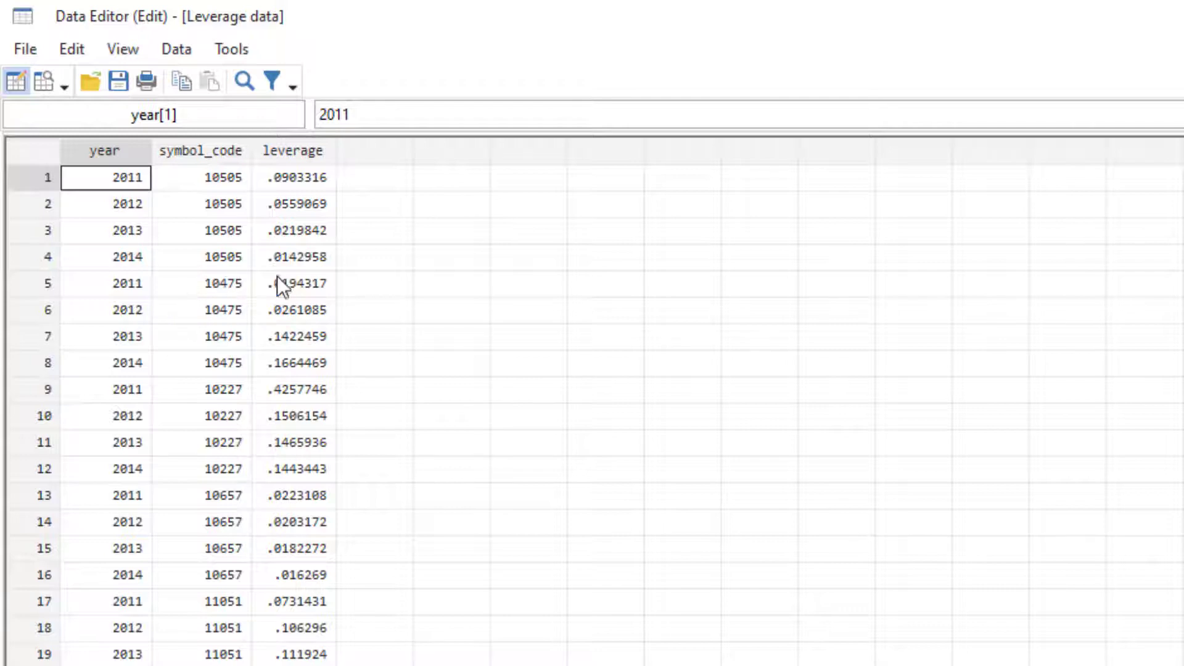
Scroll through the Leverage data's 1,565 rows of year, symbol_code and leverage and back to the top
{"action": "scroll", "coordinate": [592, 401], "scroll_direction": "down", "scroll_amount": 20}
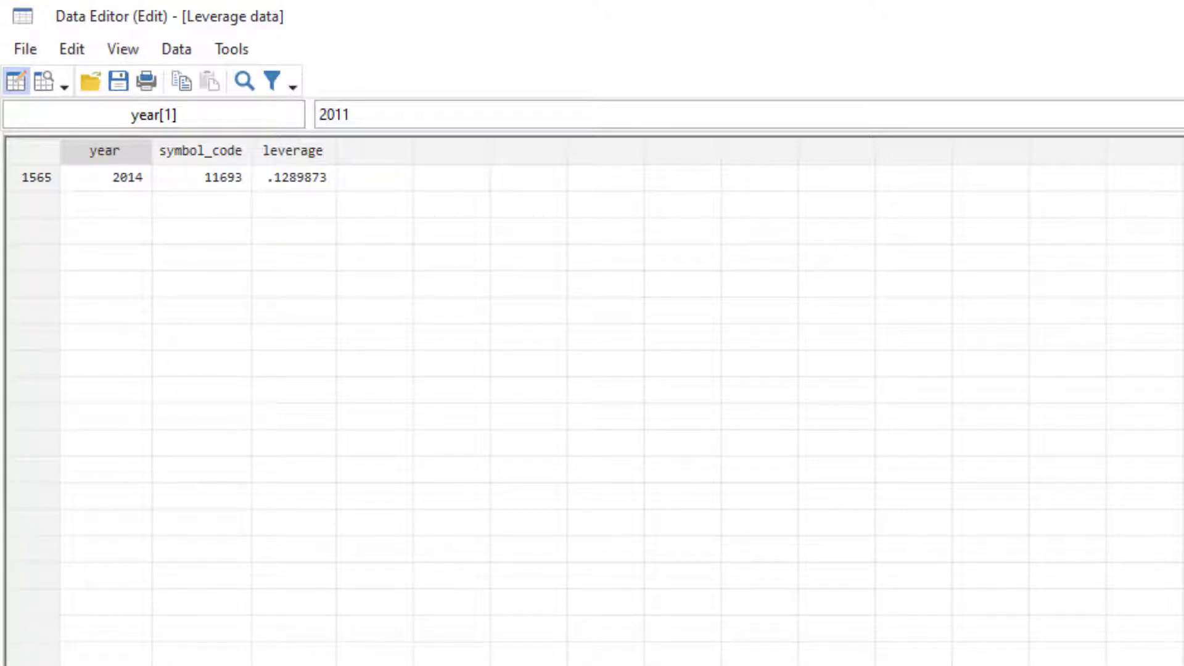
{"action": "scroll", "coordinate": [592, 401], "scroll_direction": "up", "scroll_amount": 20}
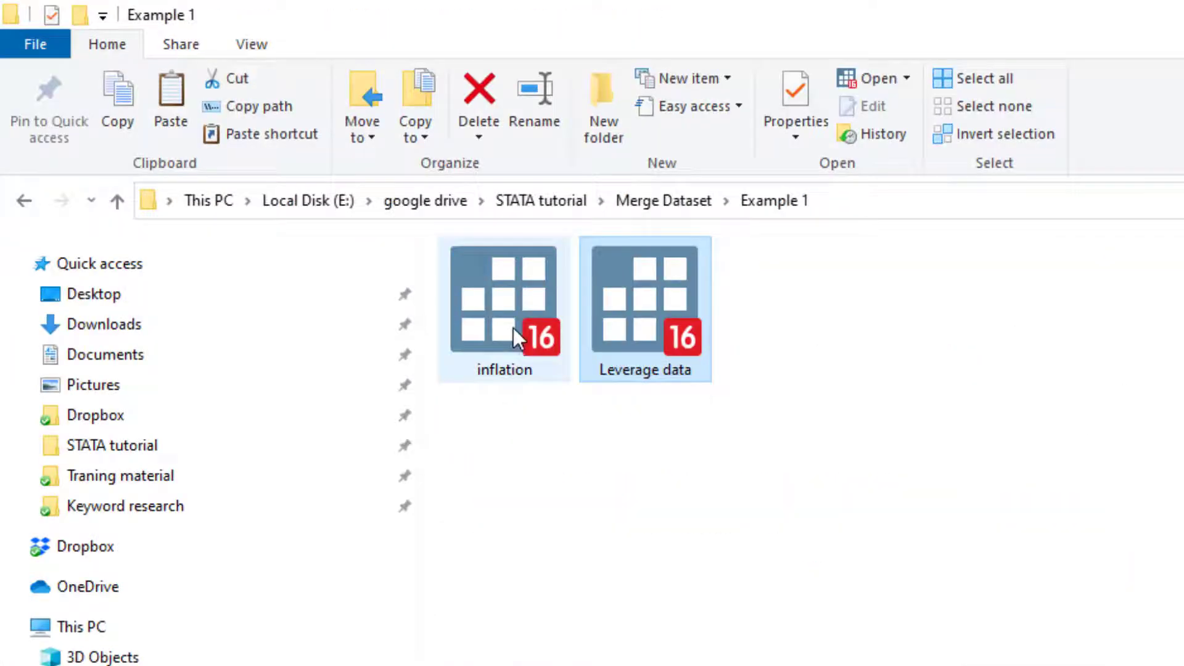
Open inflation.dta in a second Stata window and review its 2009–2013 inflation rates in the Data Editor
{"action": "left_click", "coordinate": [514, 328]}
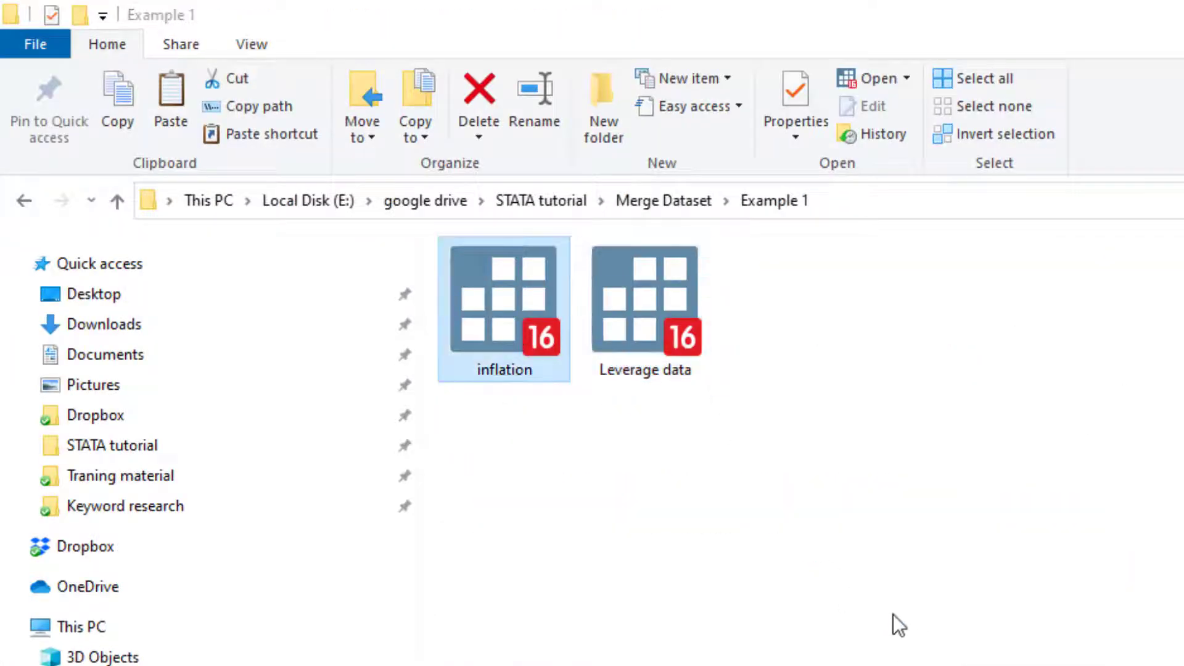
{"action": "key", "text": "Return"}
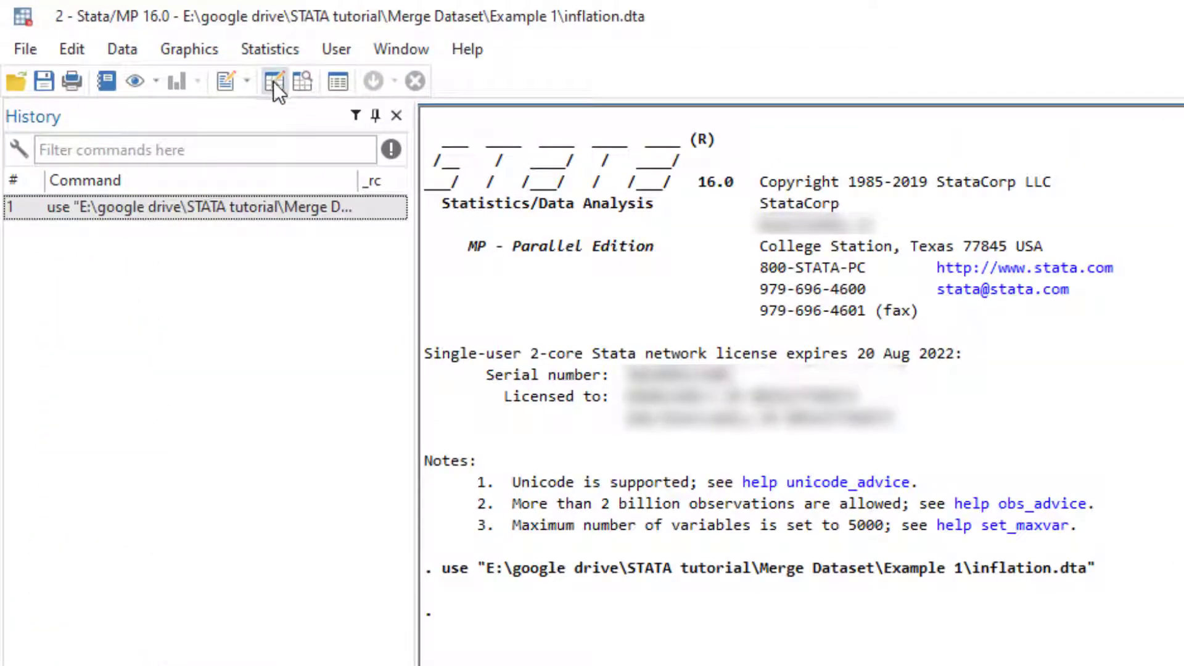
{"action": "left_click", "coordinate": [273, 82]}
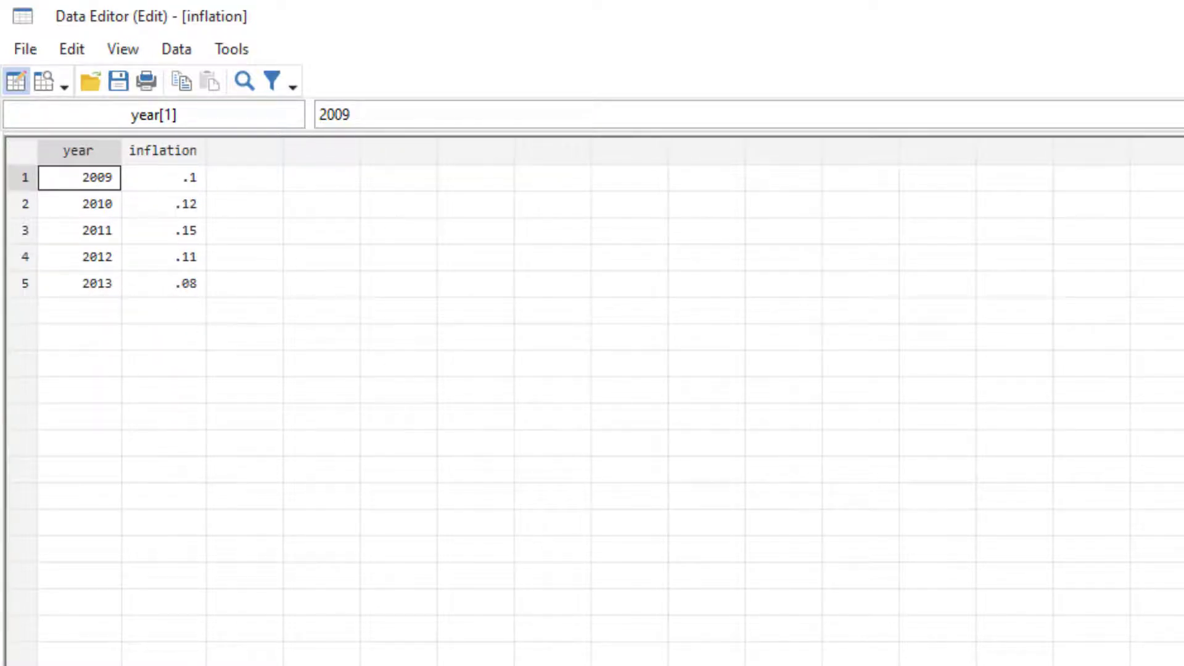
{"action": "key", "text": "alt+F4"}
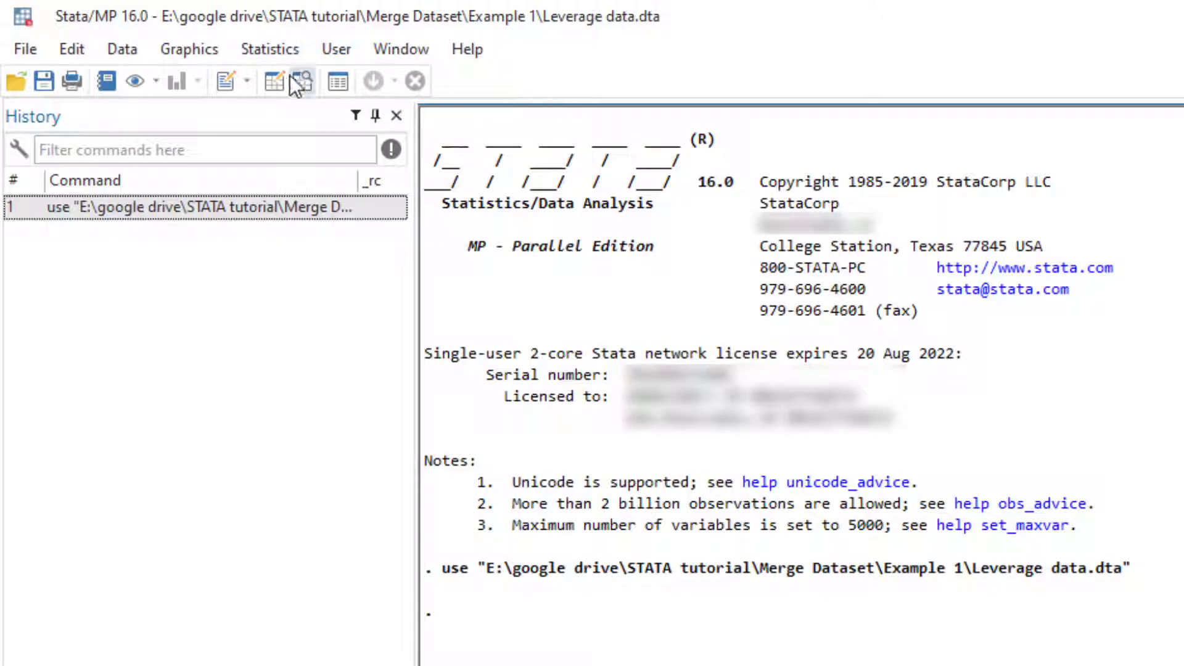
{"action": "left_click", "coordinate": [291, 79]}
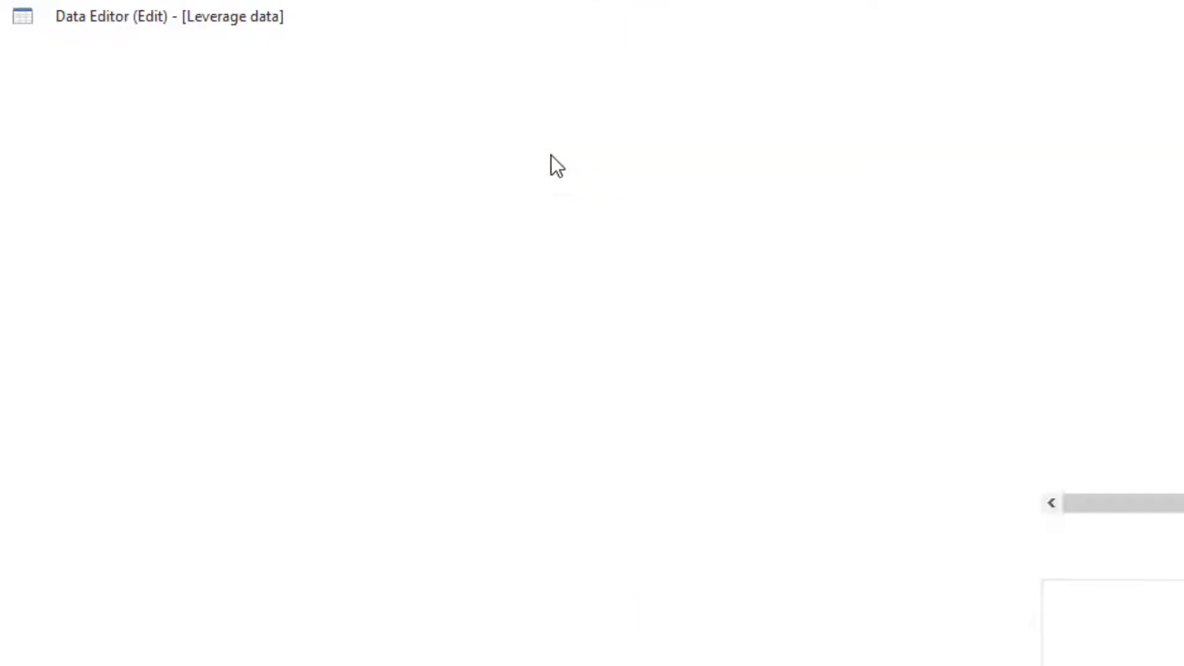
{"action": "left_click", "coordinate": [391, 173]}
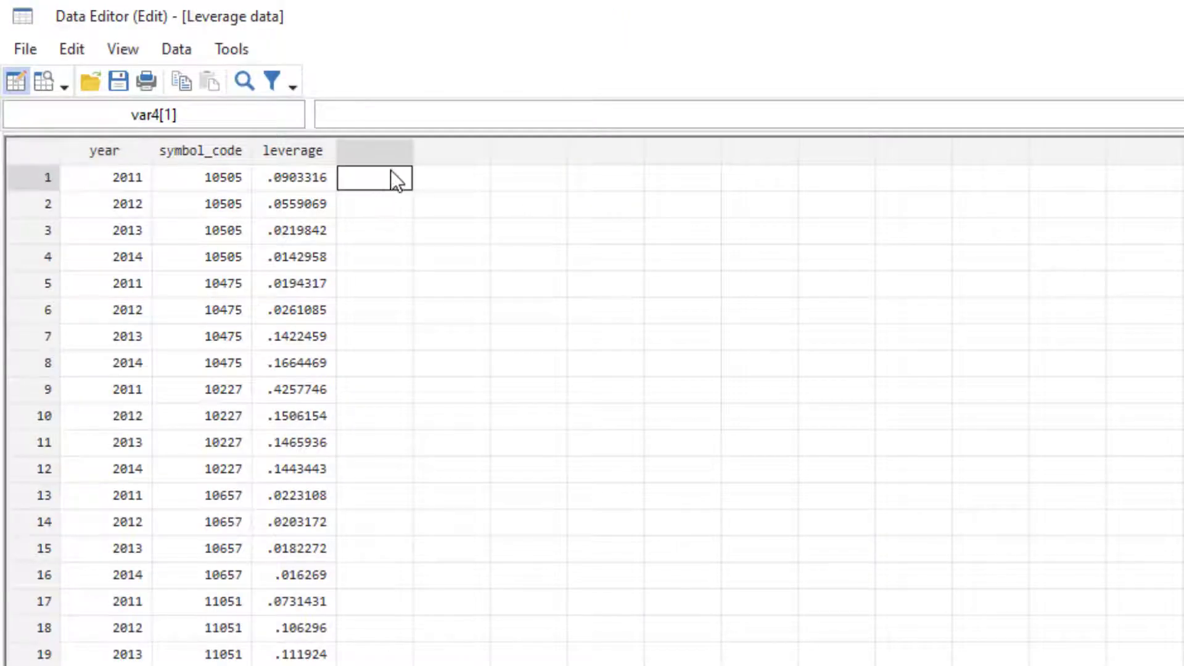
{"action": "left_click_drag", "start_coordinate": [399, 185], "coordinate": [390, 254]}
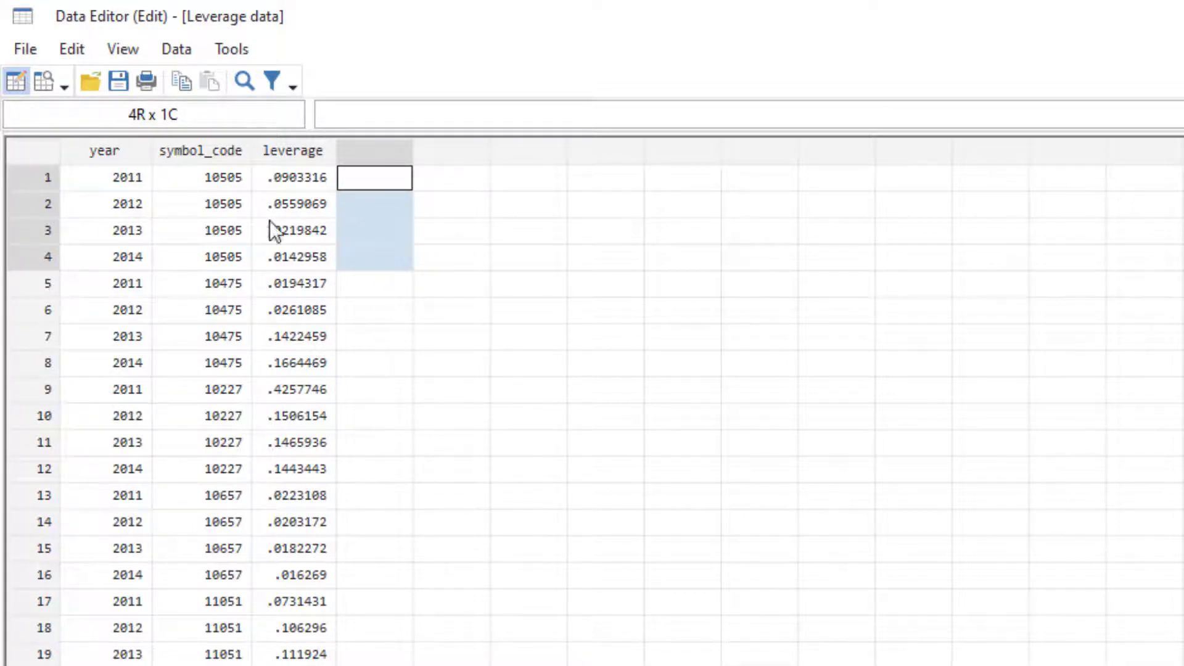
{"action": "left_click", "coordinate": [378, 184]}
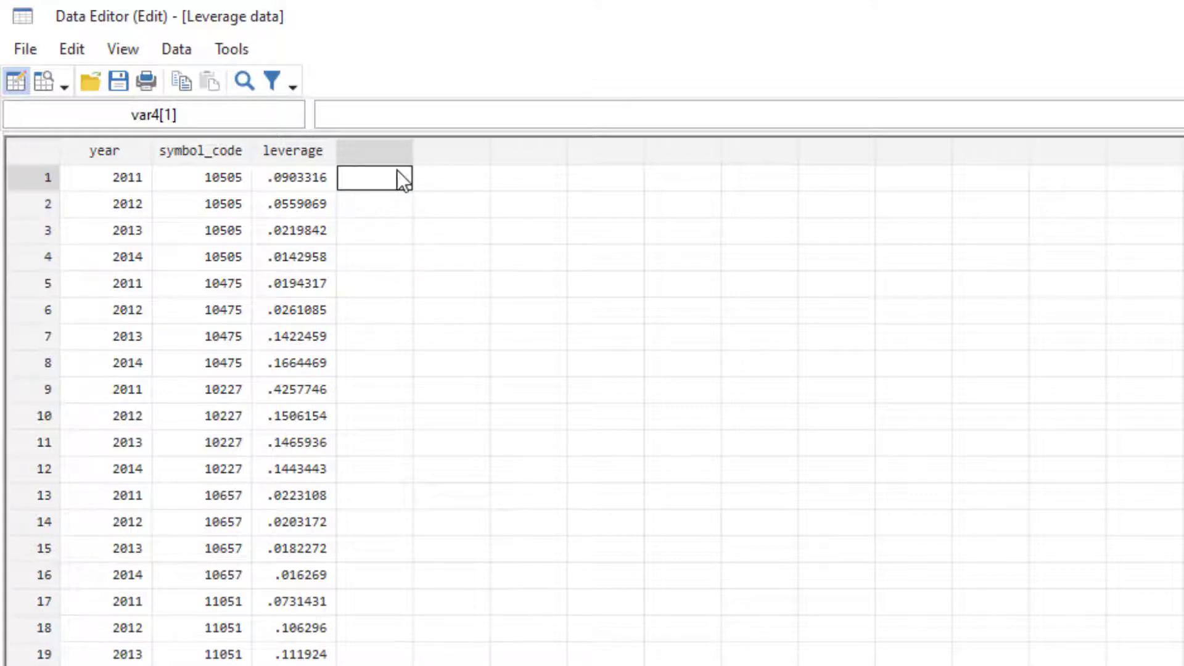
{"action": "left_click", "coordinate": [227, 178]}
{"action": "left_click", "coordinate": [387, 399]}
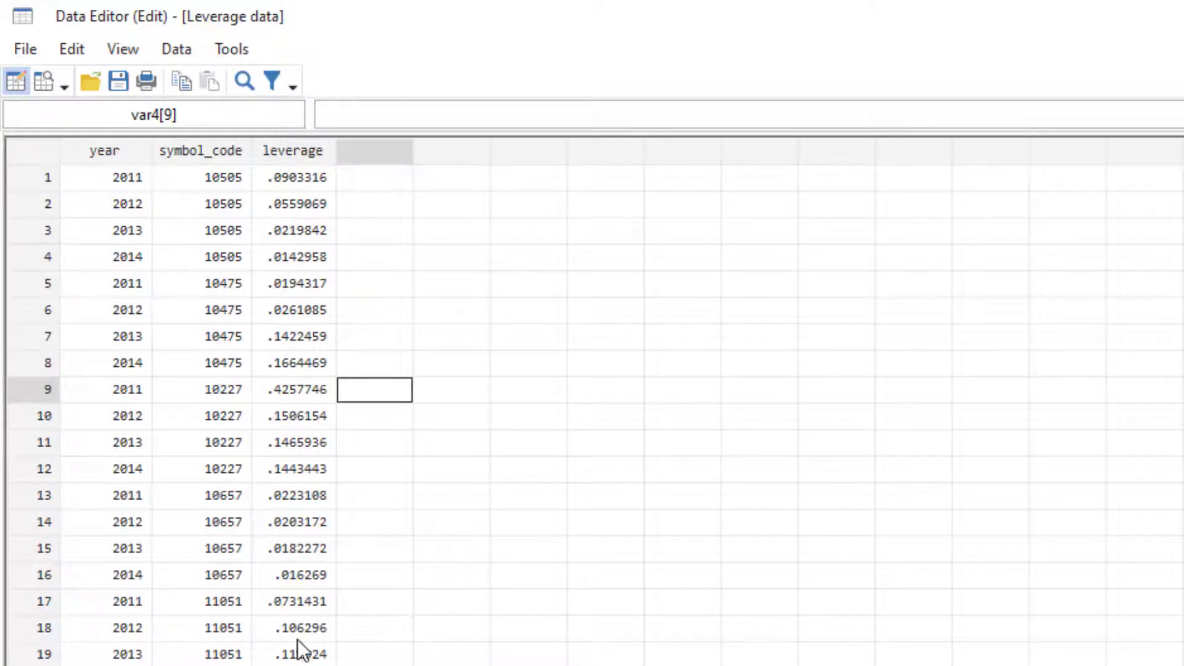
{"action": "left_click", "coordinate": [138, 598]}
{"action": "left_click", "coordinate": [190, 597]}
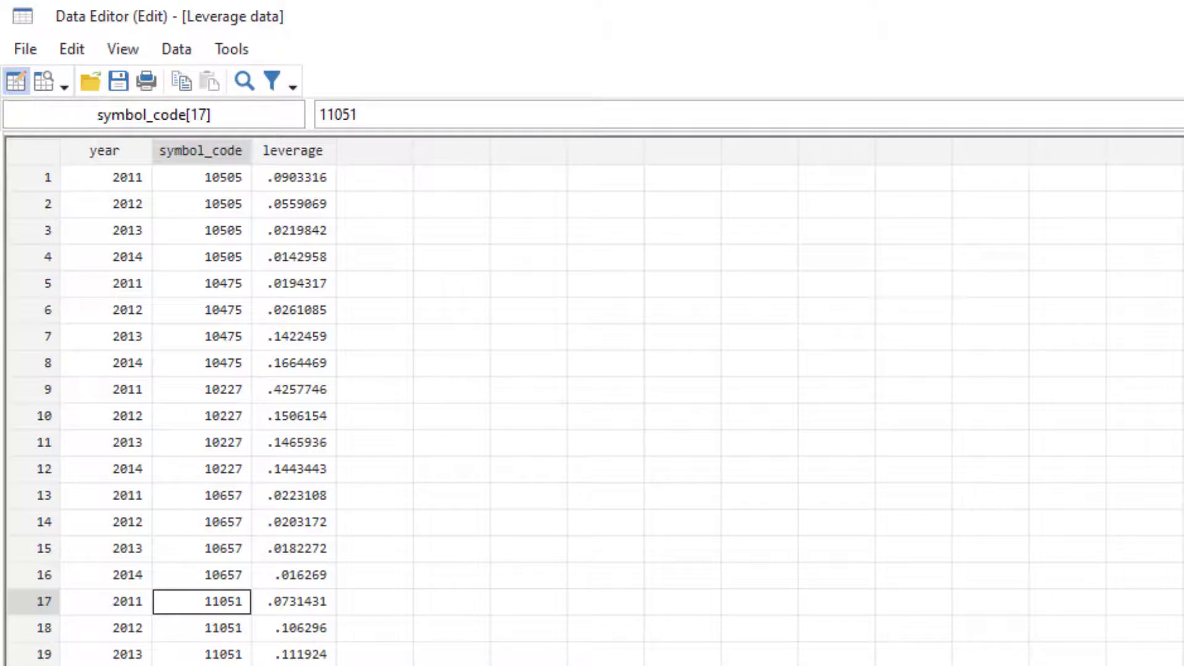
{"action": "key", "text": "alt+F4"}
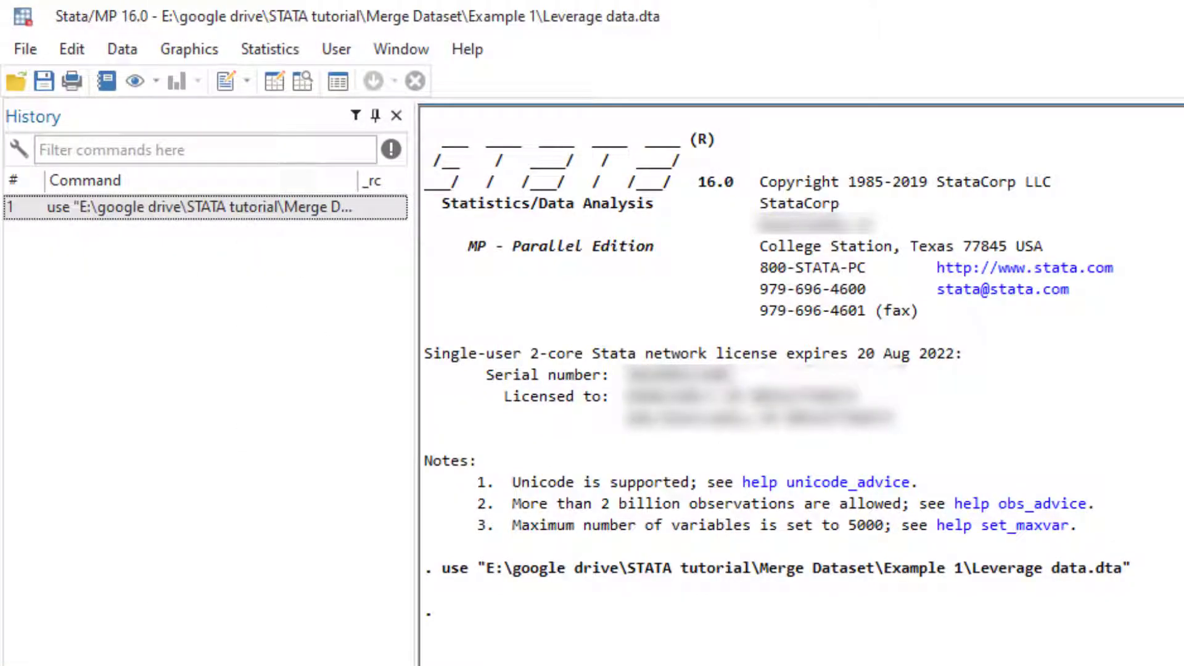
Open the Merge two datasets dialog from Data > Combine datasets
{"action": "left_click", "coordinate": [132, 49]}
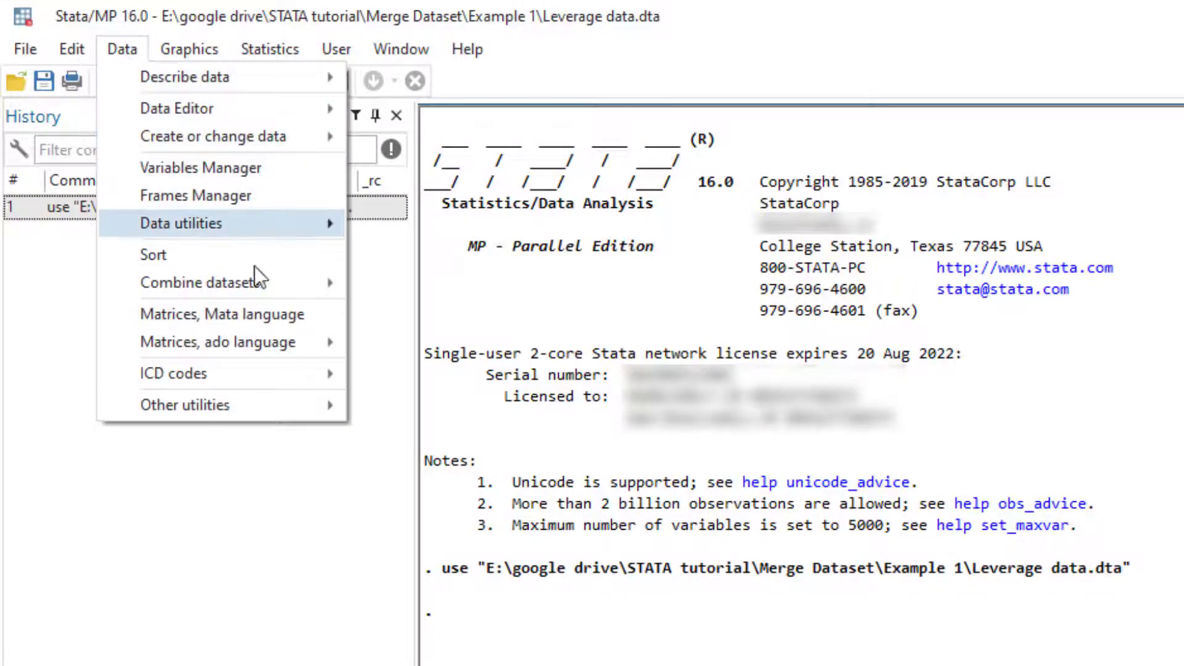
{"action": "mouse_move", "coordinate": [258, 290]}
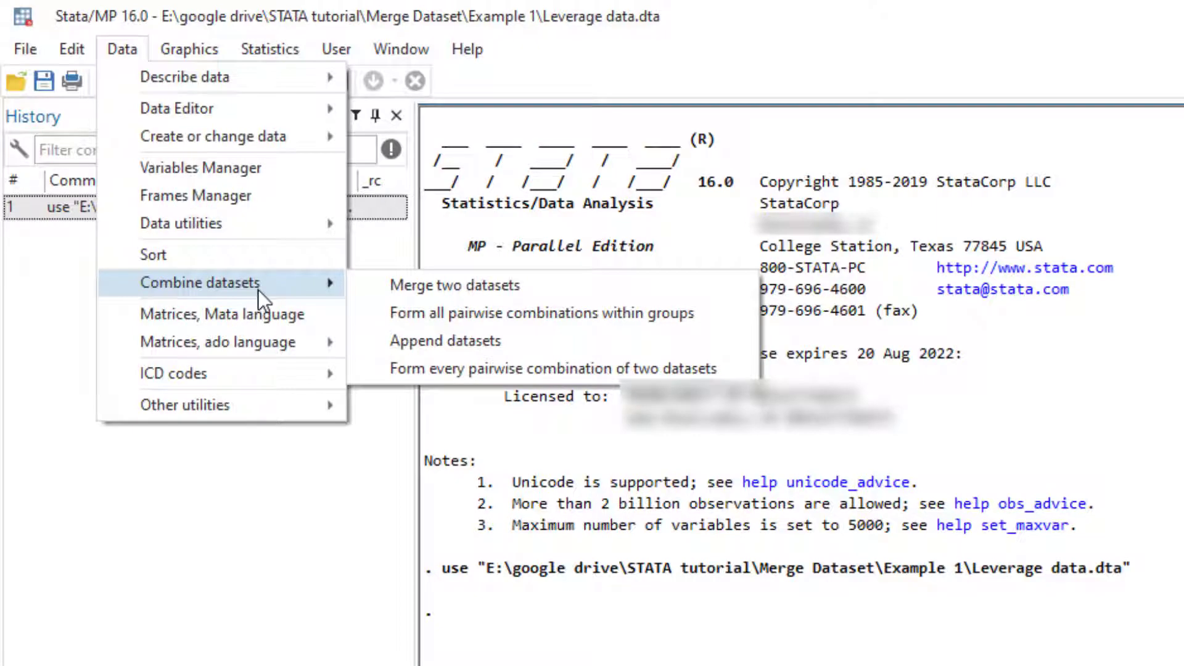
{"action": "left_click", "coordinate": [439, 289]}
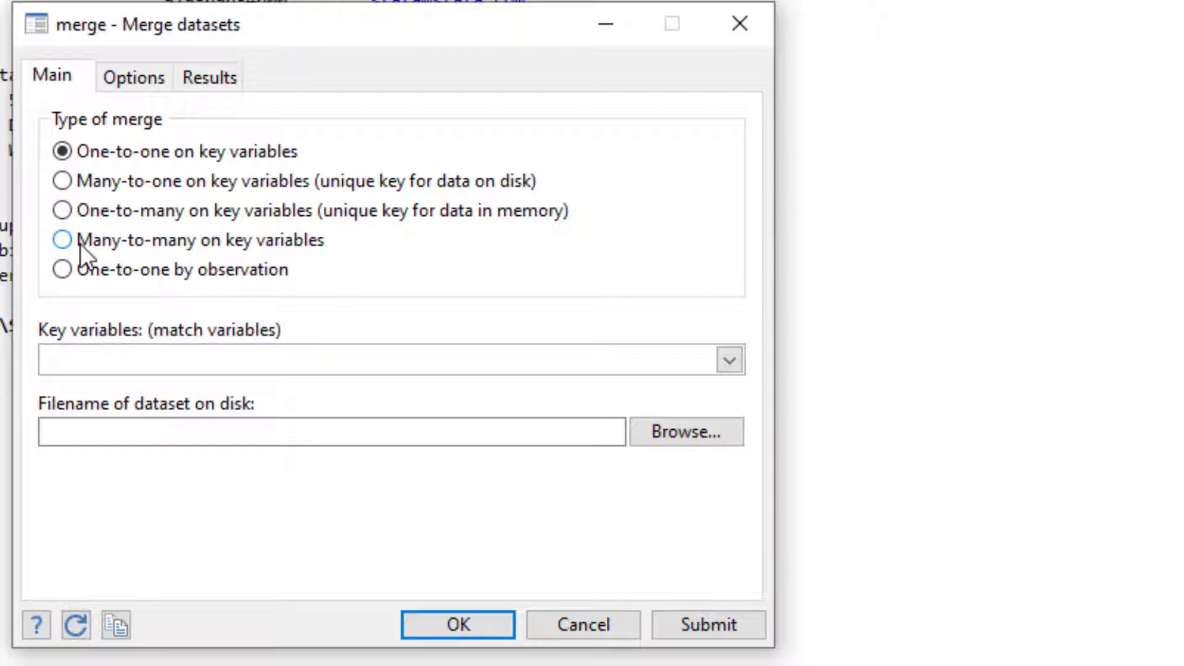
Configure a many-to-one merge keyed on year, with inflation.dta as the dataset on disk
{"action": "left_click", "coordinate": [68, 184]}
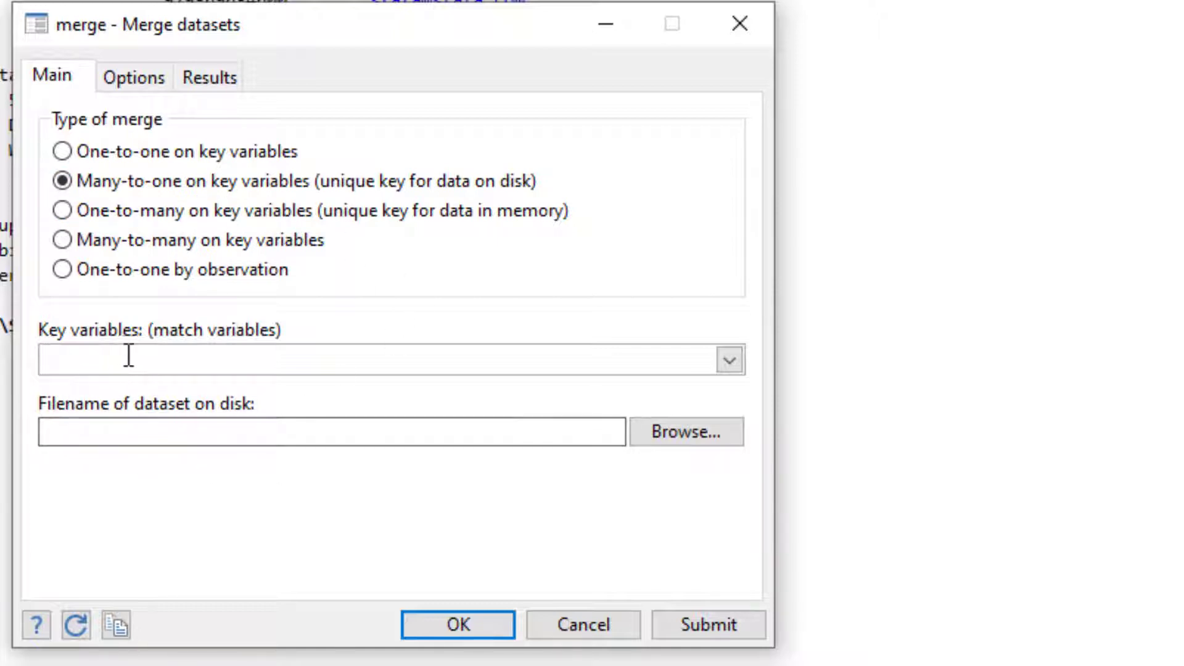
{"action": "left_click", "coordinate": [729, 363]}
{"action": "left_click", "coordinate": [84, 394]}
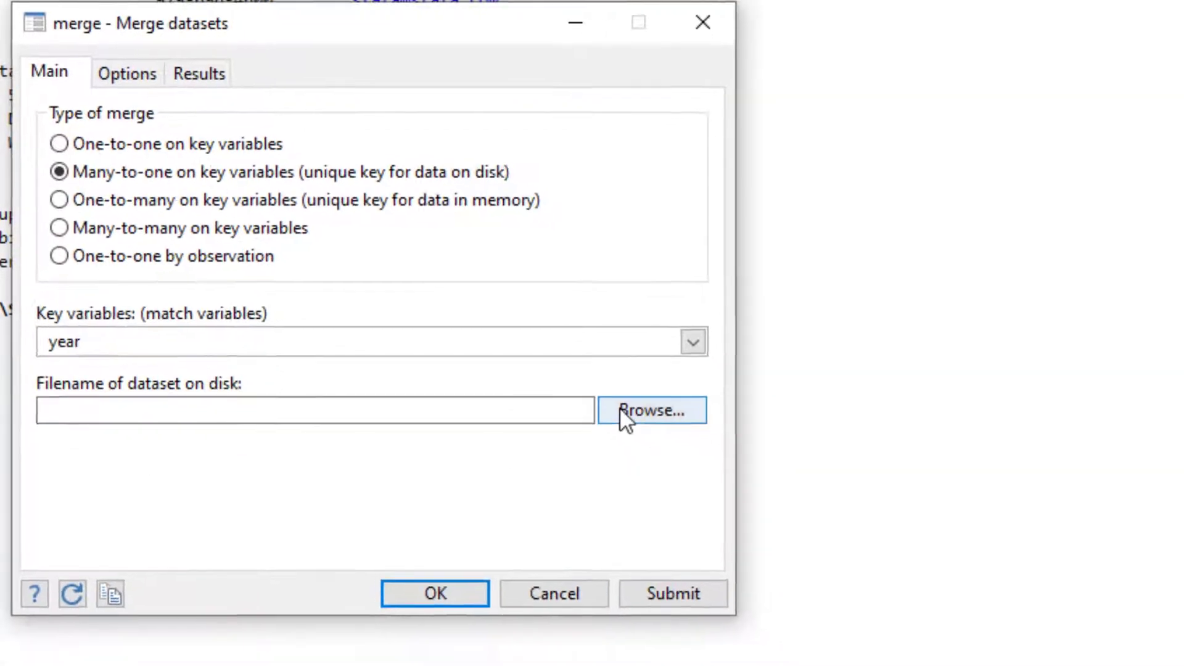
{"action": "left_click", "coordinate": [624, 411]}
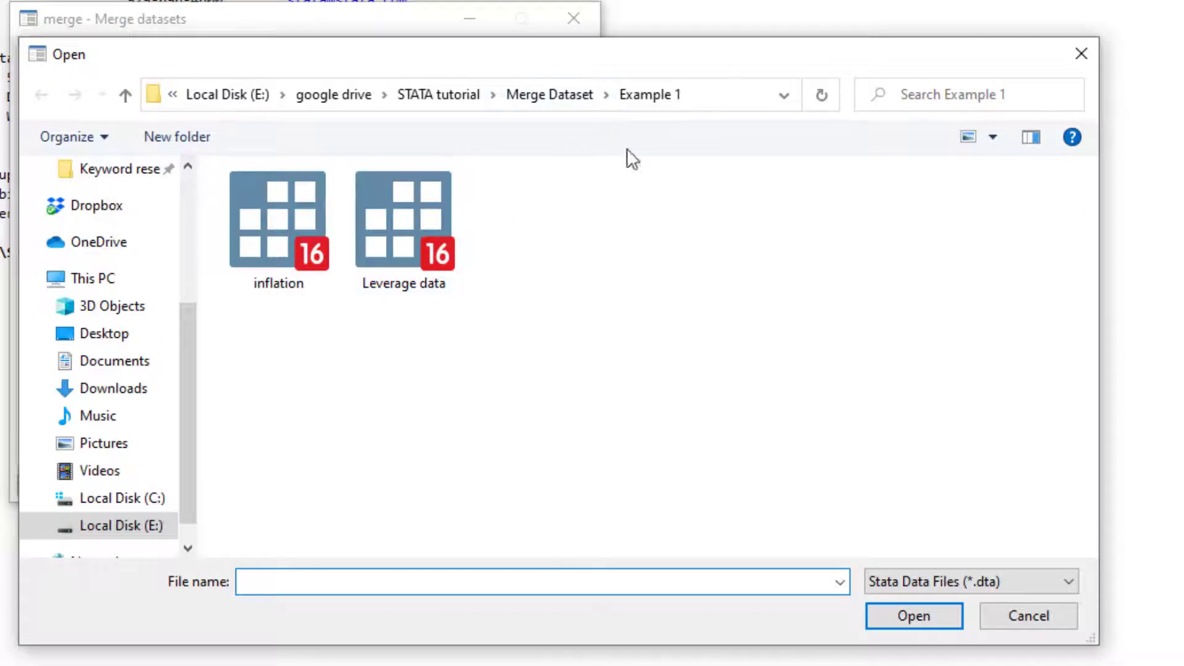
{"action": "left_click", "coordinate": [285, 254]}
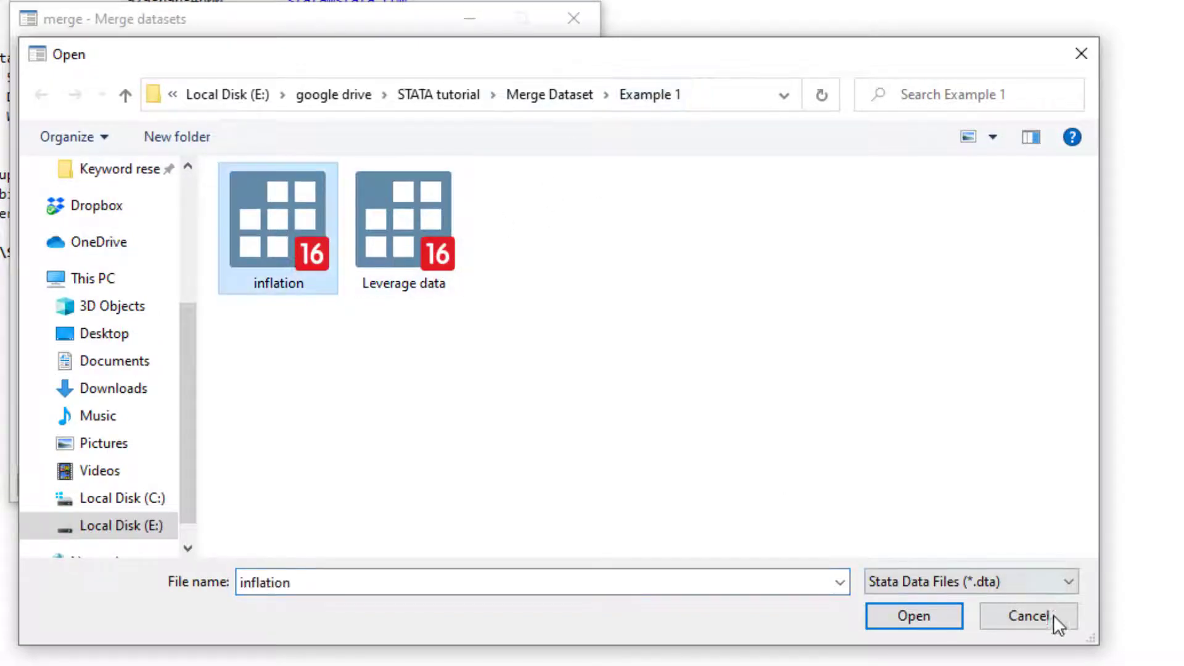
{"action": "left_click", "coordinate": [922, 617]}
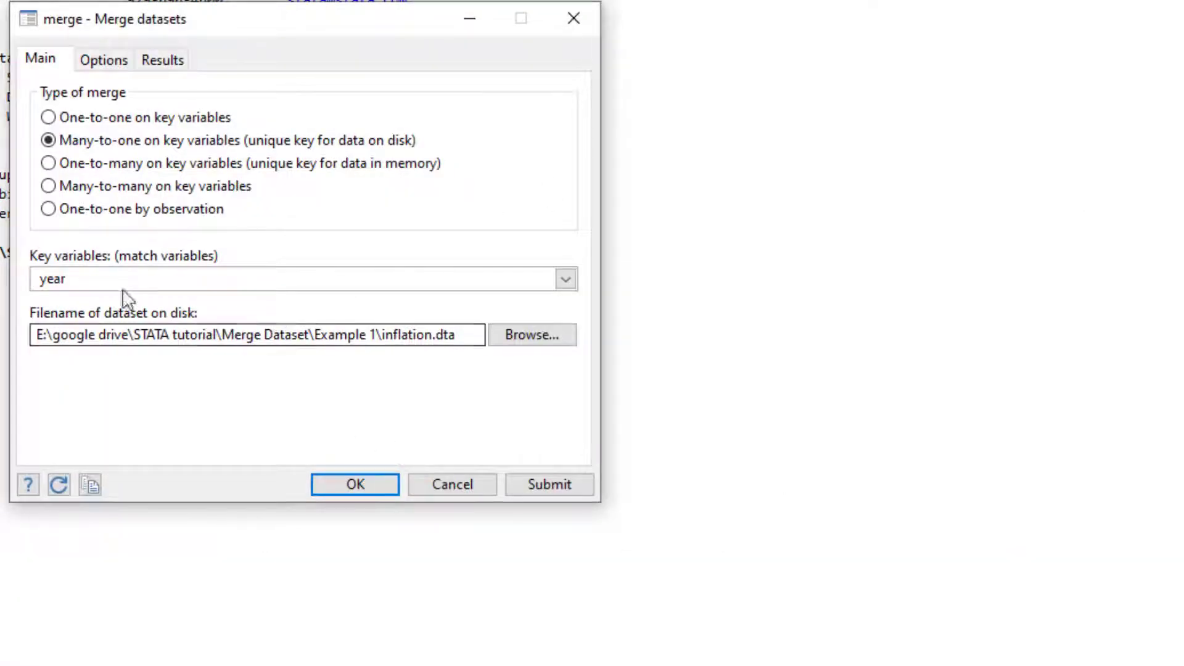
Keep only the inflation variable from the using file and run the merge, matching 1,169 observations
{"action": "left_click", "coordinate": [97, 61]}
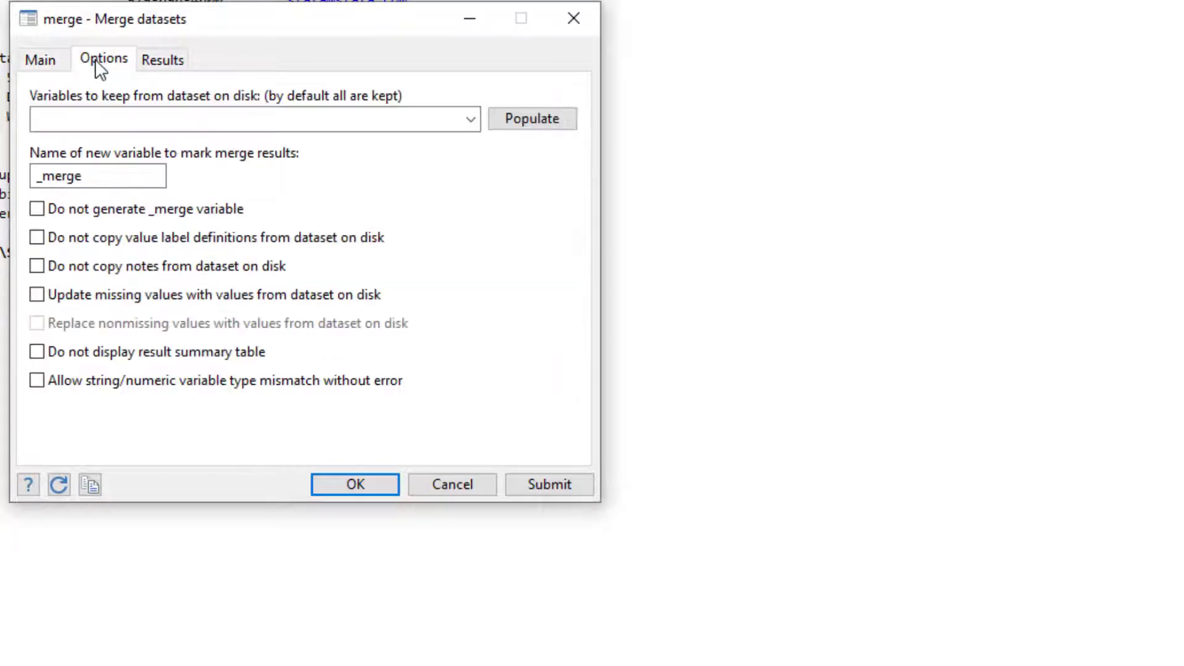
{"action": "left_click", "coordinate": [466, 120]}
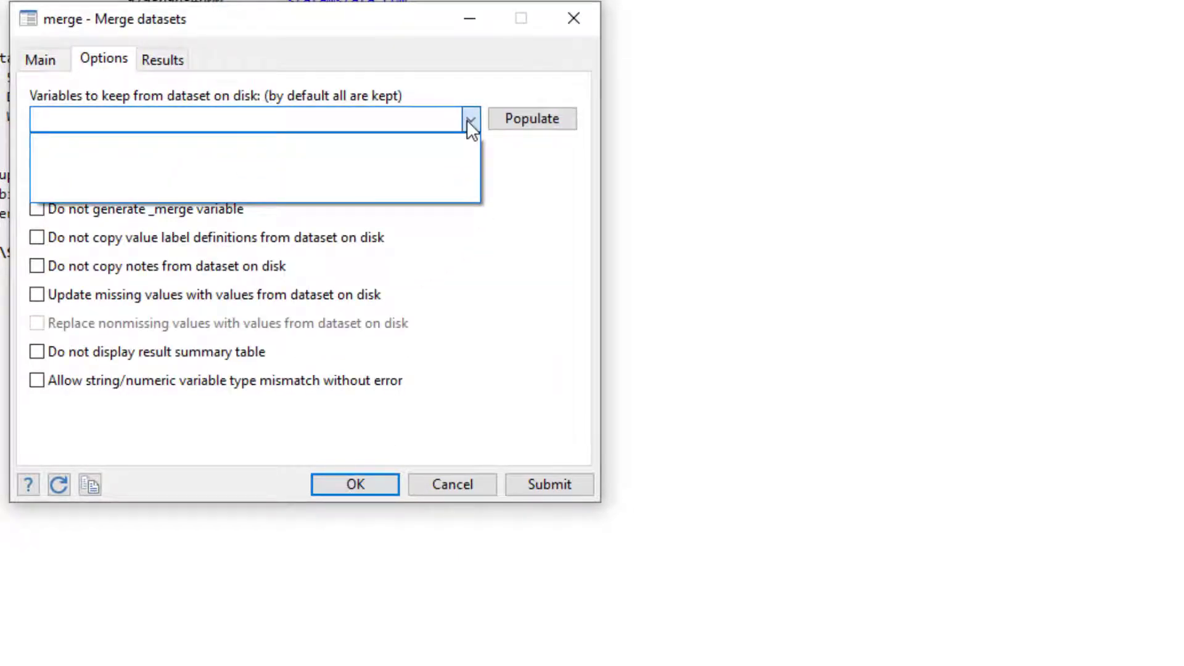
{"action": "left_click", "coordinate": [528, 121]}
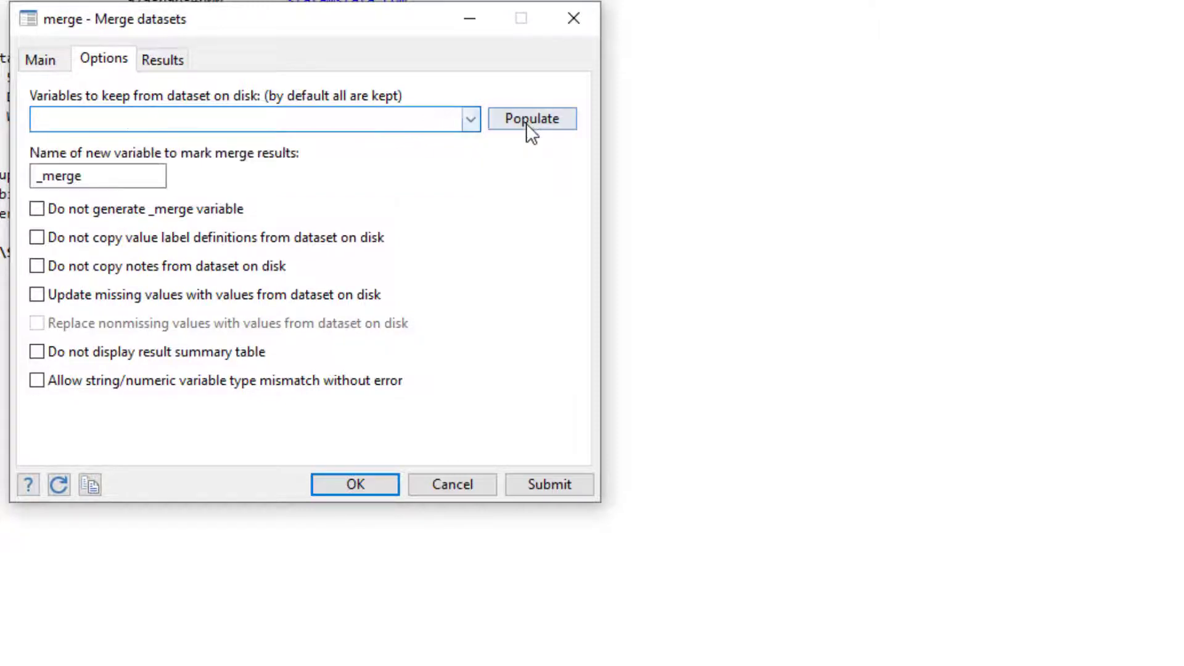
{"action": "left_click", "coordinate": [470, 120]}
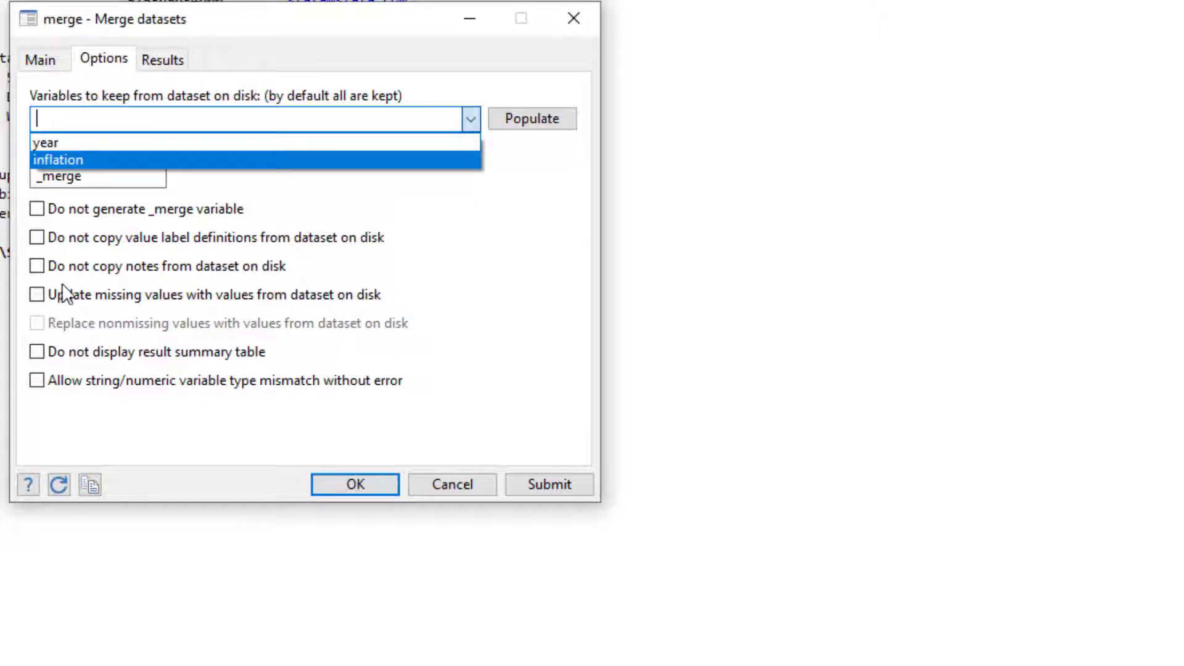
{"action": "left_click", "coordinate": [55, 160]}
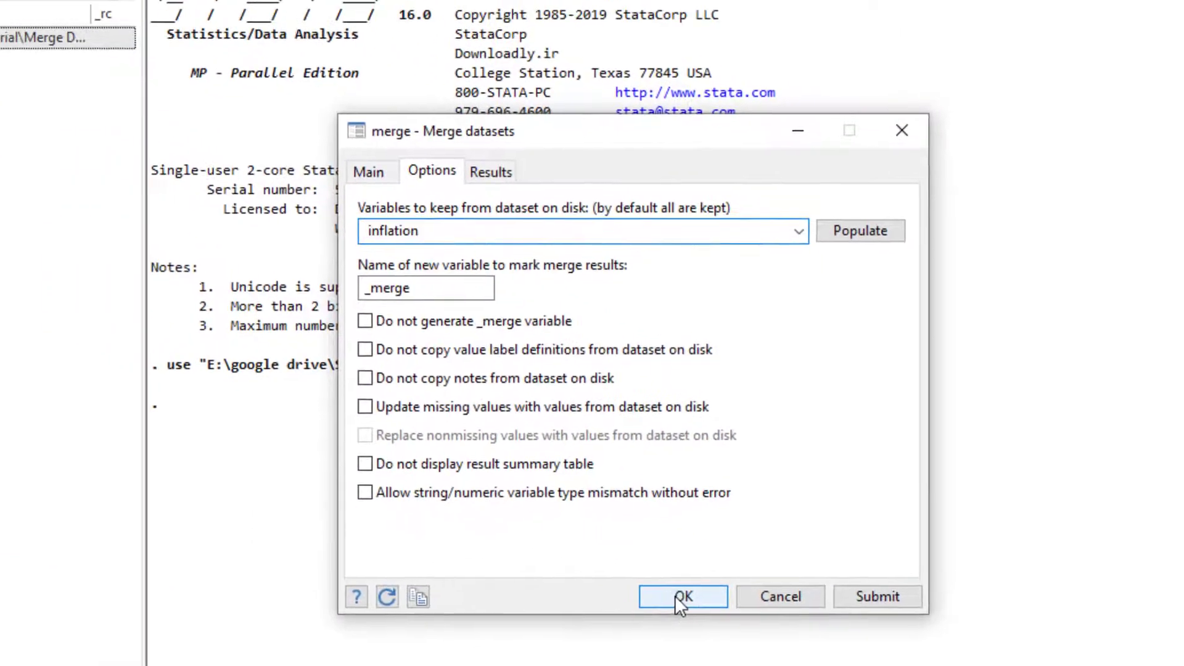
{"action": "left_click", "coordinate": [675, 595]}
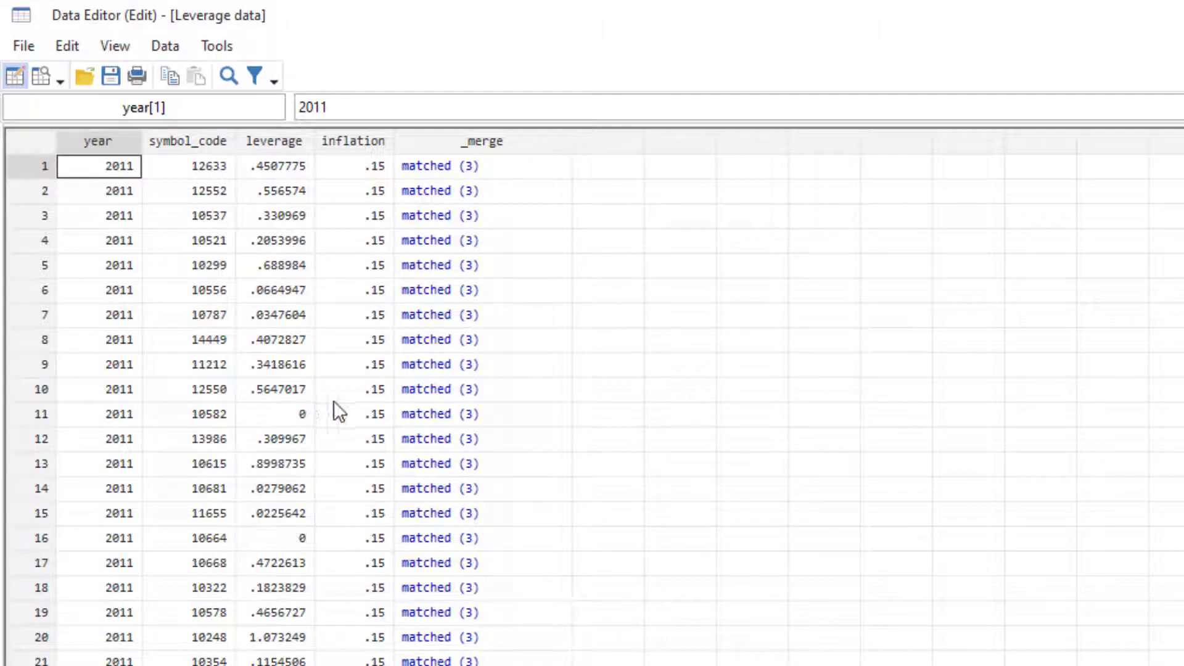
Compare year and inflation cells for the 2011, 2012 (.11) and 2013 (.08) rows
{"action": "left_click_drag", "start_coordinate": [374, 172], "coordinate": [322, 443]}
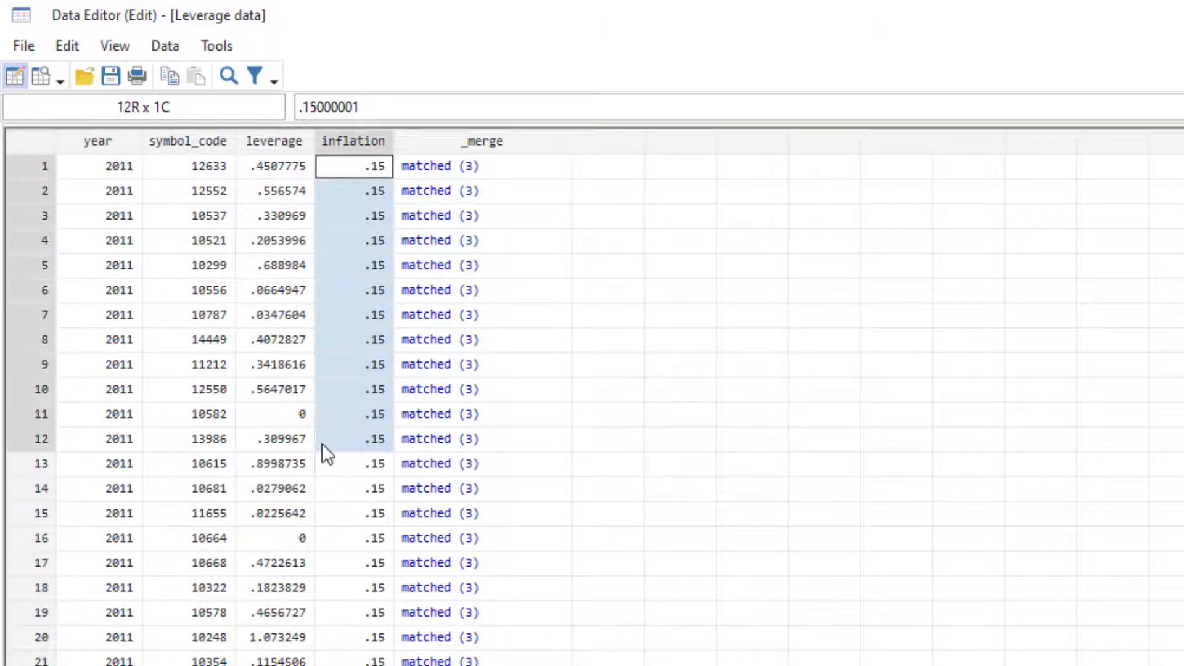
{"action": "left_click_drag", "start_coordinate": [123, 165], "coordinate": [97, 562]}
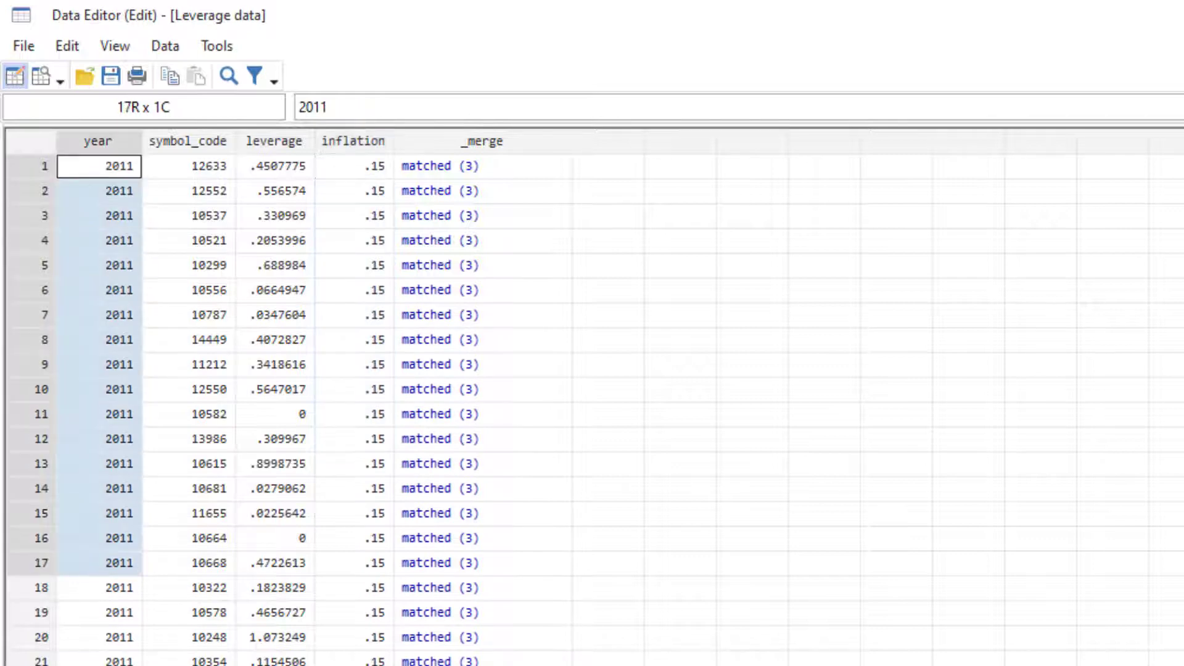
{"action": "scroll", "coordinate": [284, 407], "scroll_direction": "down", "scroll_amount": 20}
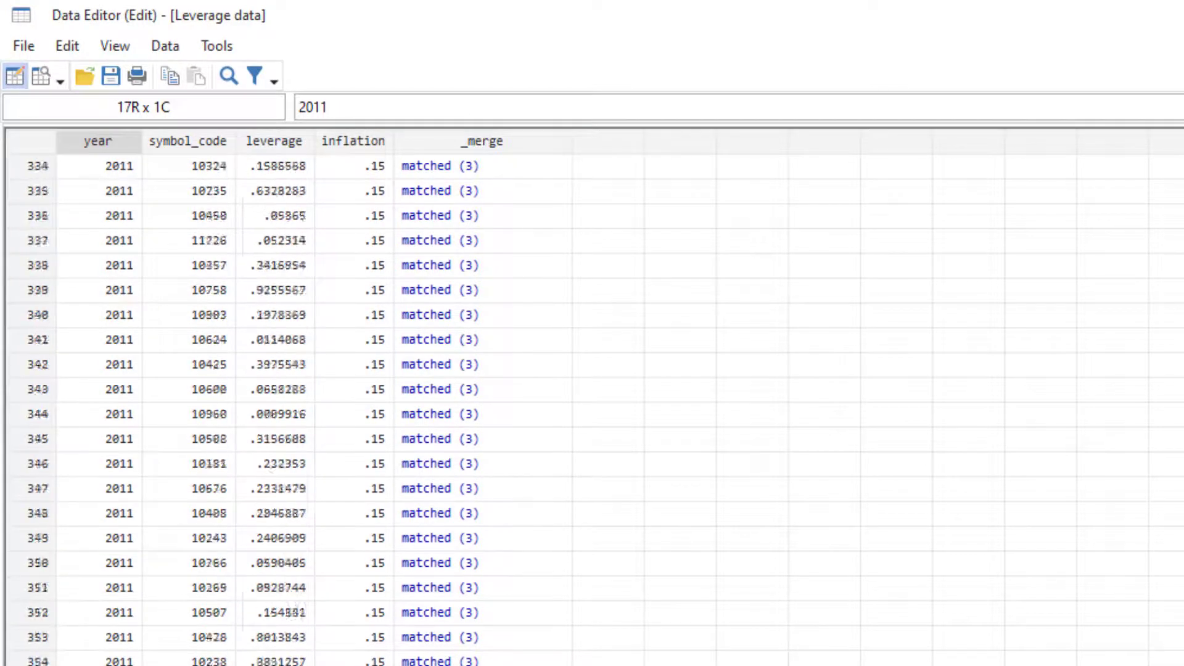
{"action": "scroll", "coordinate": [193, 355], "scroll_direction": "down", "scroll_amount": 4}
{"action": "scroll", "coordinate": [193, 356], "scroll_direction": "up", "scroll_amount": 4}
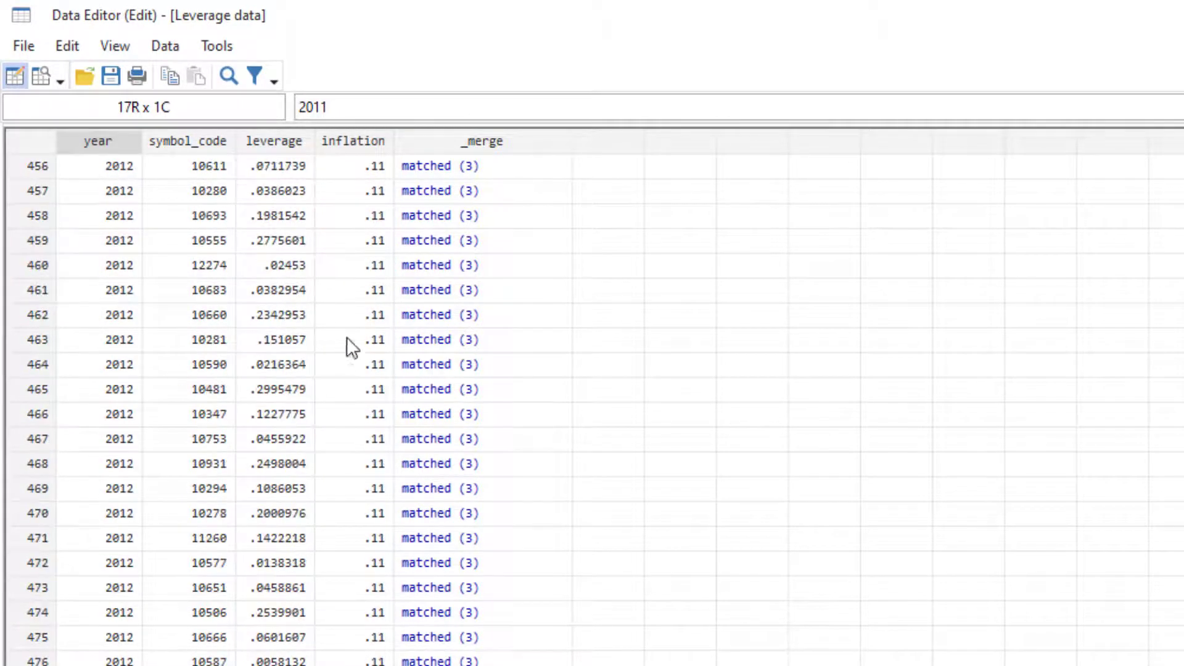
{"action": "left_click_drag", "start_coordinate": [349, 315], "coordinate": [358, 507]}
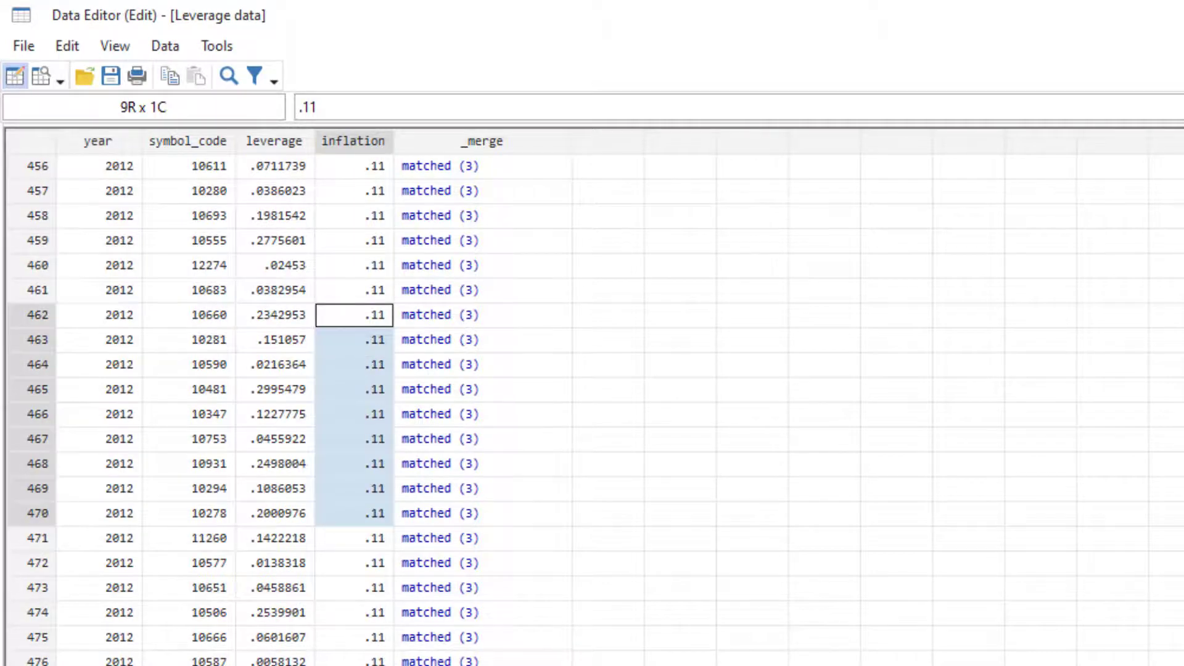
{"action": "scroll", "coordinate": [284, 407], "scroll_direction": "down", "scroll_amount": 20}
{"action": "scroll", "coordinate": [524, 627], "scroll_direction": "down", "scroll_amount": 14}
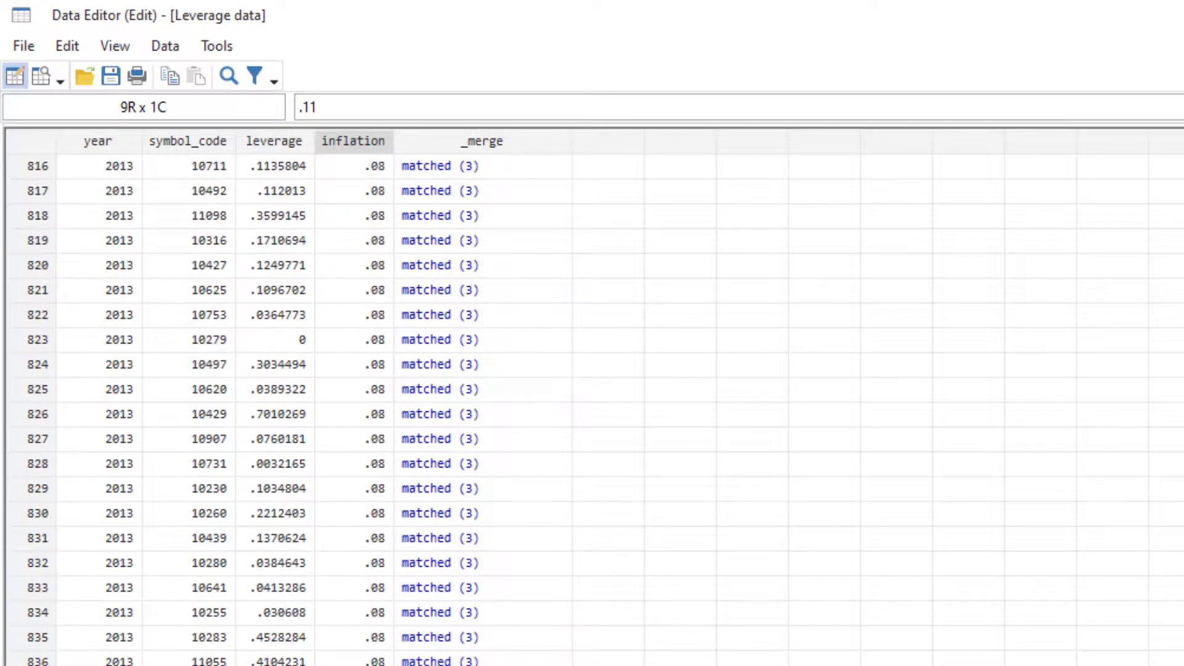
{"action": "left_click_drag", "start_coordinate": [345, 566], "coordinate": [352, 664]}
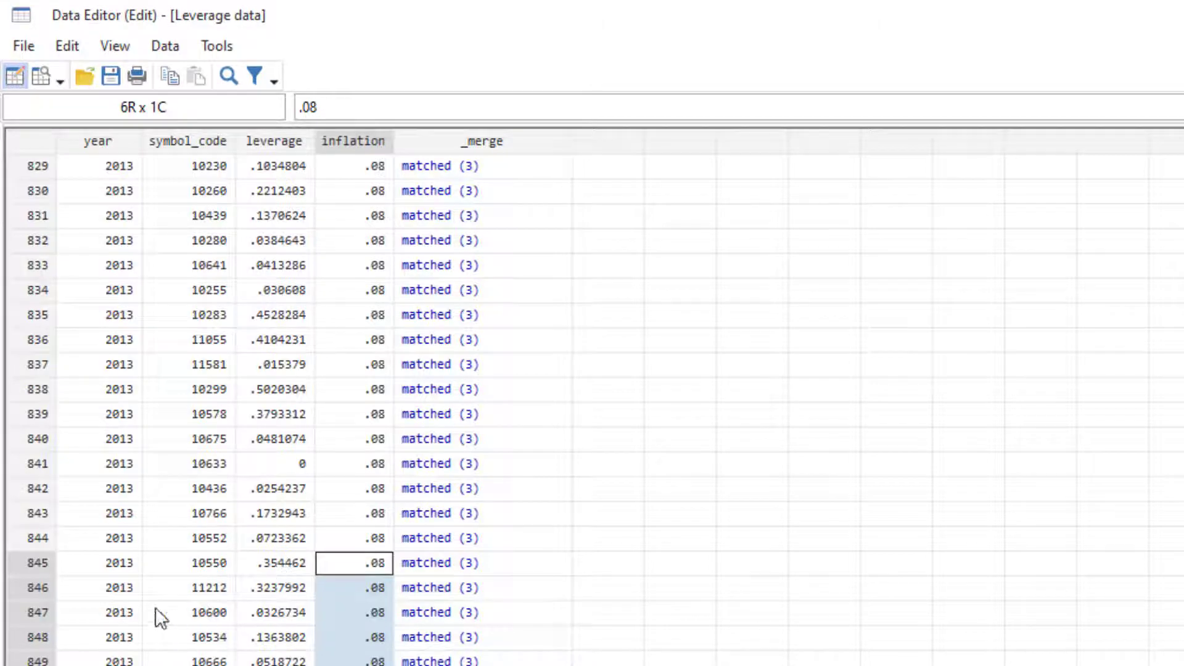
{"action": "left_click_drag", "start_coordinate": [91, 516], "coordinate": [99, 665]}
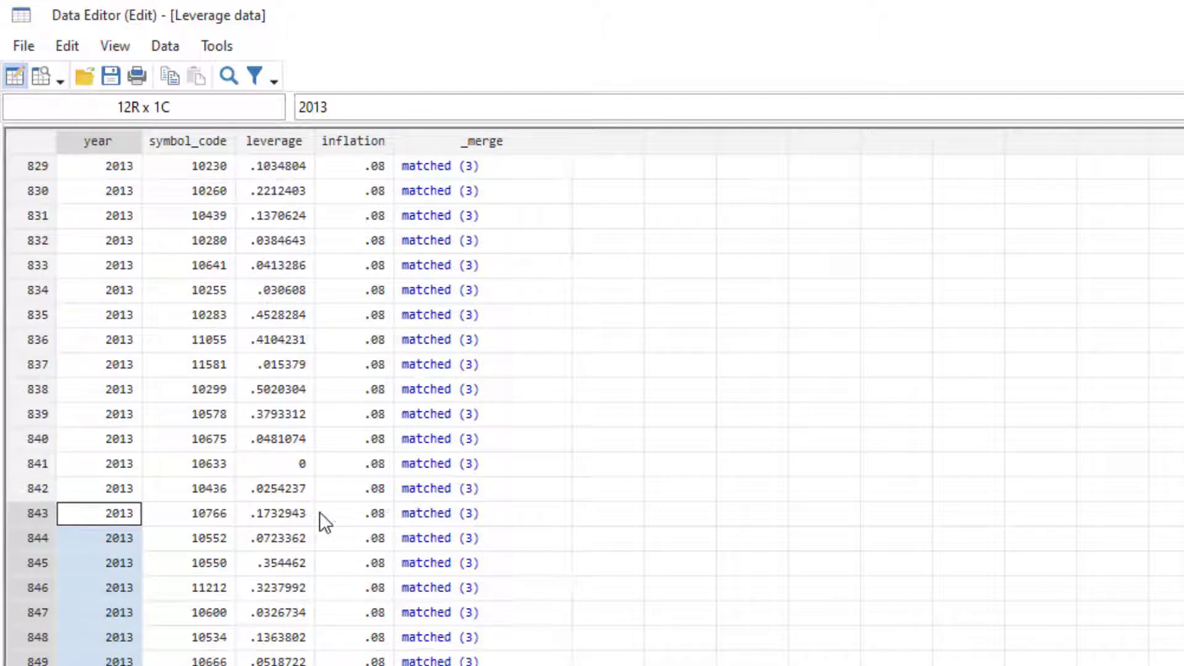
{"action": "left_click_drag", "start_coordinate": [371, 511], "coordinate": [373, 665]}
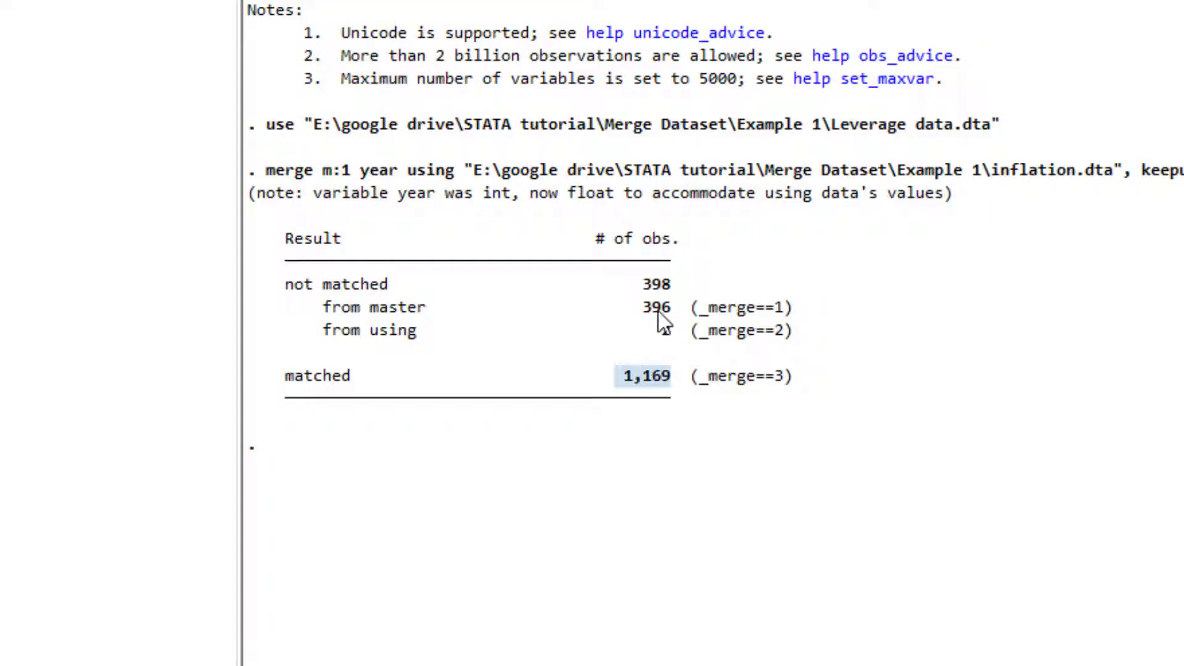
{"action": "double_click", "coordinate": [657, 285]}
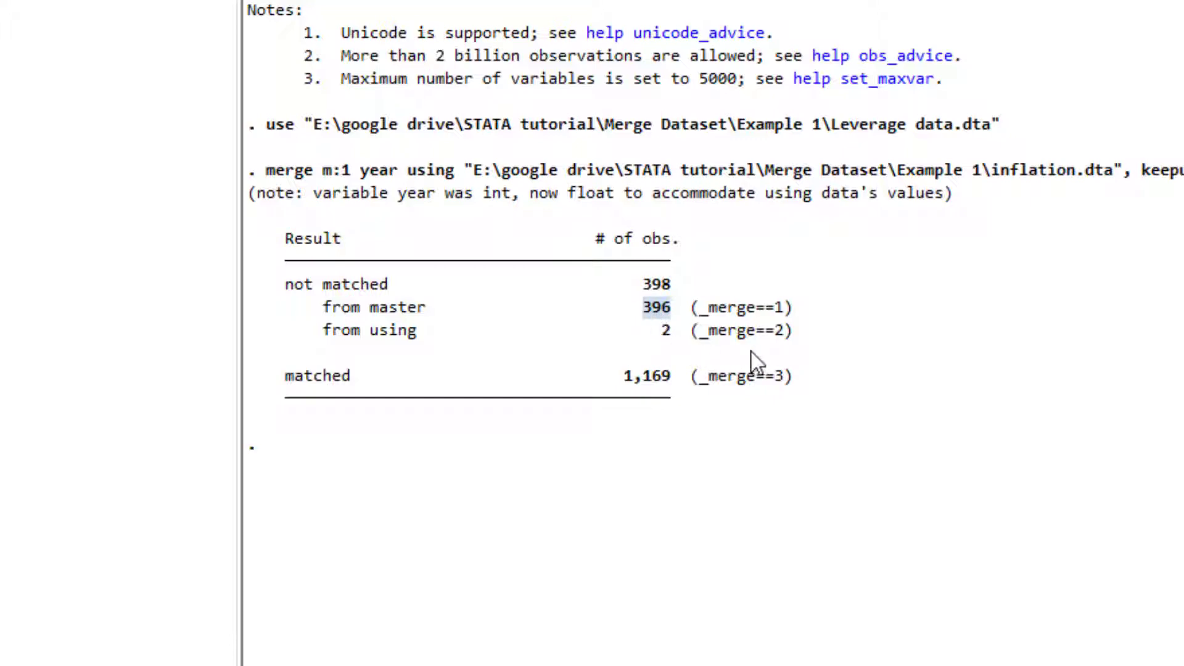
{"action": "left_click", "coordinate": [662, 339]}
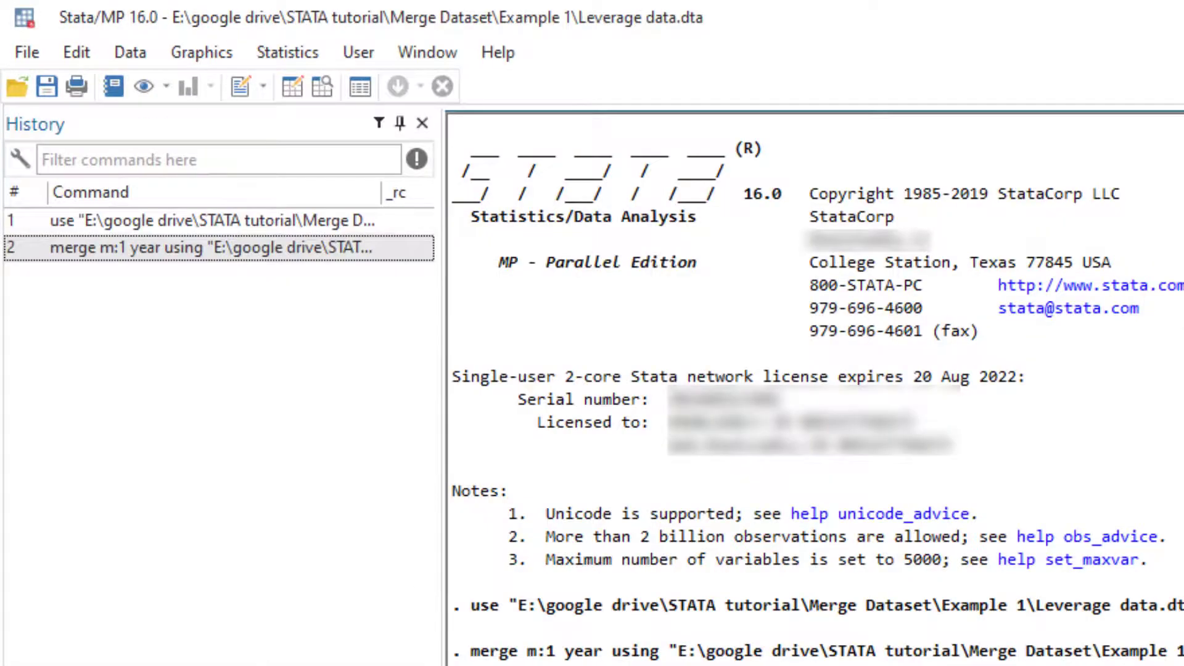
{"action": "left_click_drag", "start_coordinate": [781, 406], "coordinate": [708, 405]}
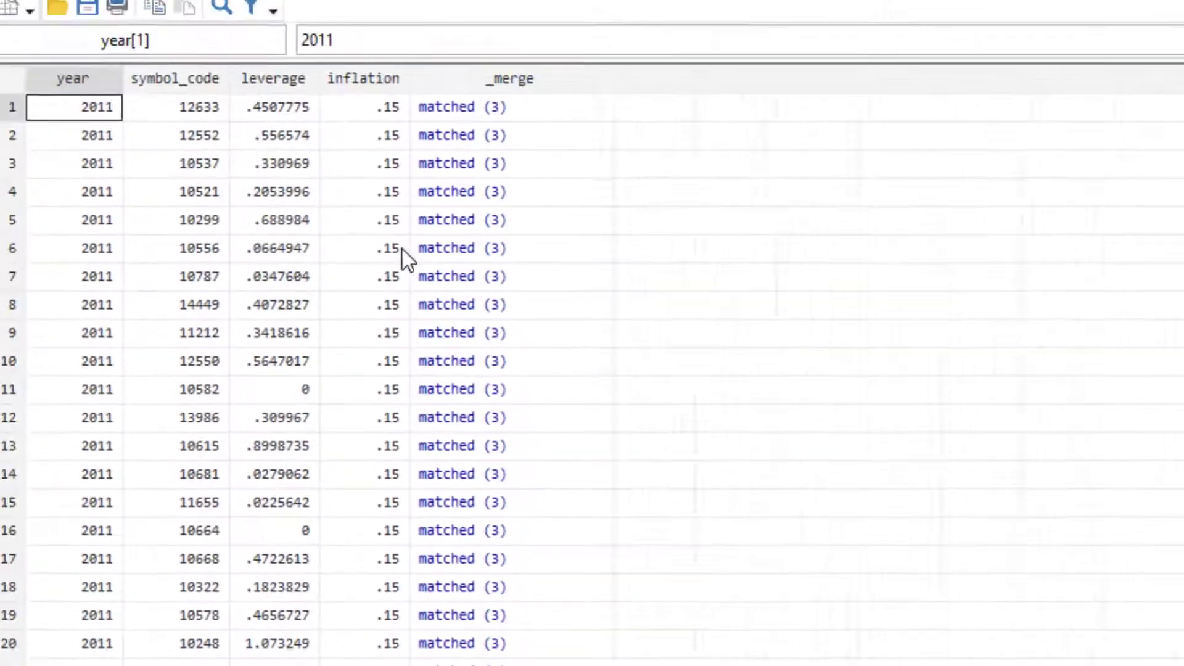
{"action": "scroll", "coordinate": [593, 407], "scroll_direction": "down", "scroll_amount": 20}
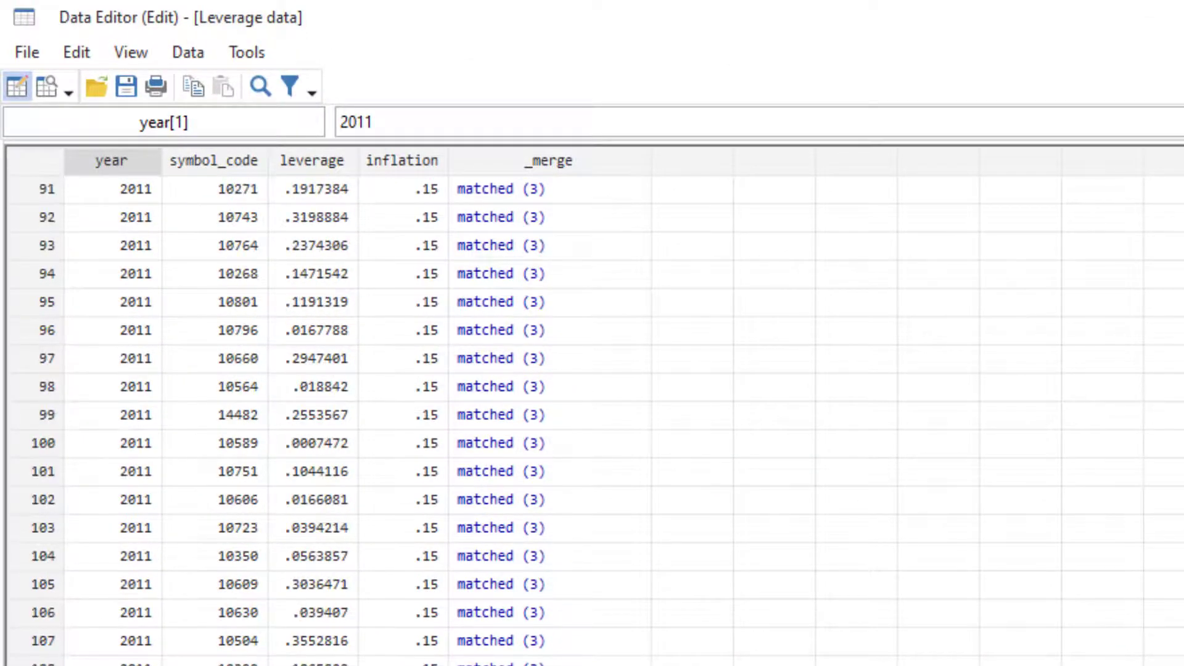
{"action": "scroll", "coordinate": [596, 586], "scroll_direction": "up", "scroll_amount": 20}
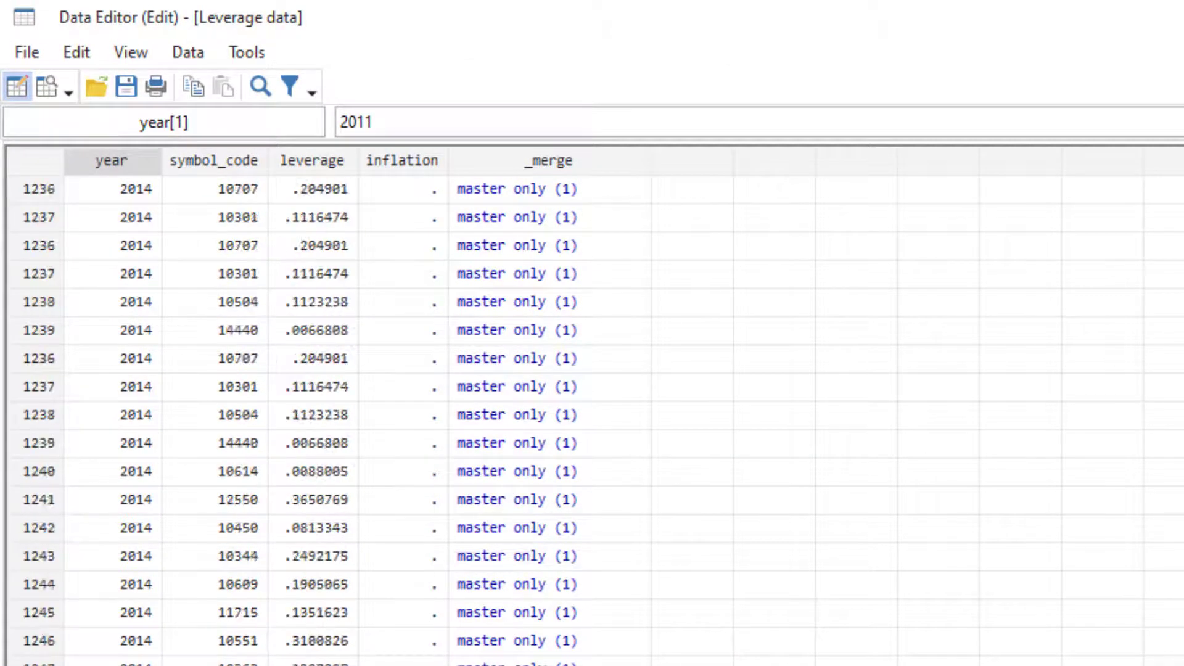
{"action": "left_click", "coordinate": [538, 420]}
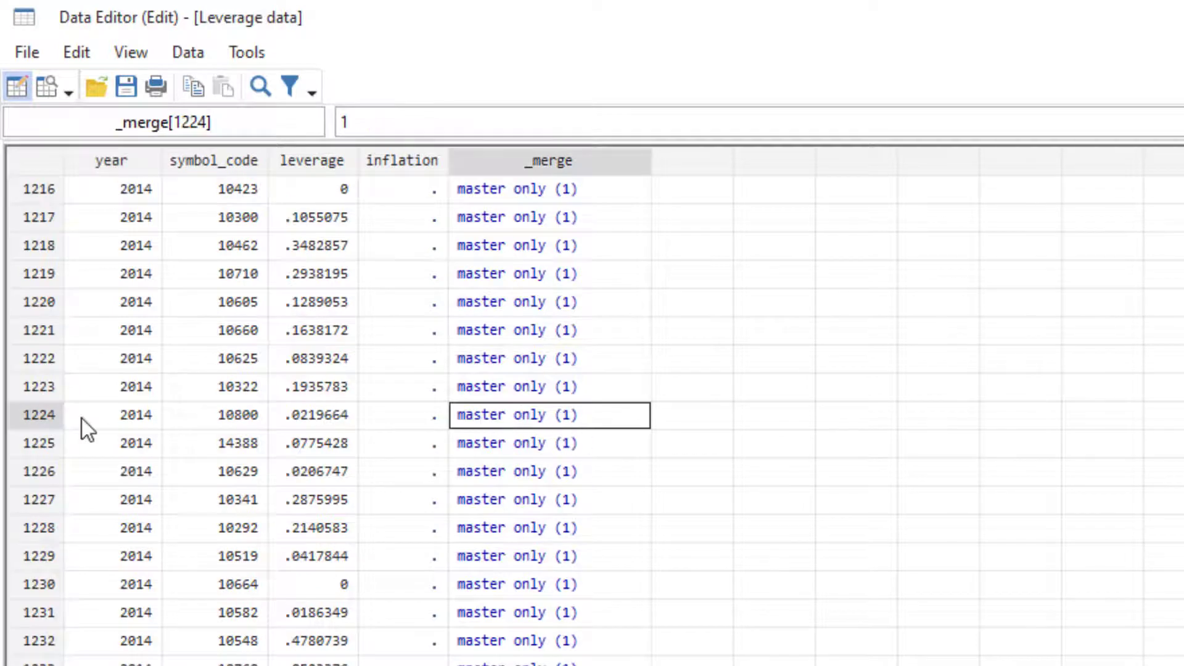
{"action": "left_click_drag", "start_coordinate": [93, 387], "coordinate": [314, 663]}
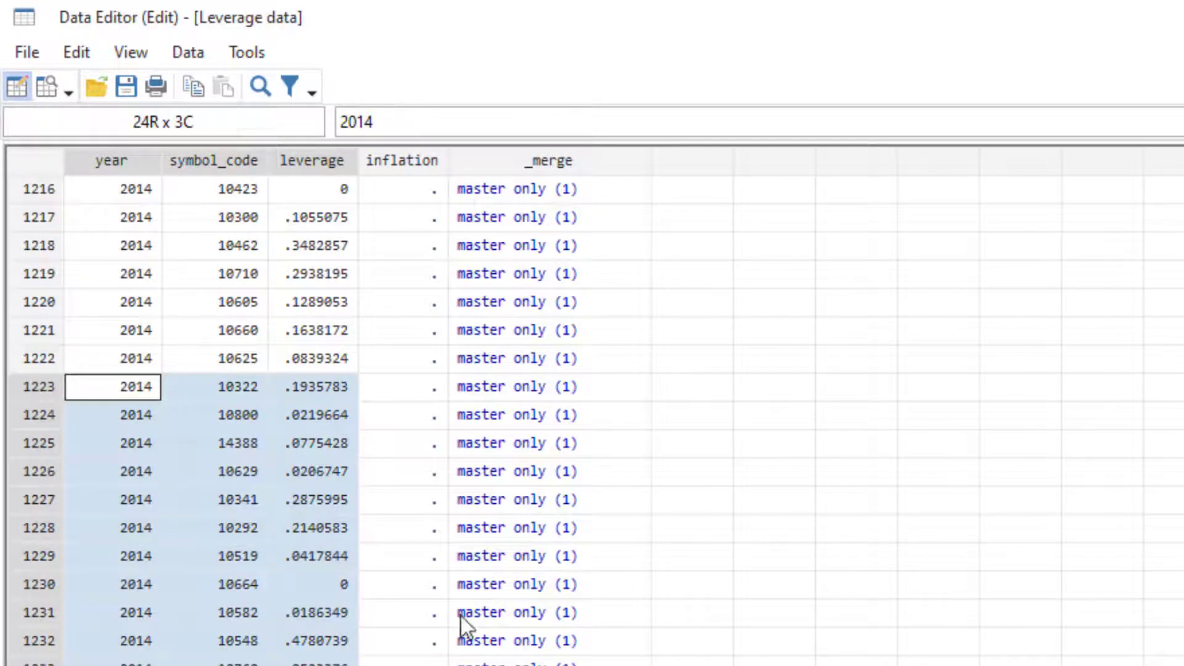
{"action": "left_click_drag", "start_coordinate": [122, 386], "coordinate": [148, 665]}
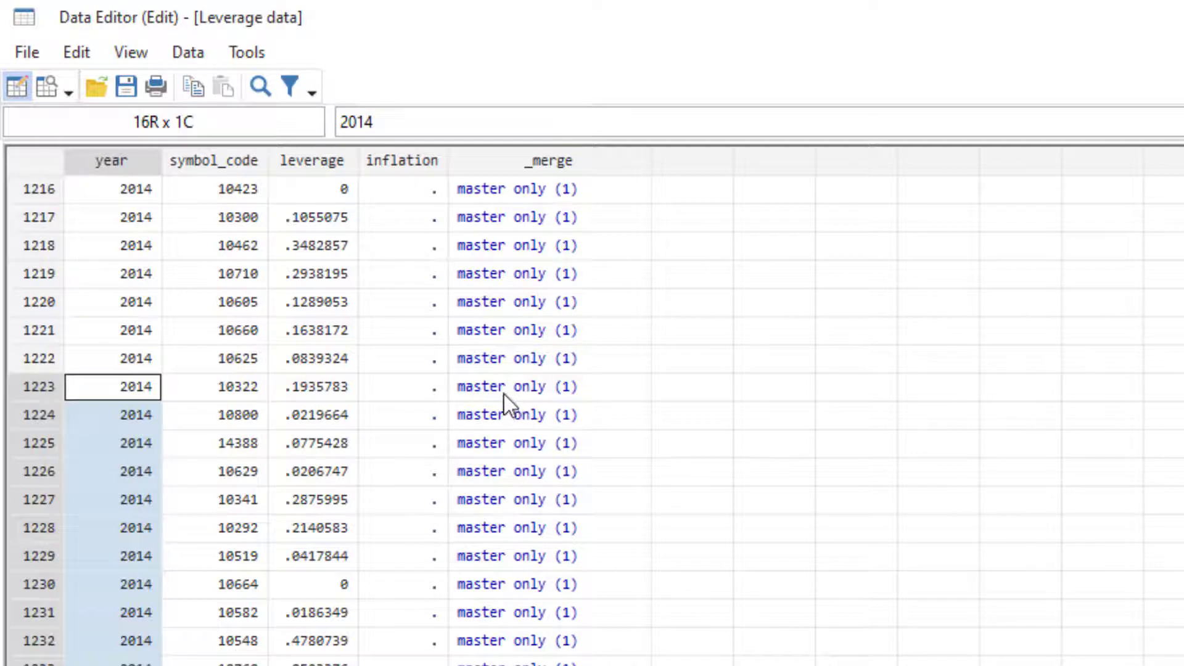
{"action": "left_click_drag", "start_coordinate": [505, 394], "coordinate": [512, 665]}
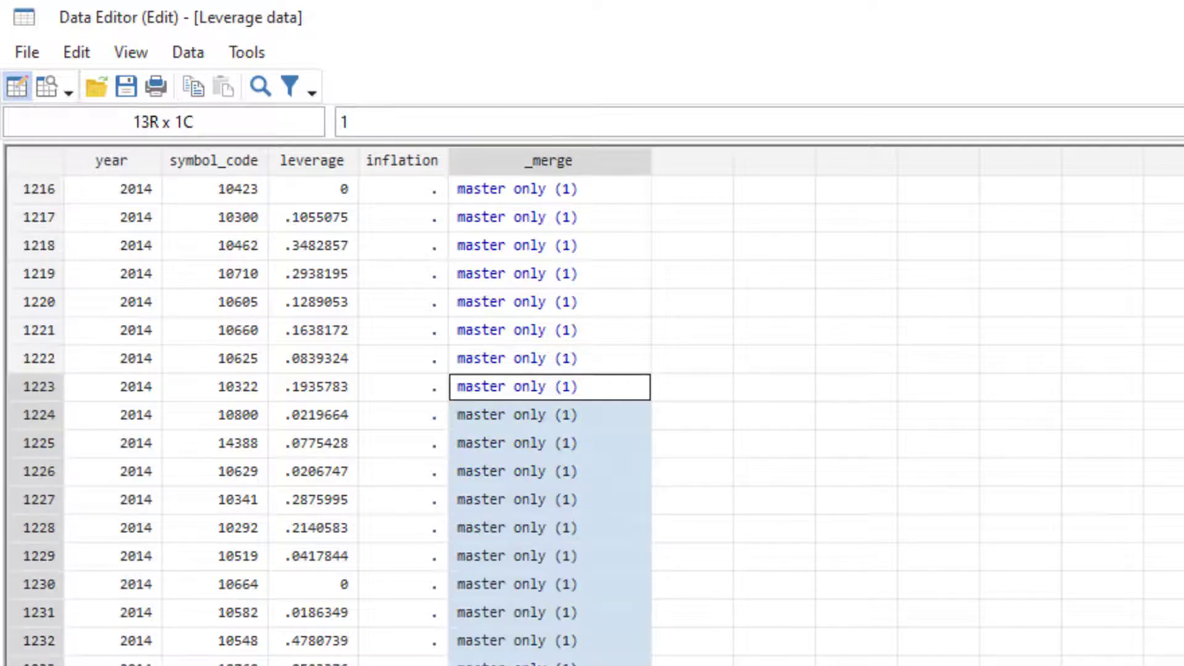
{"action": "scroll", "coordinate": [592, 407], "scroll_direction": "up", "scroll_amount": 1}
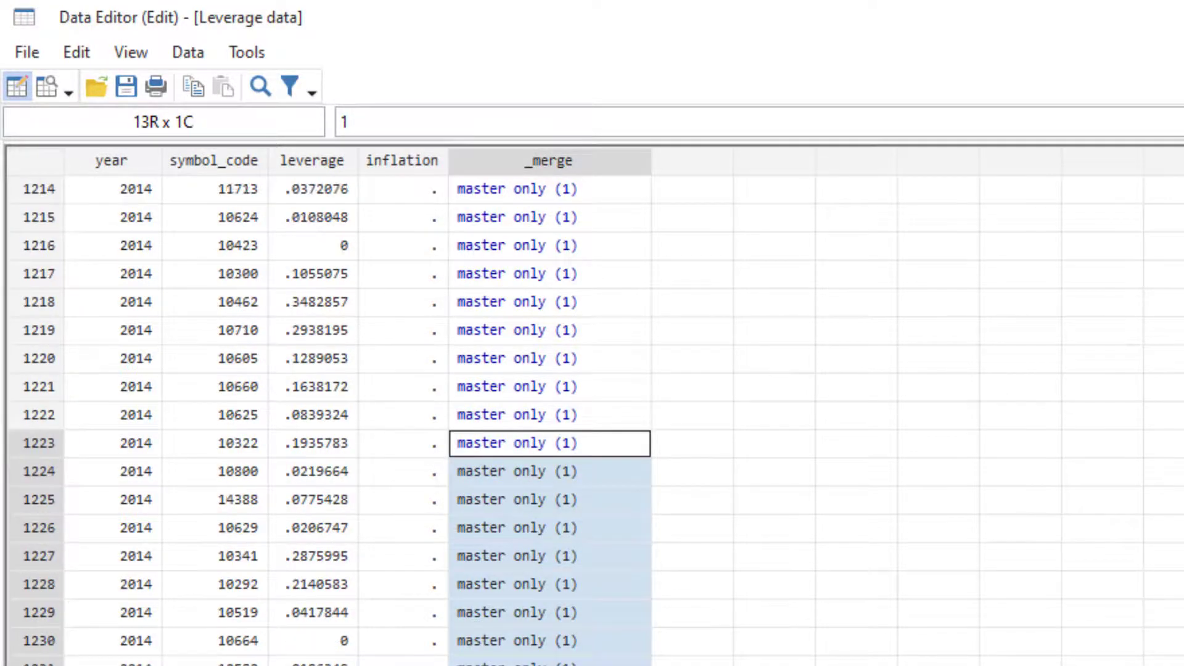
{"action": "scroll", "coordinate": [592, 407], "scroll_direction": "down", "scroll_amount": 20}
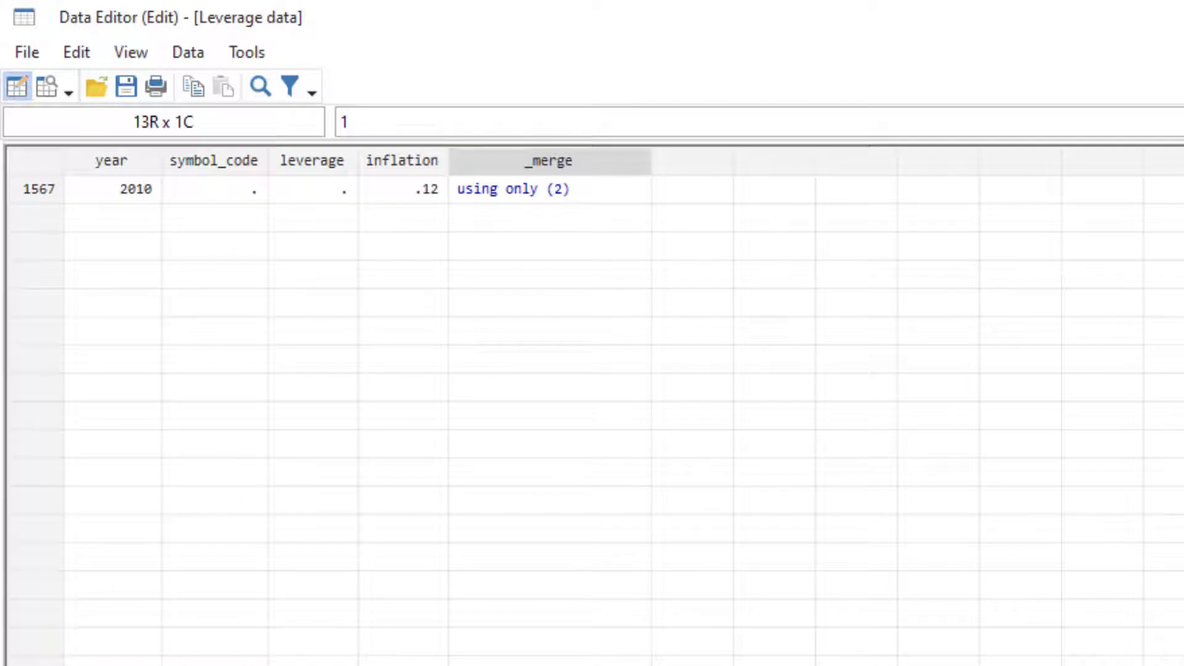
{"action": "scroll", "coordinate": [475, 629], "scroll_direction": "up", "scroll_amount": 6}
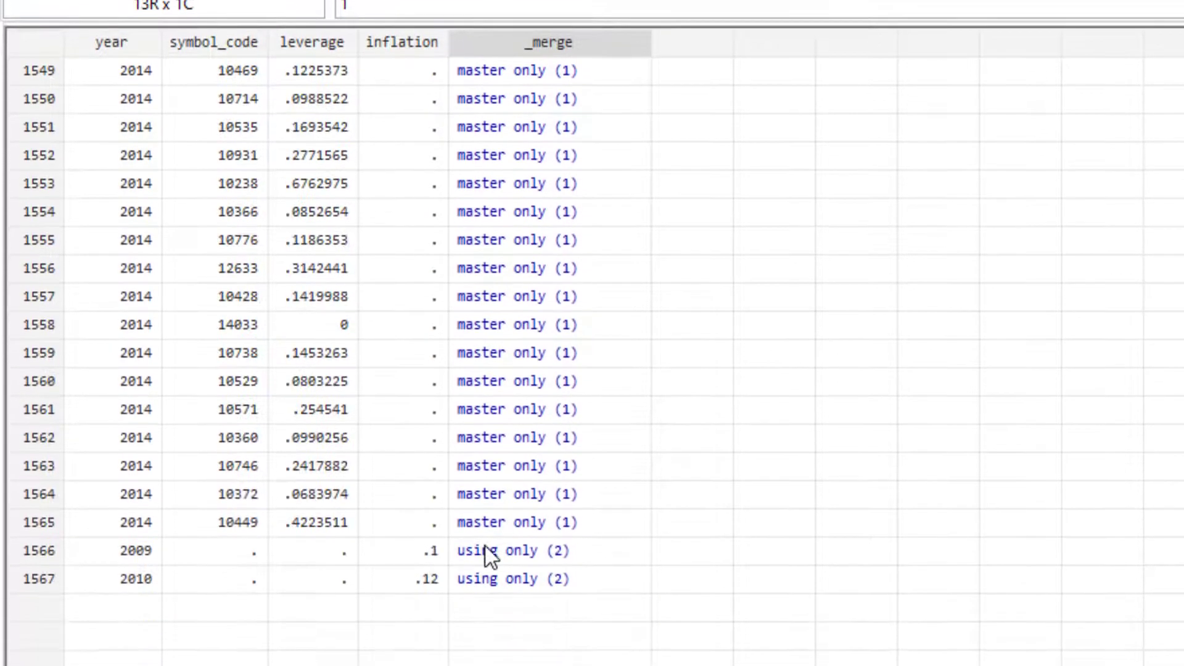
{"action": "left_click", "coordinate": [485, 549]}
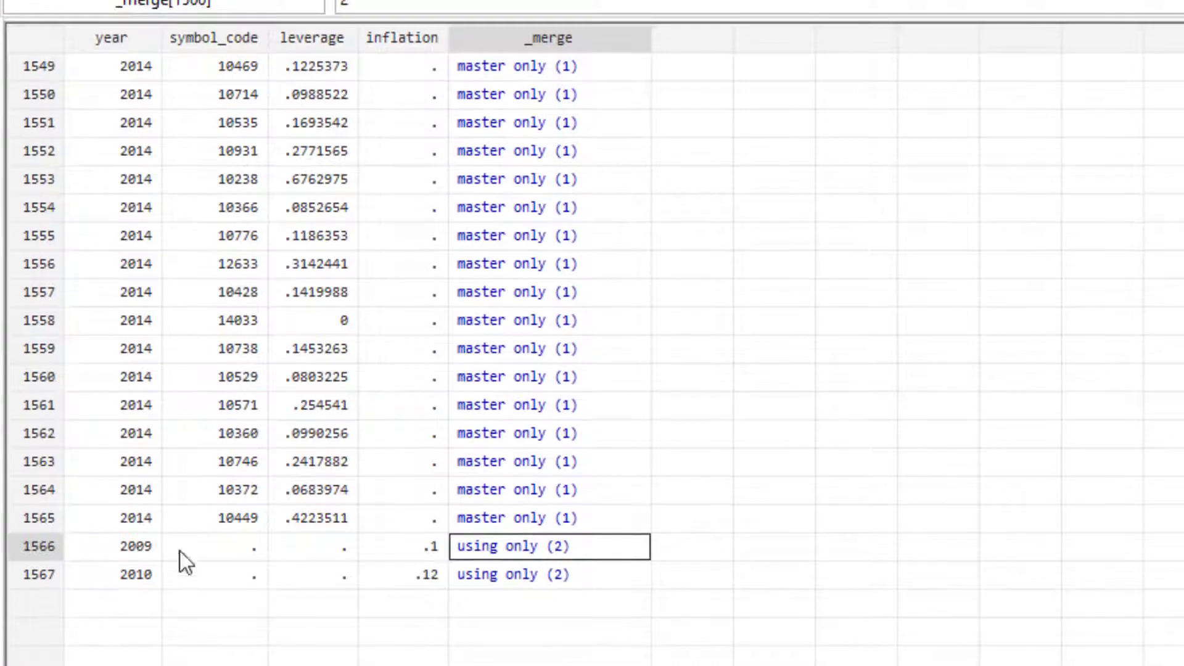
{"action": "left_click_drag", "start_coordinate": [139, 546], "coordinate": [135, 568]}
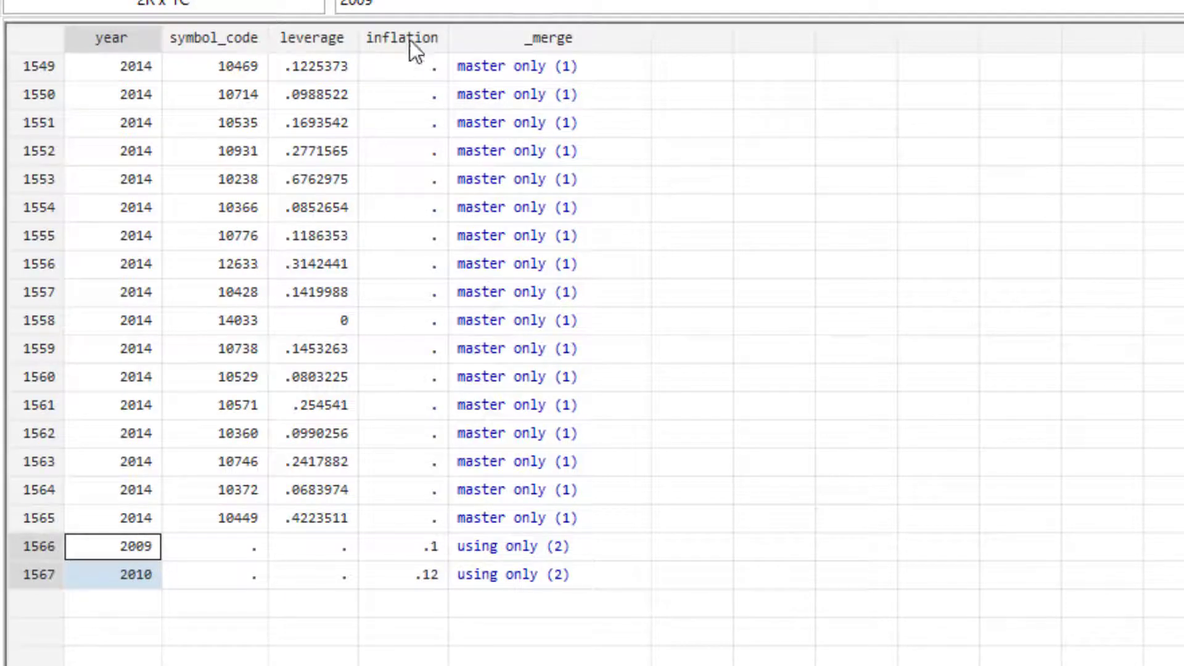
{"action": "left_click_drag", "start_coordinate": [416, 547], "coordinate": [416, 572]}
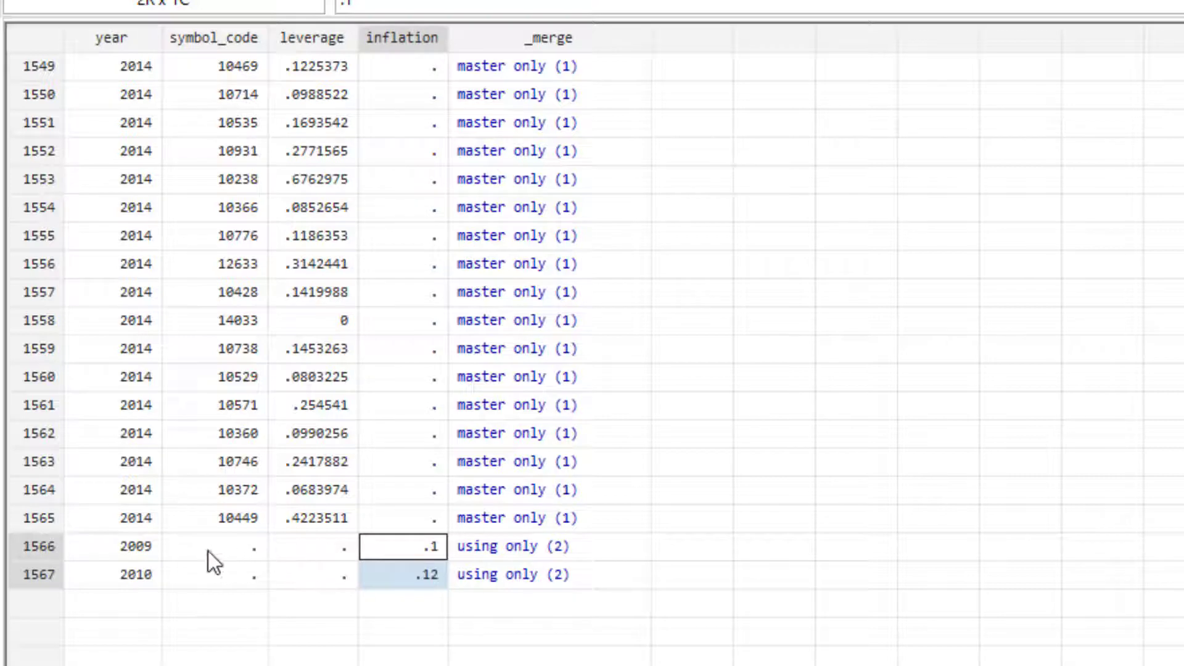
{"action": "left_click_drag", "start_coordinate": [208, 551], "coordinate": [335, 553]}
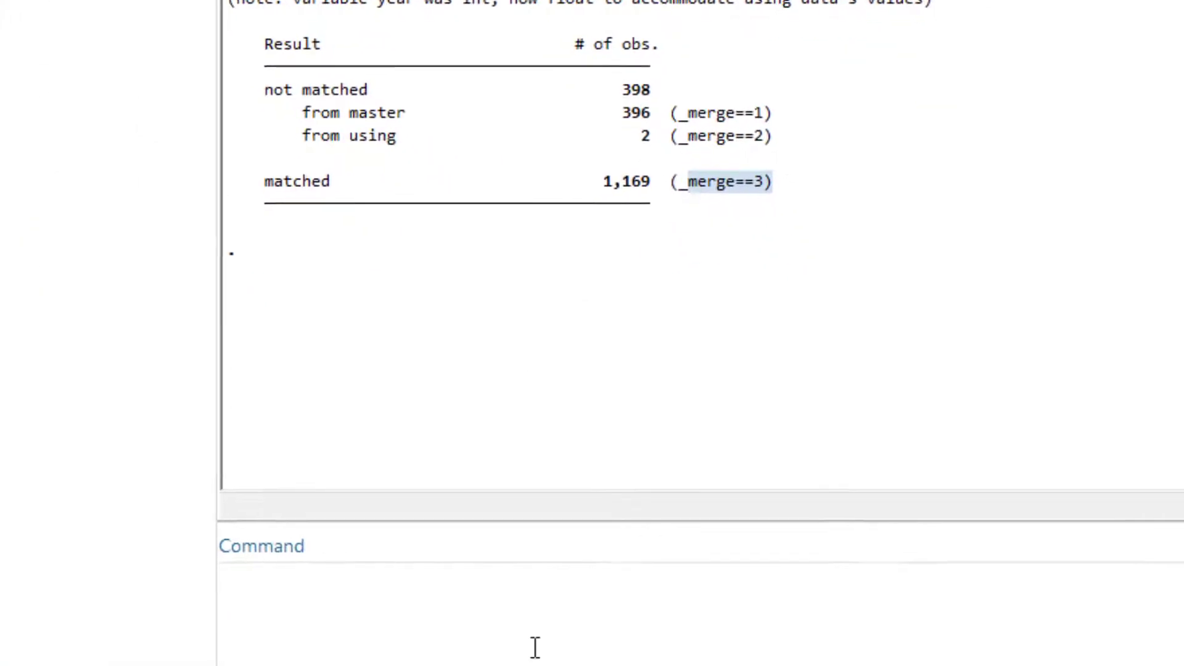
Run keep if _merge==3 to drop the 398 unmatched observations, then close Stata
{"action": "left_click", "coordinate": [553, 641]}
{"action": "type", "text": "drop"}
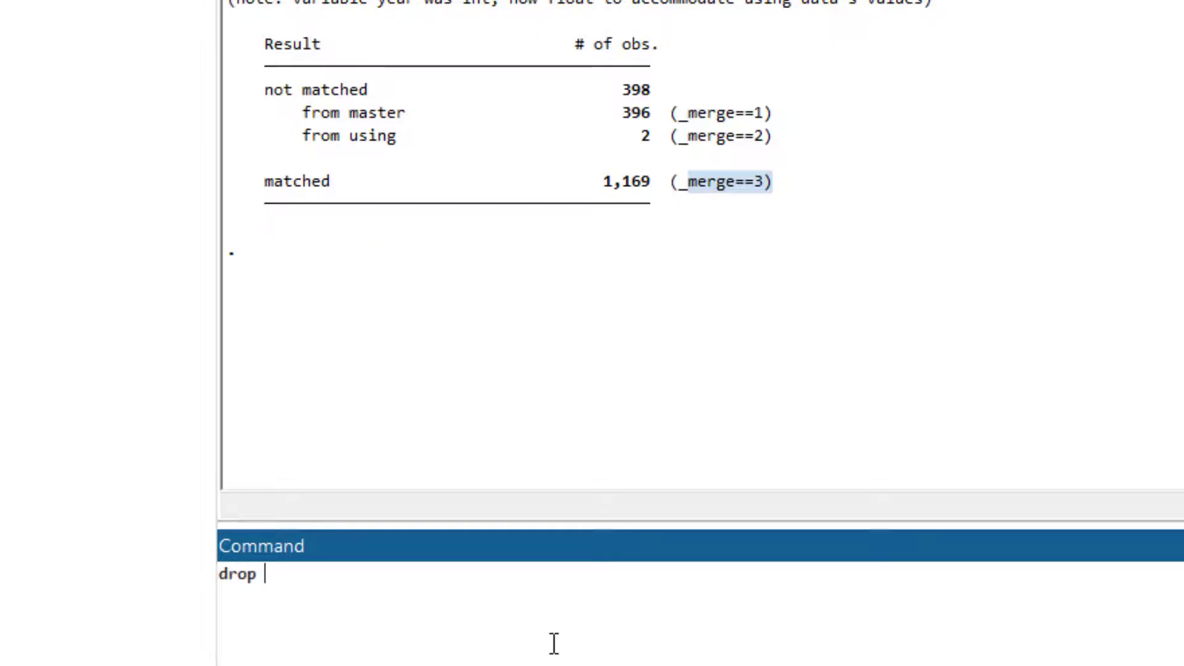
{"action": "key", "text": "BackSpace"}
{"action": "key", "text": "BackSpace"}
{"action": "key", "text": "BackSpace"}
{"action": "key", "text": "BackSpace"}
{"action": "key", "text": "BackSpace"}
{"action": "type", "text": "keep if _merge"}
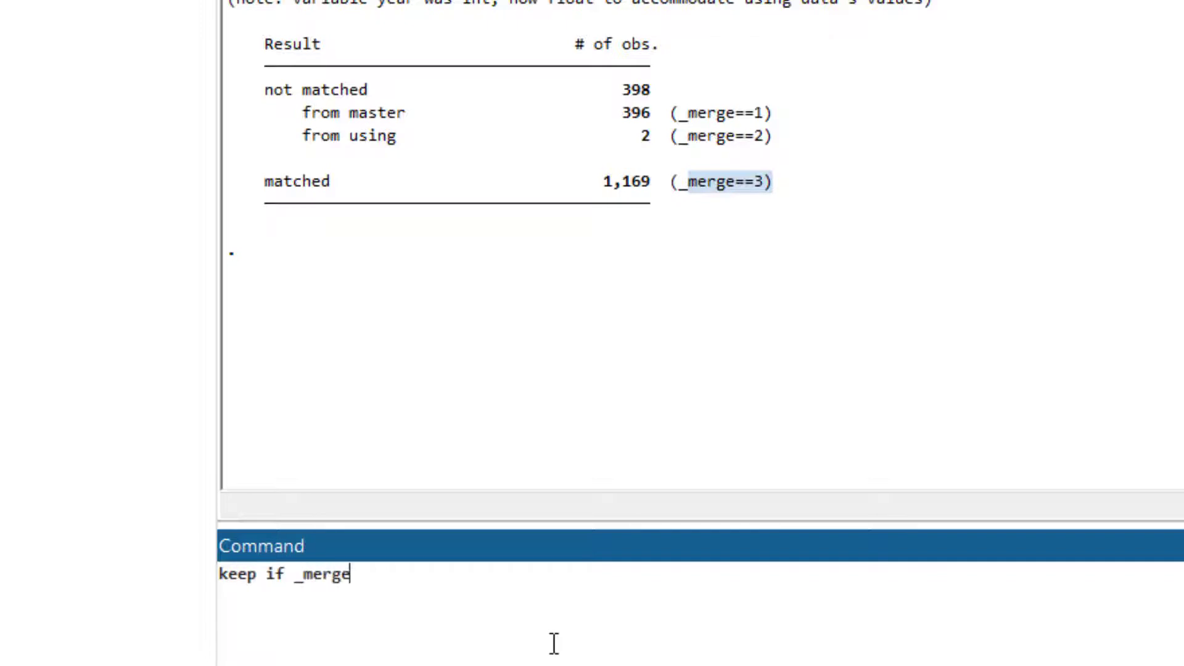
{"action": "type", "text": "==3"}
{"action": "left_click_drag", "start_coordinate": [303, 574], "coordinate": [350, 573]}
{"action": "left_click", "coordinate": [387, 578]}
{"action": "key", "text": "Return"}
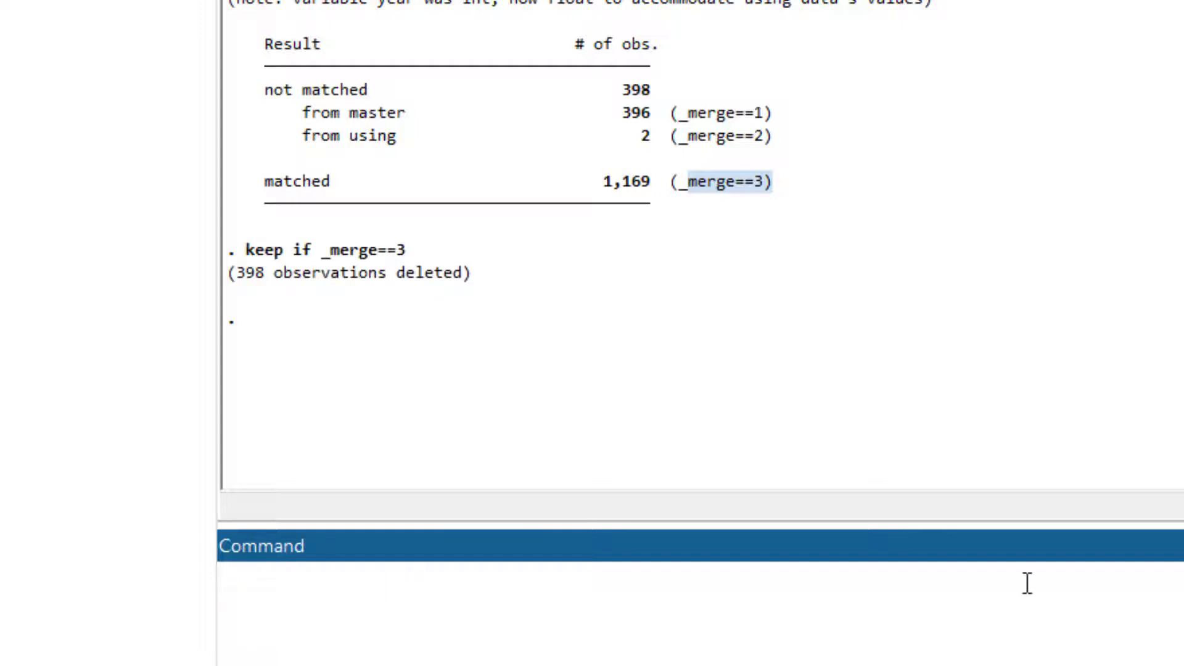
{"action": "left_click", "coordinate": [625, 94]}
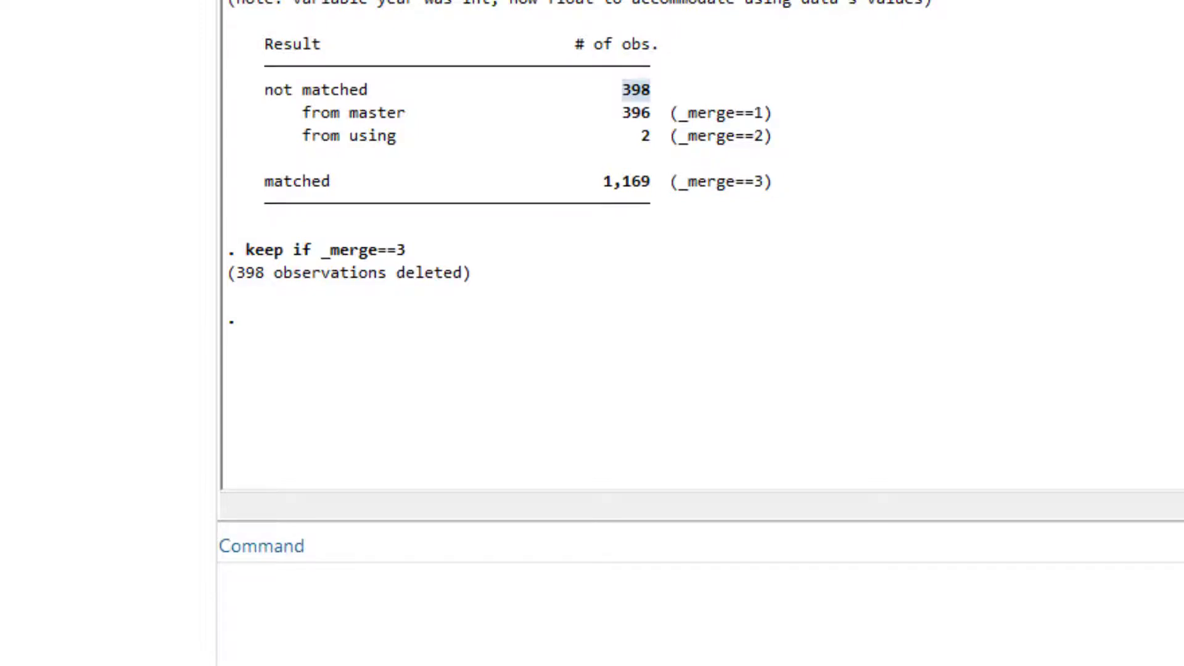
{"action": "key", "text": "alt+F4"}
Exit Stata without saving and go to the Merge Dataset > Example 2 folder
{"action": "left_click", "coordinate": [1101, 80]}
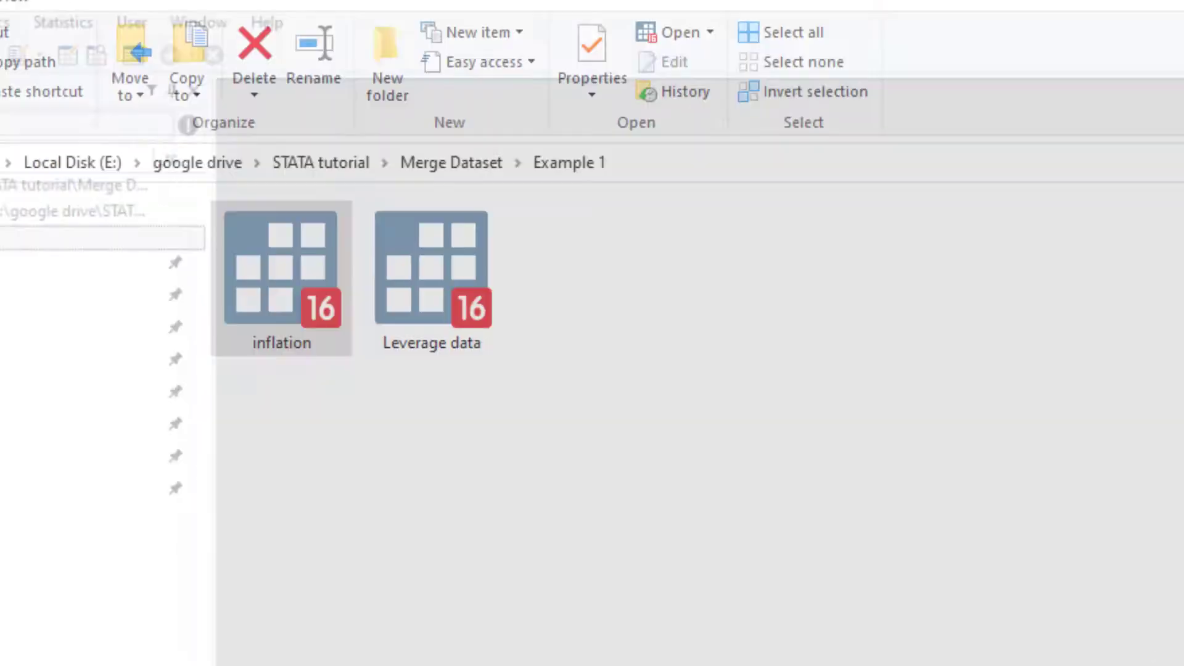
{"action": "left_click", "coordinate": [472, 165]}
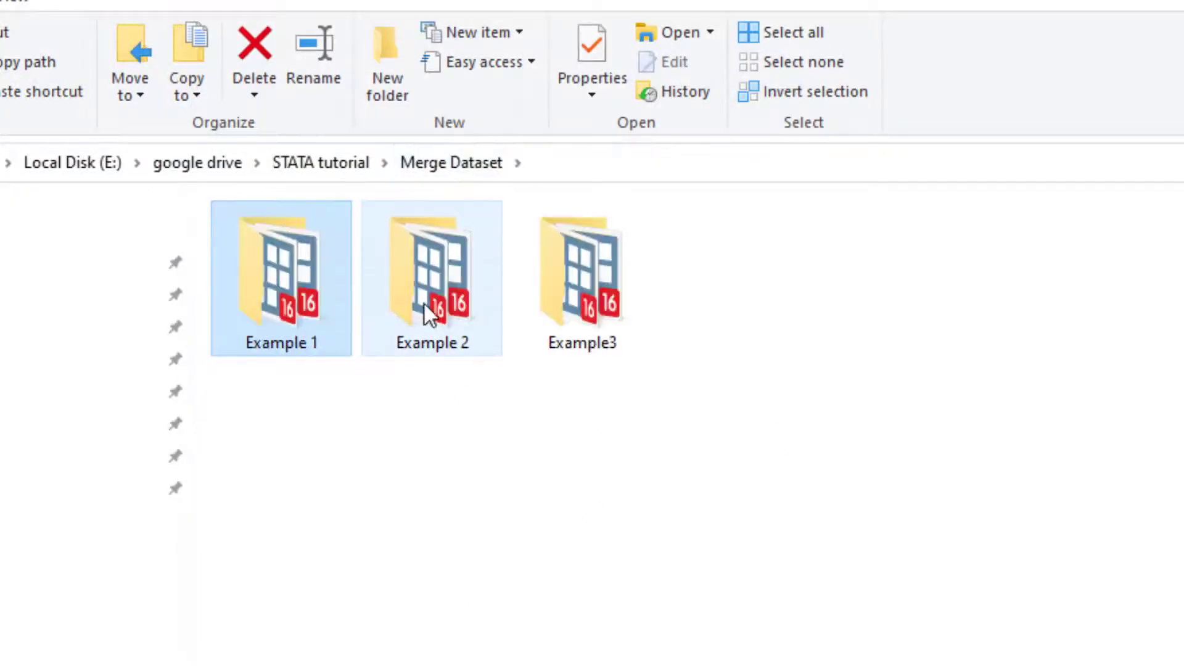
{"action": "double_click", "coordinate": [431, 296]}
Open Leverage data.dta from the Example 2 folder in Stata
{"action": "left_click", "coordinate": [321, 352]}
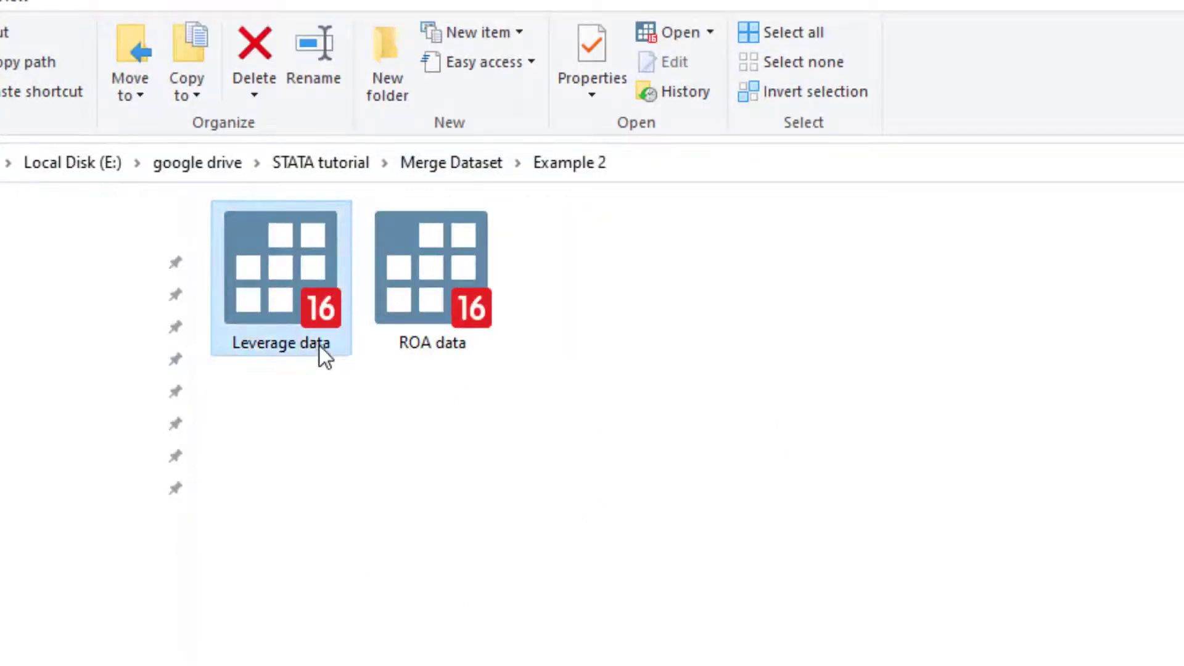
{"action": "left_click", "coordinate": [413, 340]}
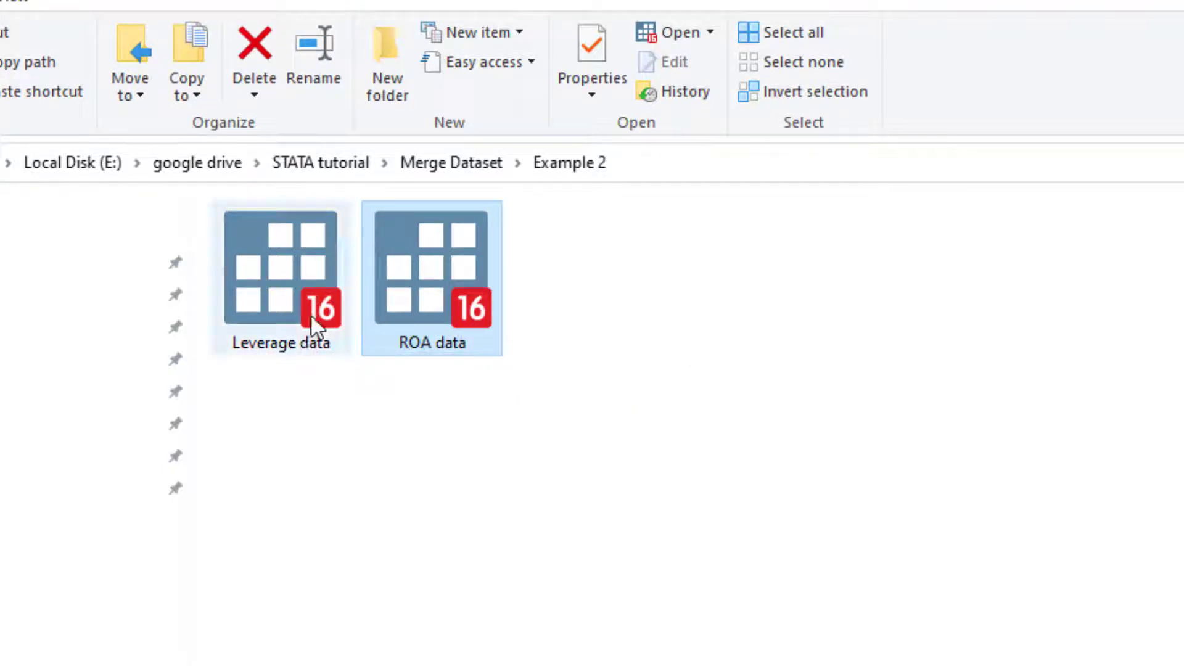
{"action": "mouse_move", "coordinate": [311, 316]}
{"action": "left_click", "coordinate": [286, 319]}
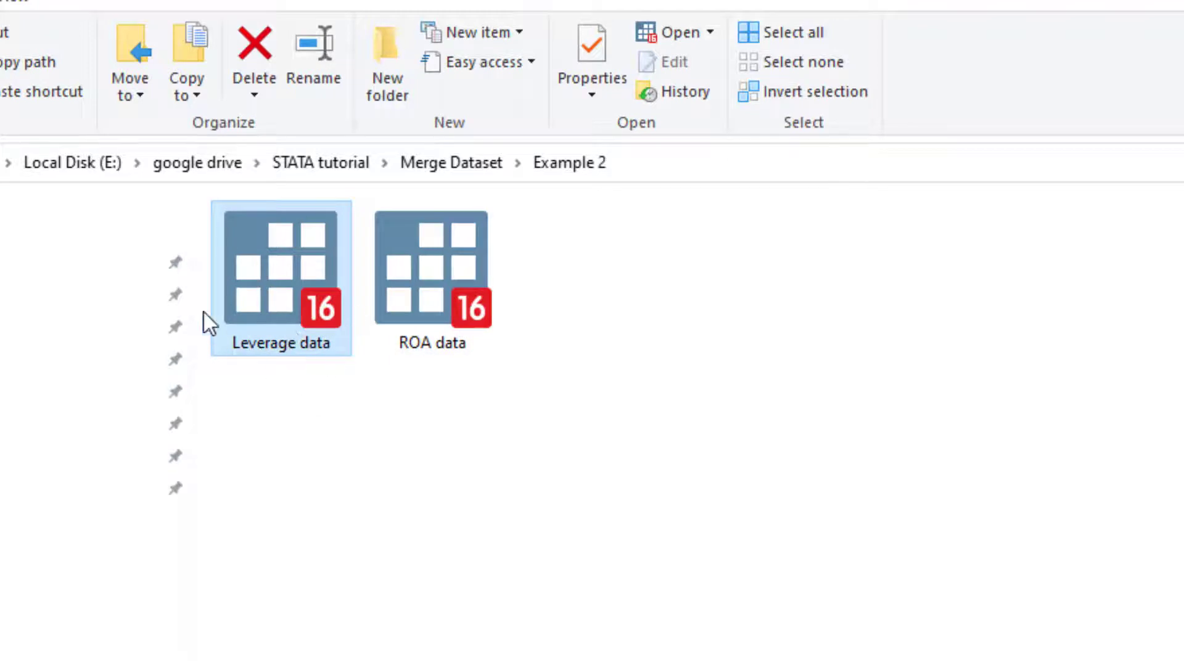
{"action": "mouse_move", "coordinate": [267, 329]}
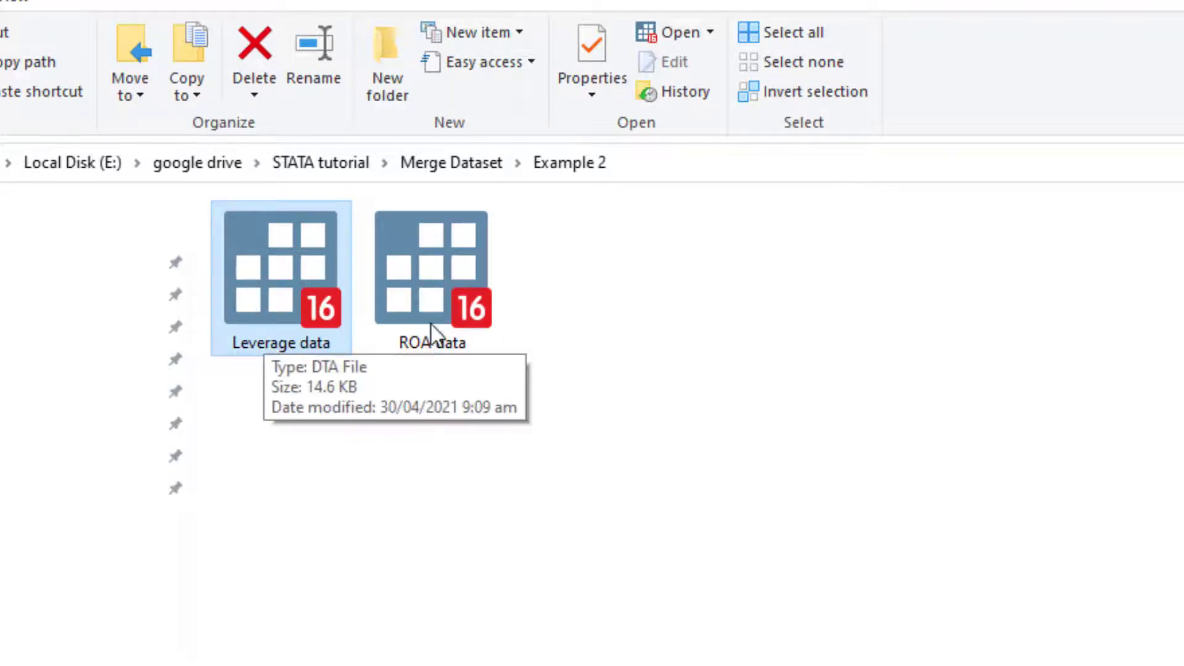
{"action": "left_click", "coordinate": [479, 315]}
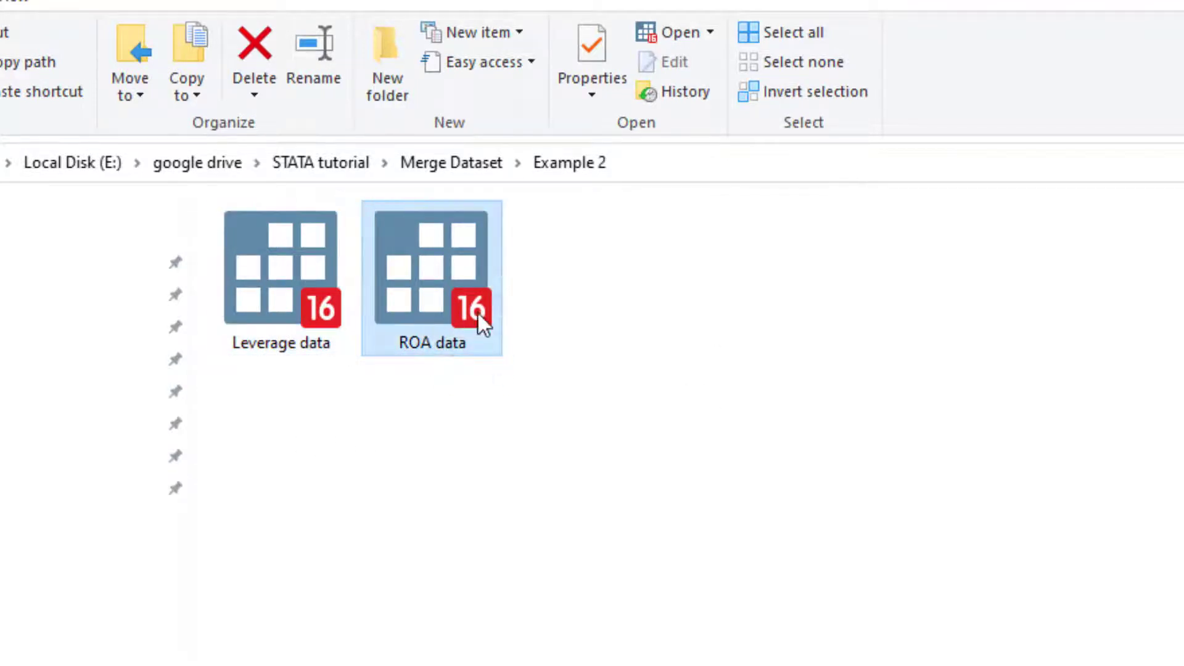
{"action": "left_click", "coordinate": [295, 332]}
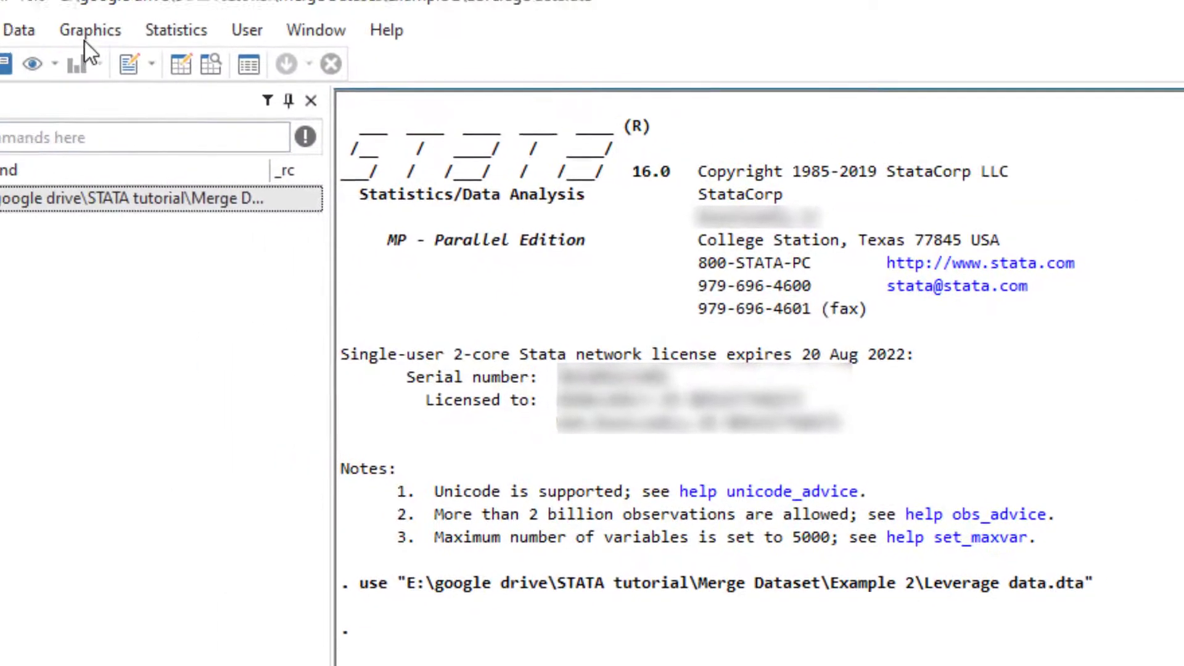
{"action": "left_click", "coordinate": [19, 29]}
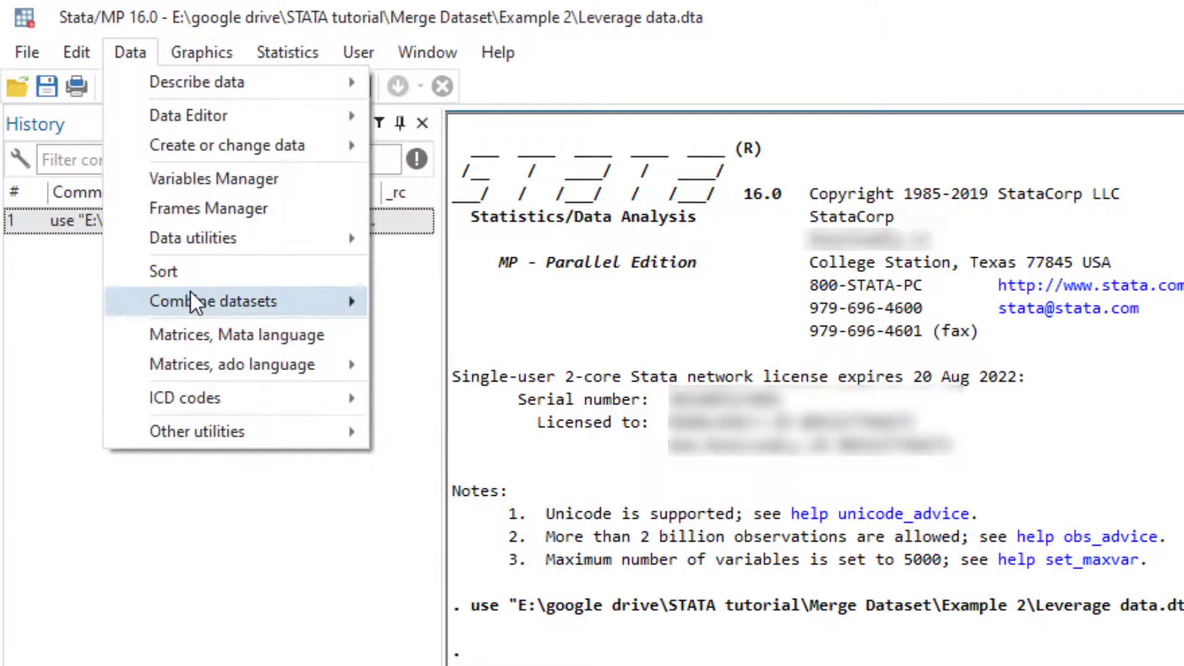
Open the Merge two datasets dialog for the Example 2 Leverage data
{"action": "mouse_move", "coordinate": [191, 297]}
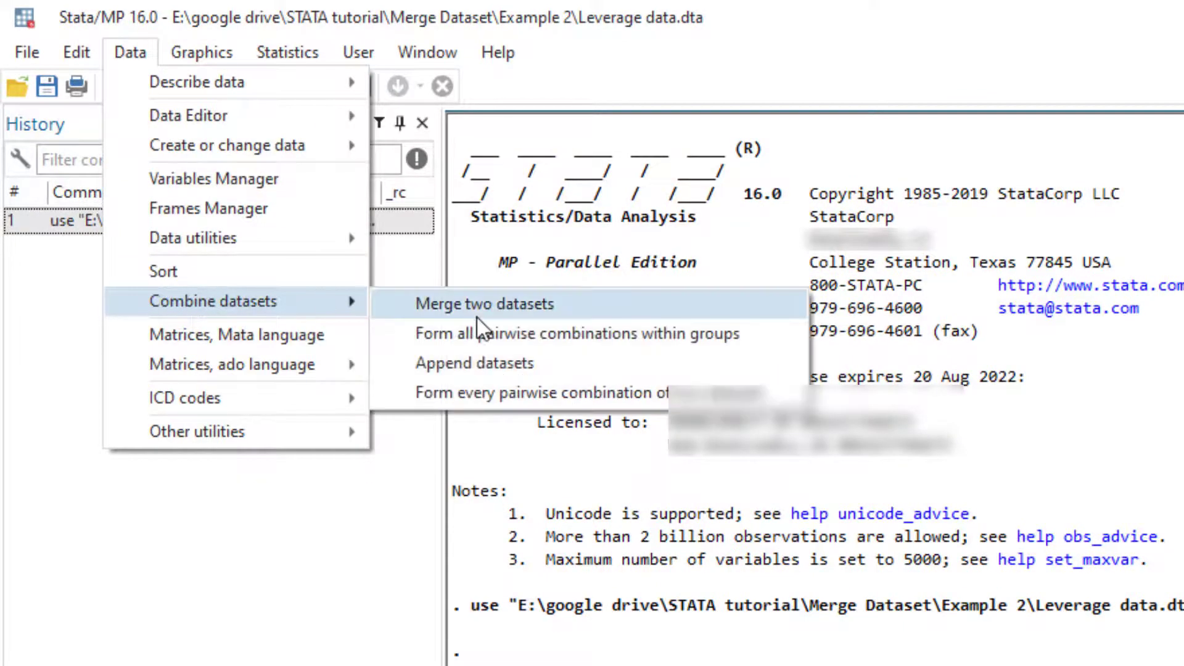
{"action": "left_click", "coordinate": [479, 310]}
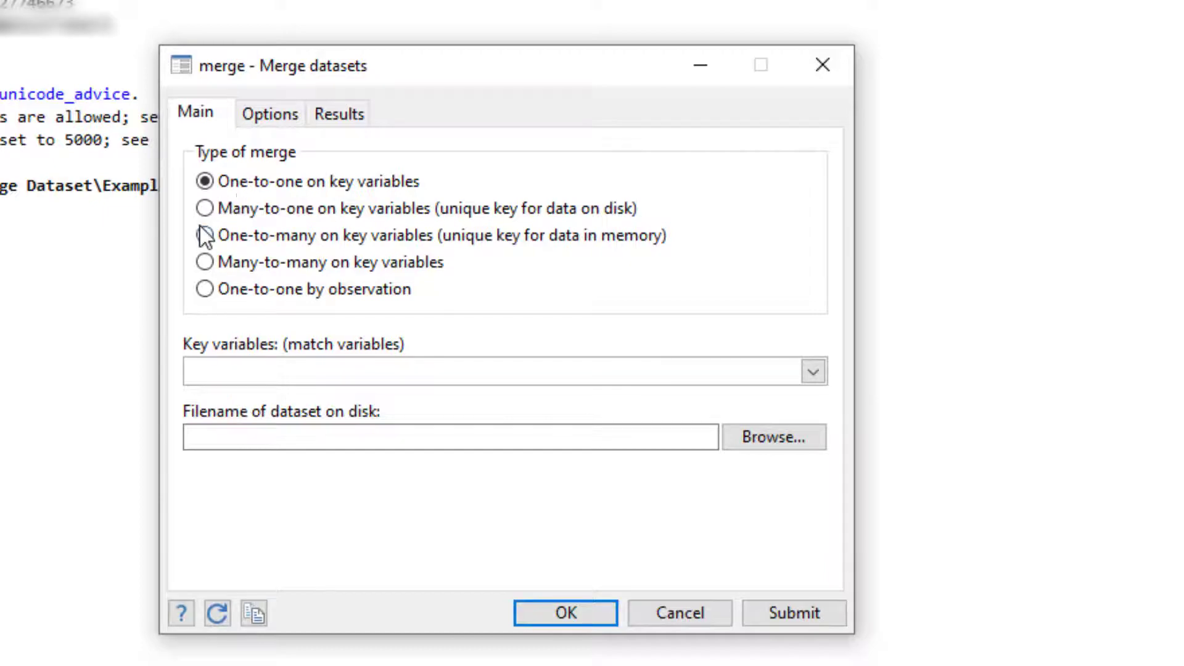
Keep a one-to-one merge with symbol_code and year as the key variables
{"action": "left_click", "coordinate": [205, 182]}
{"action": "left_click", "coordinate": [812, 372]}
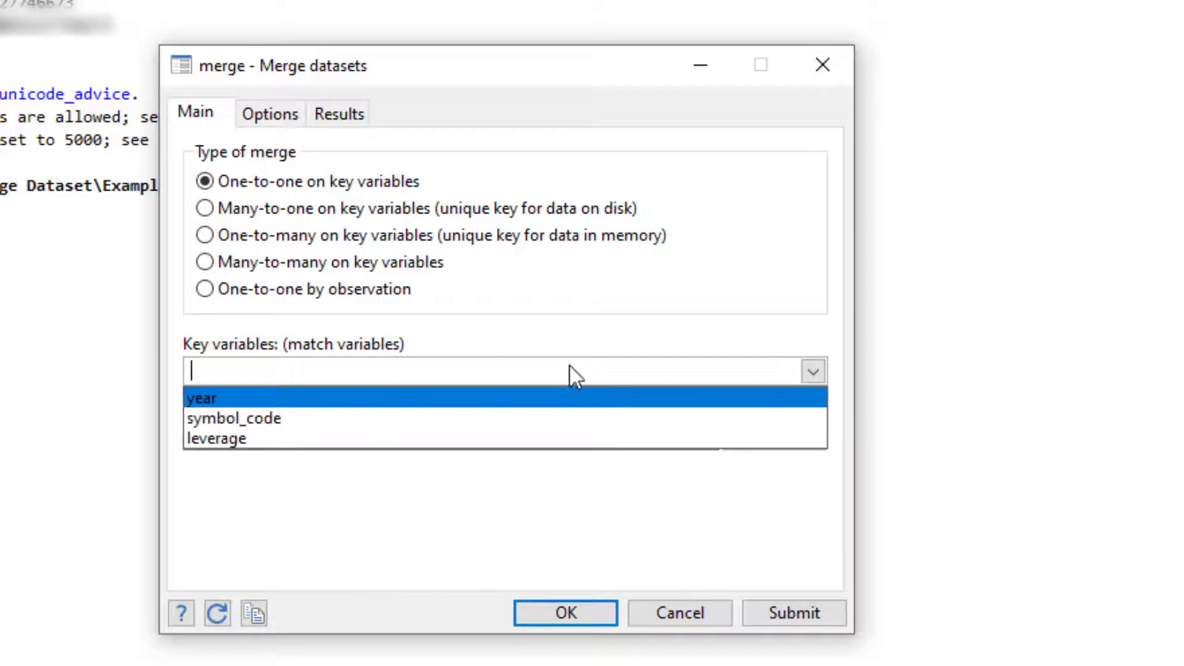
{"action": "left_click", "coordinate": [259, 420]}
{"action": "left_click", "coordinate": [254, 398]}
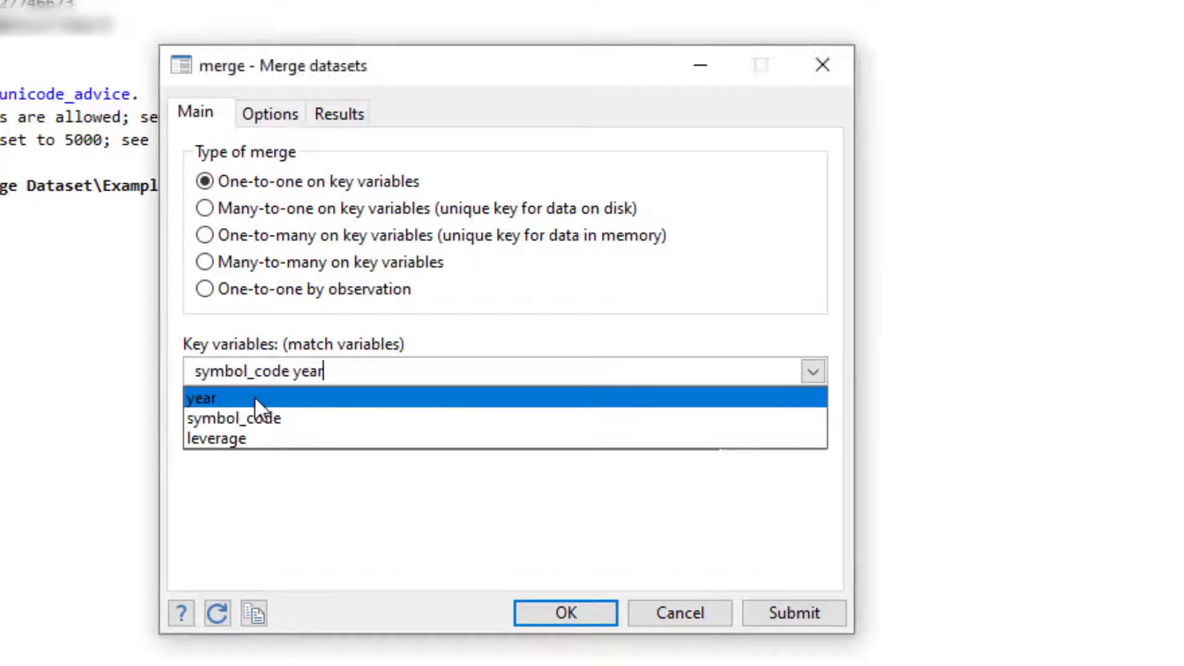
{"action": "left_click", "coordinate": [383, 364]}
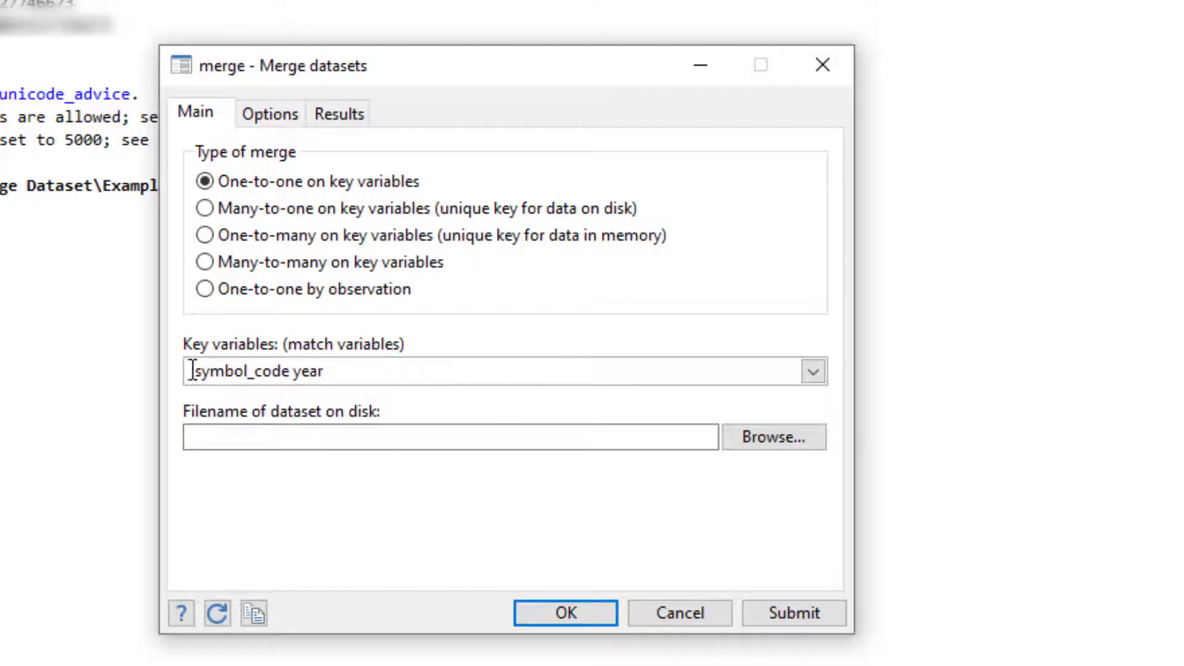
{"action": "left_click_drag", "start_coordinate": [191, 371], "coordinate": [287, 369]}
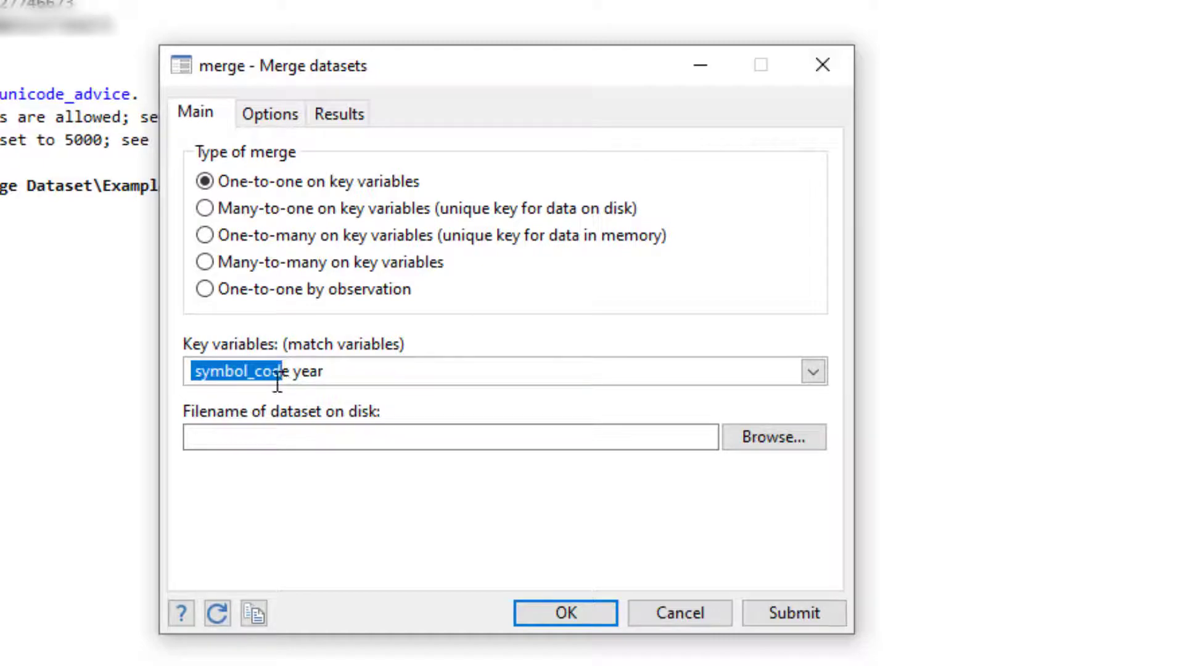
{"action": "left_click", "coordinate": [265, 371]}
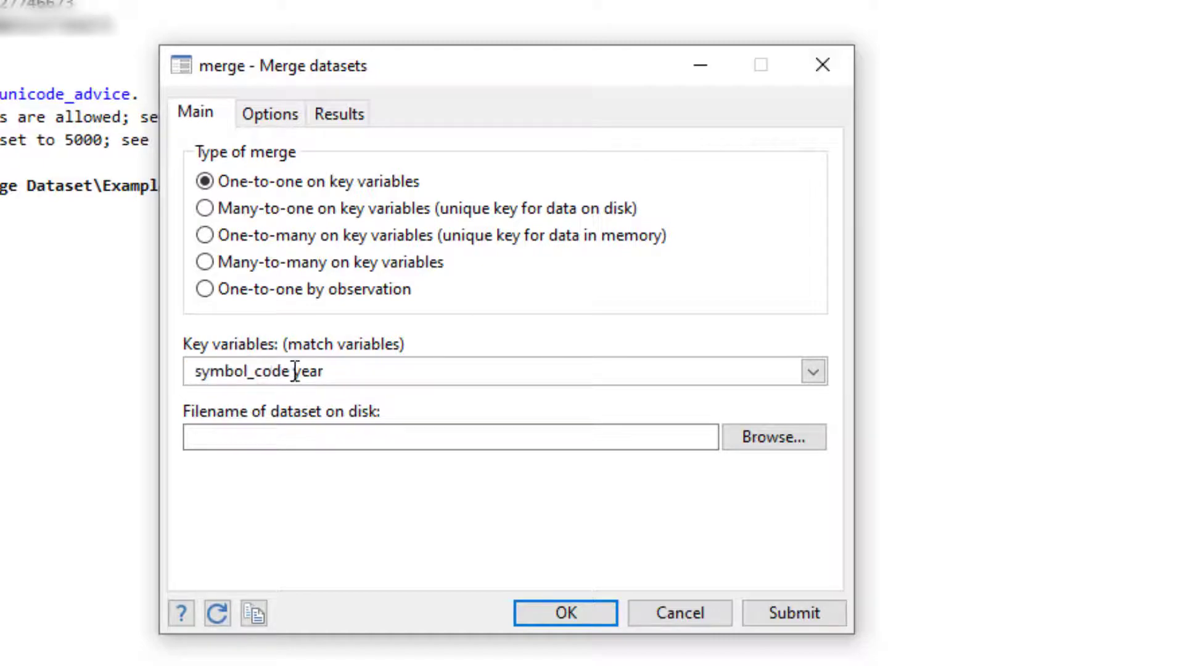
{"action": "left_click_drag", "start_coordinate": [291, 371], "coordinate": [195, 374]}
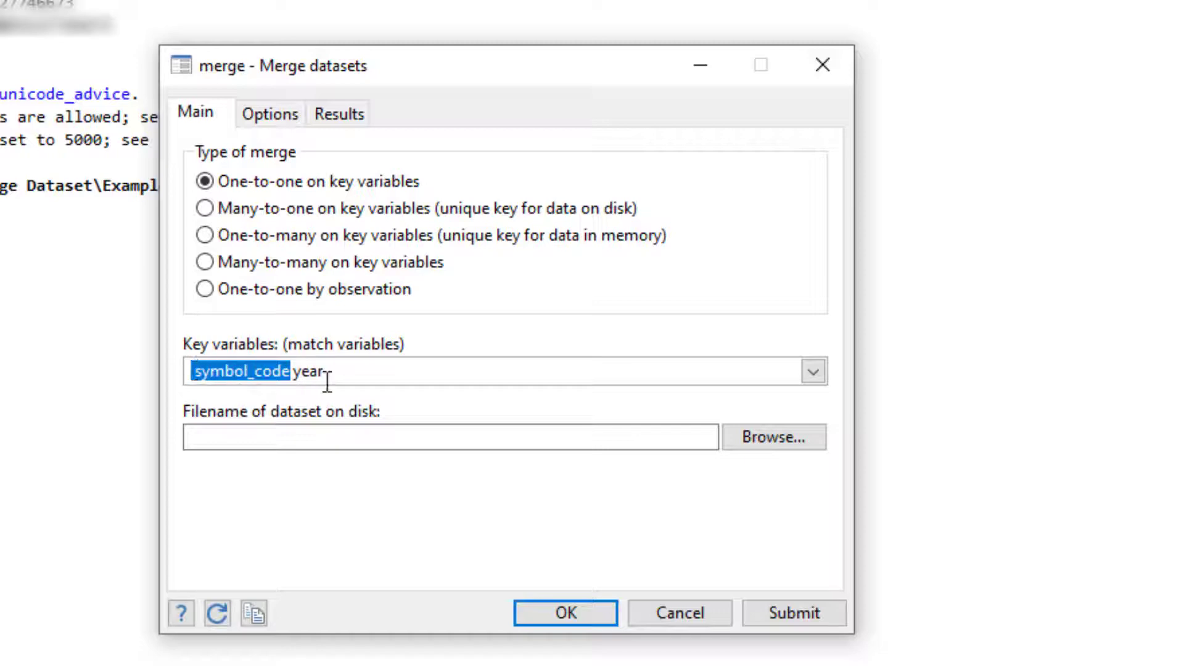
{"action": "left_click_drag", "start_coordinate": [325, 372], "coordinate": [292, 374]}
Choose ROA data.dta from Example 2 as the dataset on disk
{"action": "left_click", "coordinate": [751, 433]}
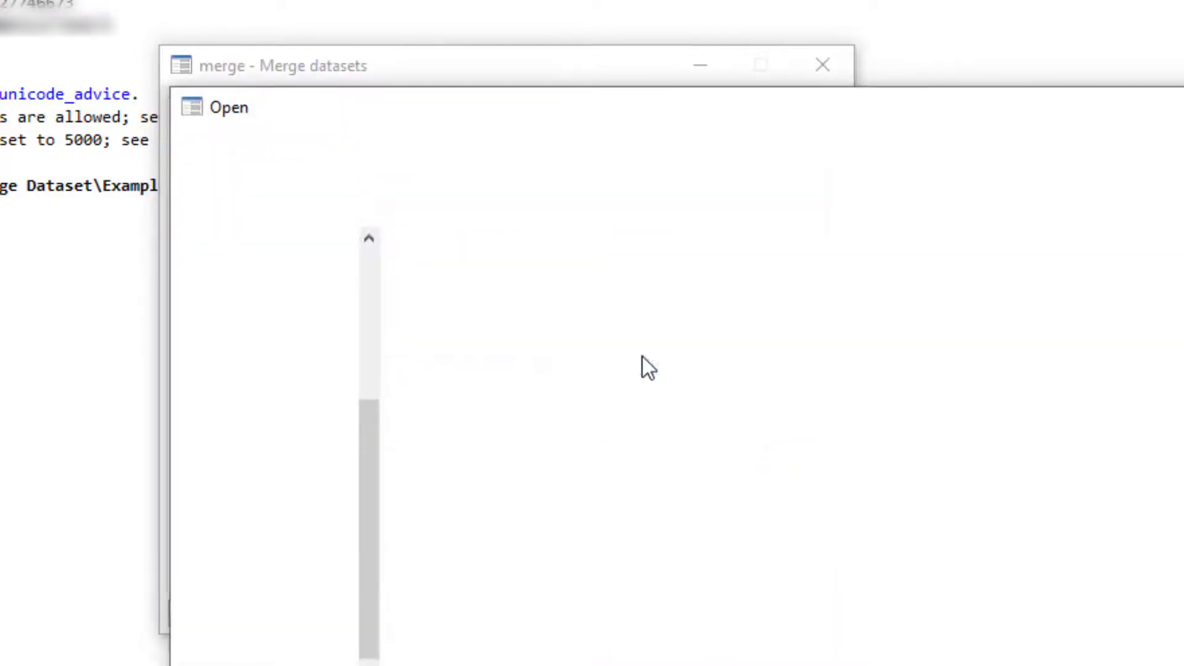
{"action": "left_click", "coordinate": [547, 255]}
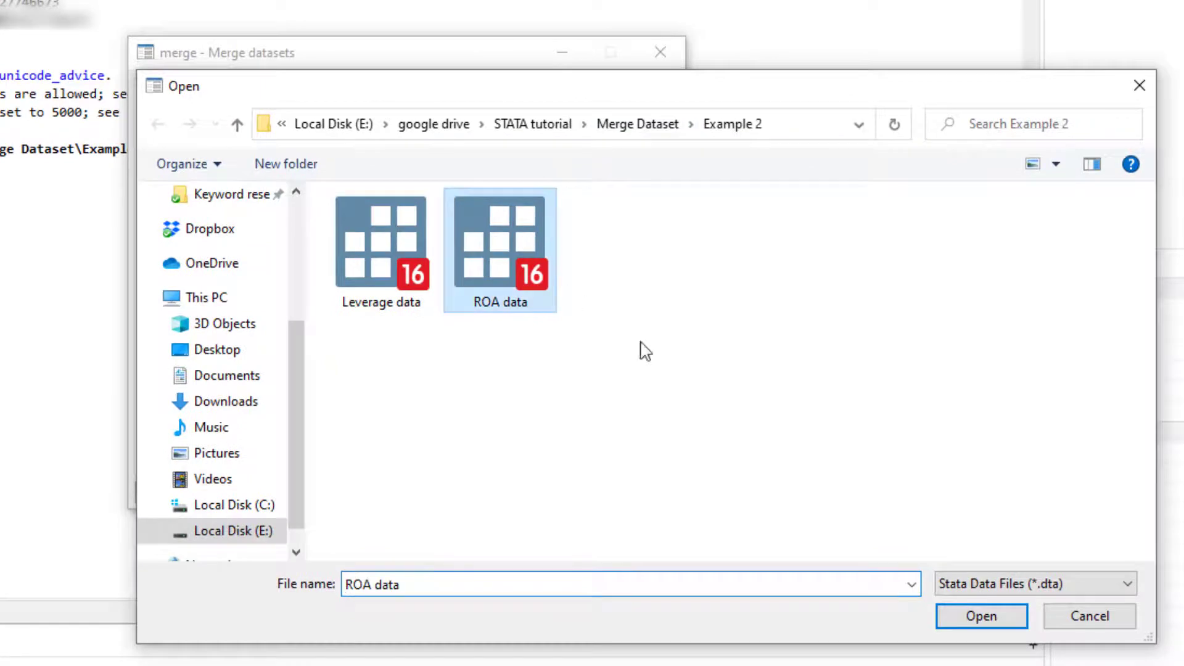
{"action": "left_click", "coordinate": [979, 615]}
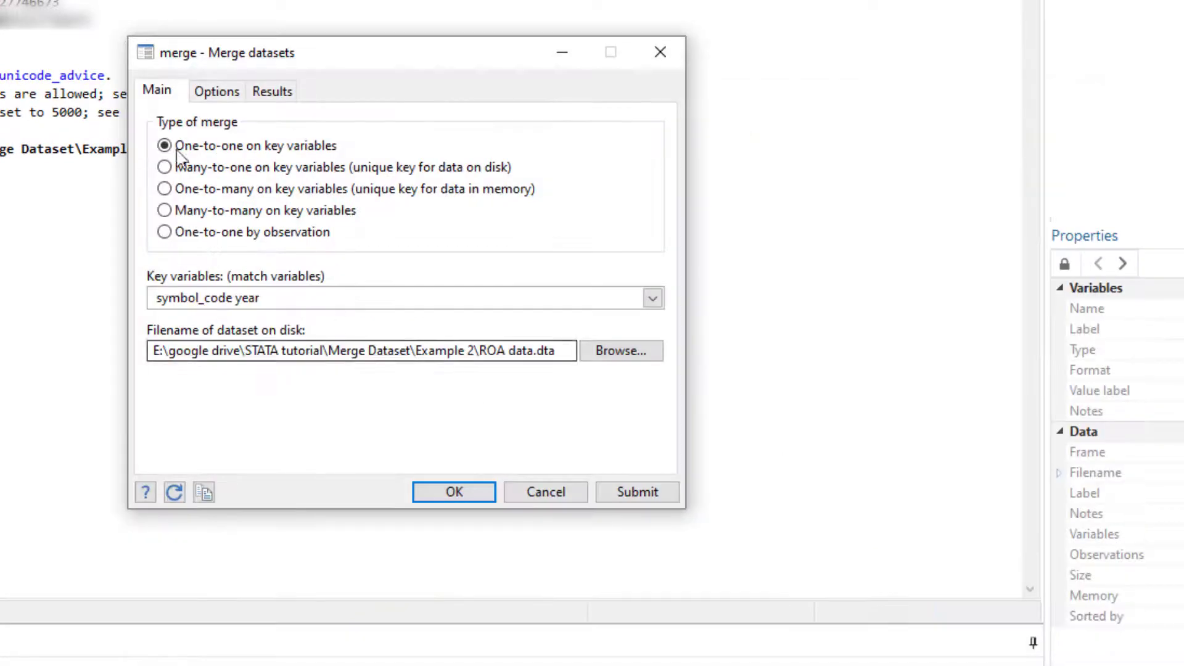
Keep only roa from the ROA data and rename the merge indicator to anothername
{"action": "left_click", "coordinate": [214, 99]}
{"action": "left_click", "coordinate": [562, 151]}
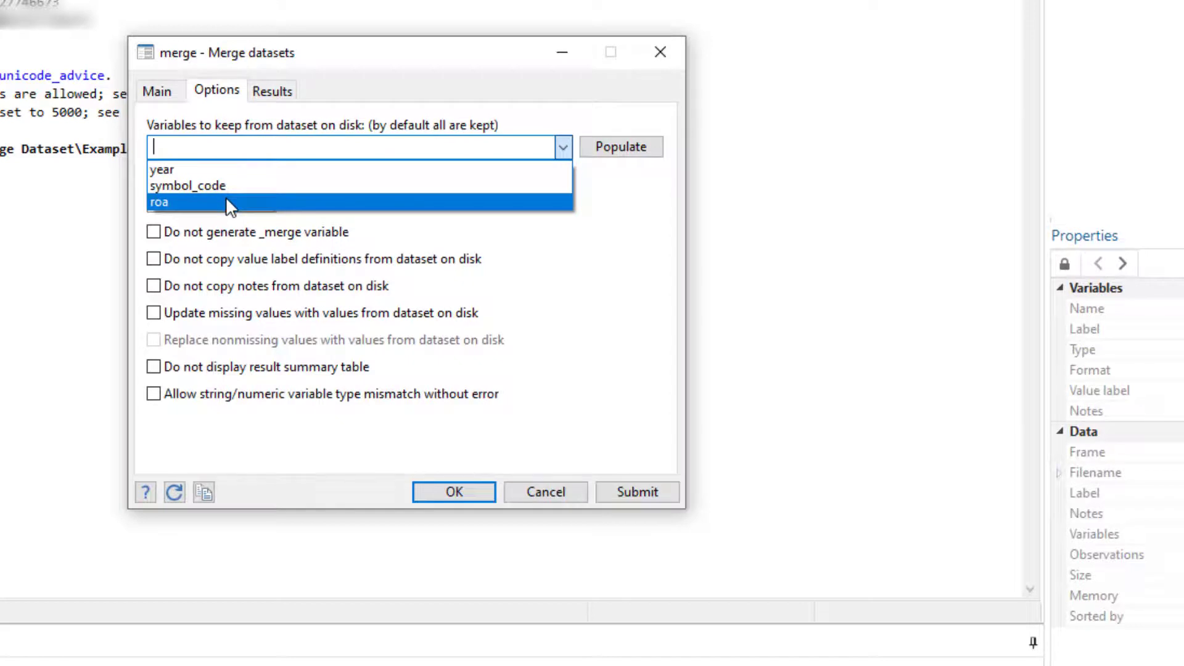
{"action": "left_click", "coordinate": [225, 201]}
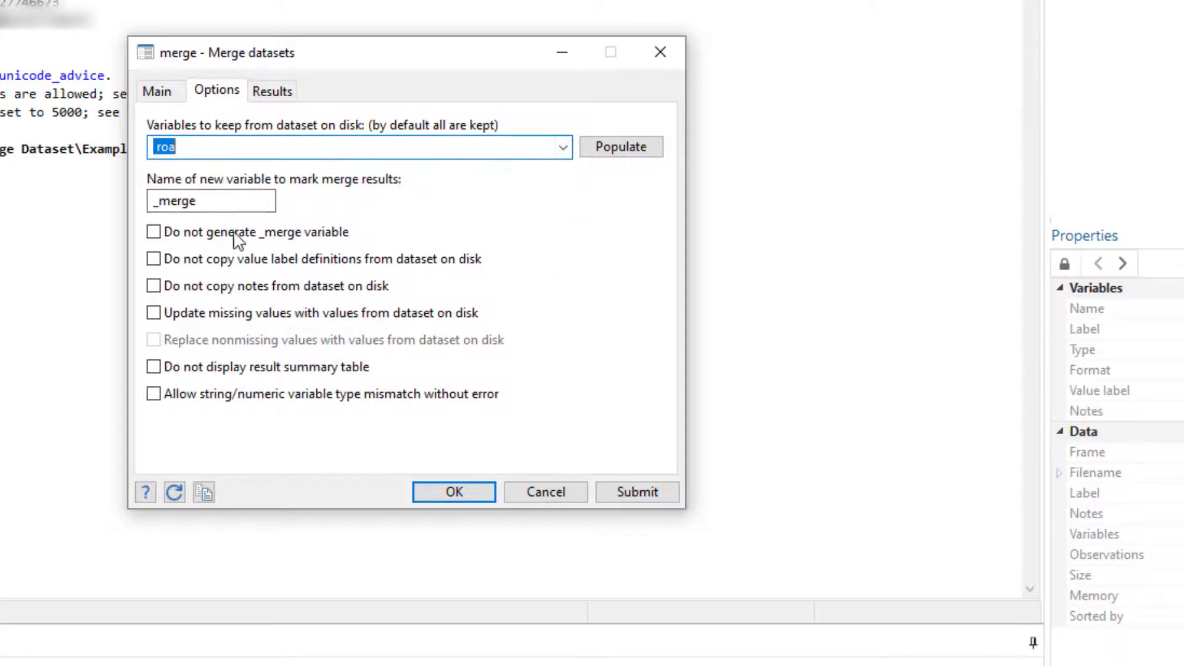
{"action": "left_click", "coordinate": [217, 198]}
{"action": "left_click_drag", "start_coordinate": [209, 199], "coordinate": [144, 200]}
{"action": "left_click", "coordinate": [200, 202]}
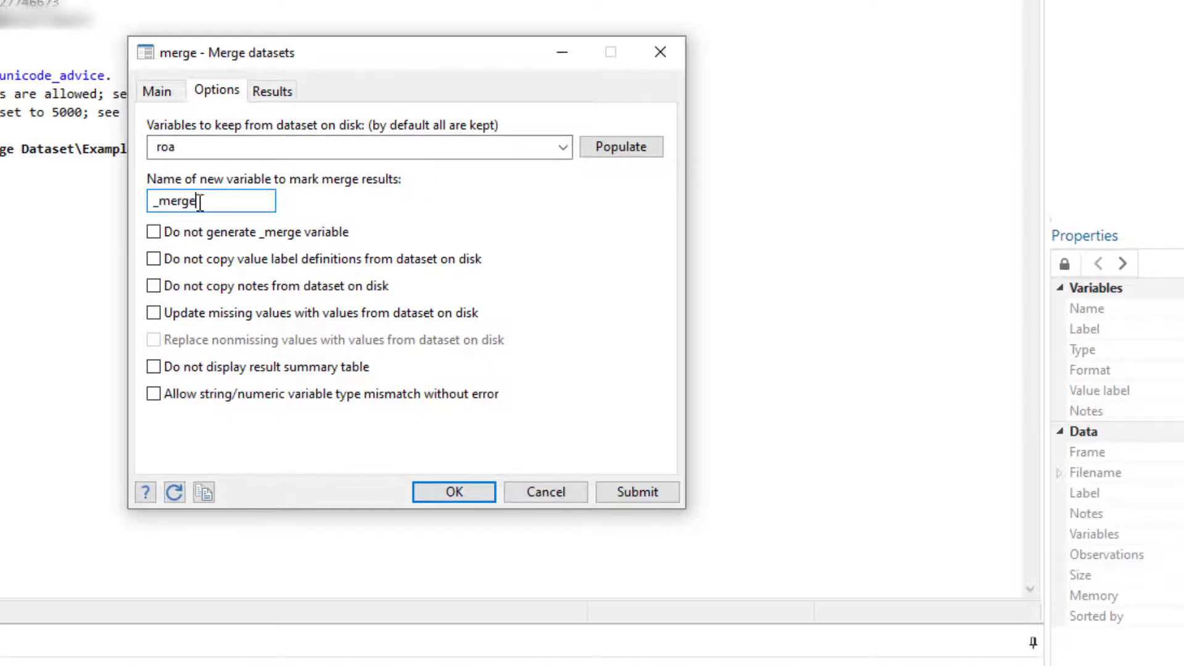
{"action": "key", "text": "BackSpace"}
{"action": "key", "text": "BackSpace"}
{"action": "key", "text": "BackSpace"}
{"action": "type", "text": "anothername"}
{"action": "left_click", "coordinate": [155, 236]}
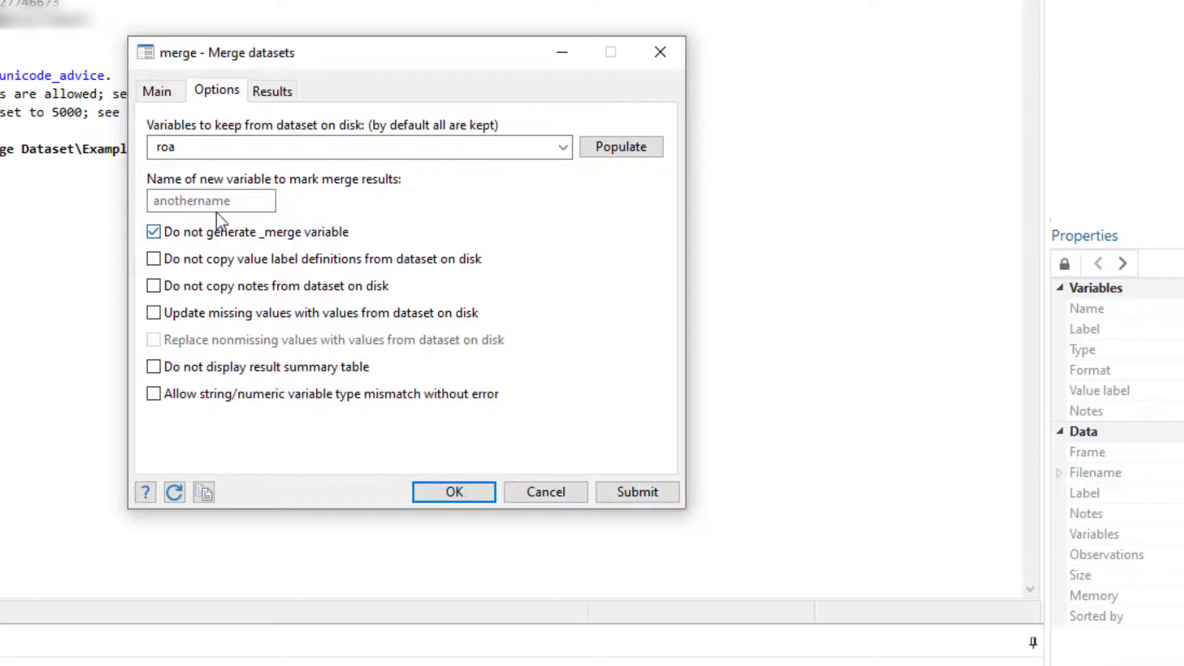
{"action": "left_click", "coordinate": [154, 233]}
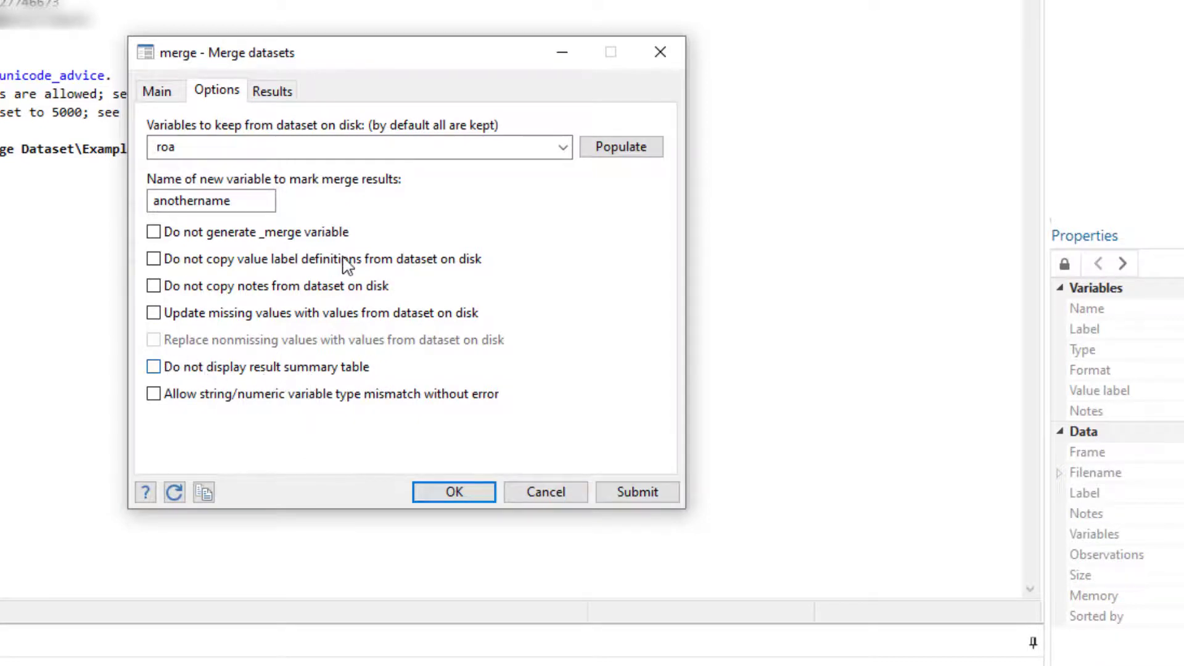
Leave the merge-result keep options unchanged and run the 1:1 merge
{"action": "left_click", "coordinate": [281, 93]}
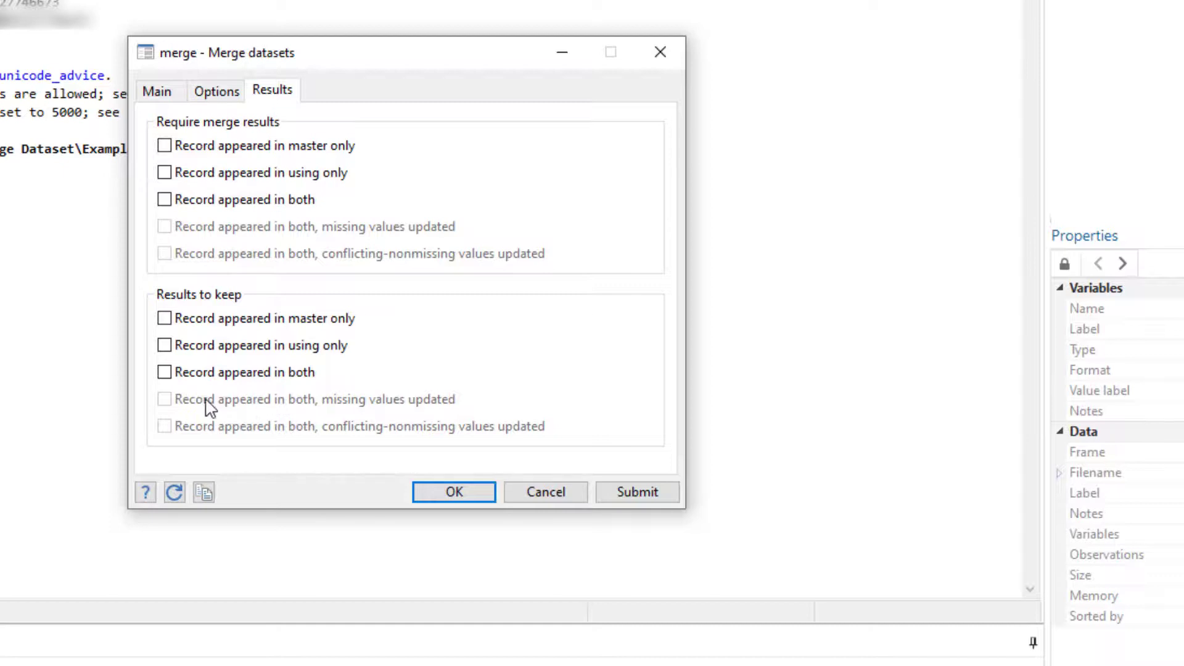
{"action": "left_click", "coordinate": [165, 372]}
{"action": "left_click", "coordinate": [164, 372]}
{"action": "left_click", "coordinate": [160, 97]}
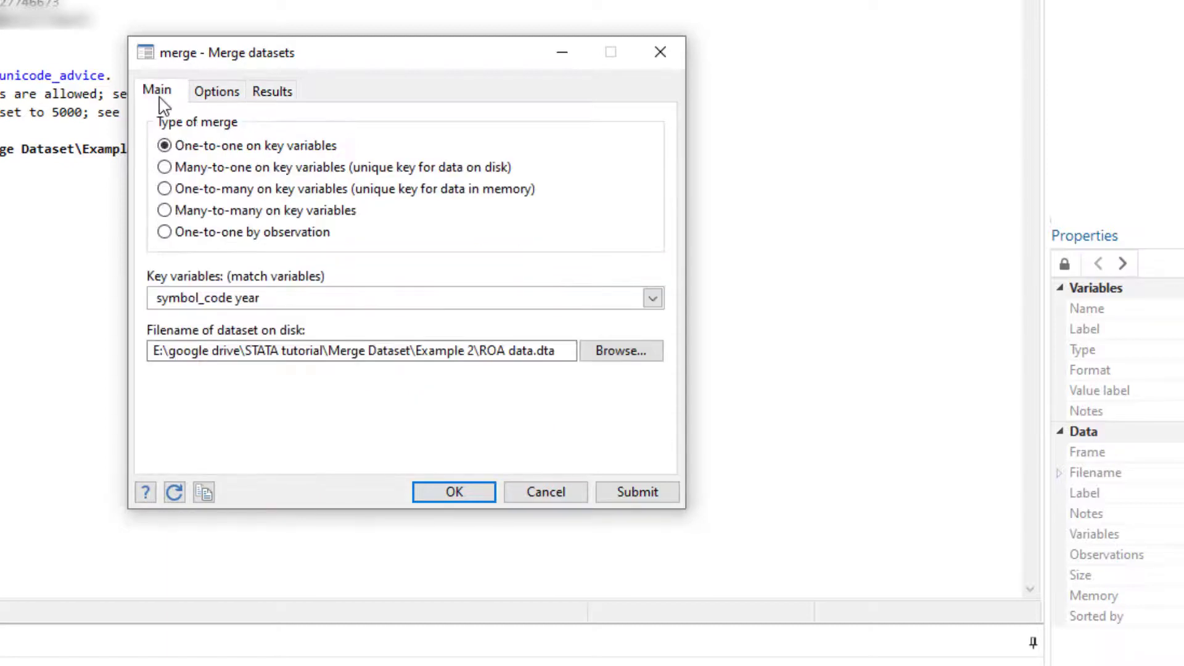
{"action": "left_click", "coordinate": [454, 493]}
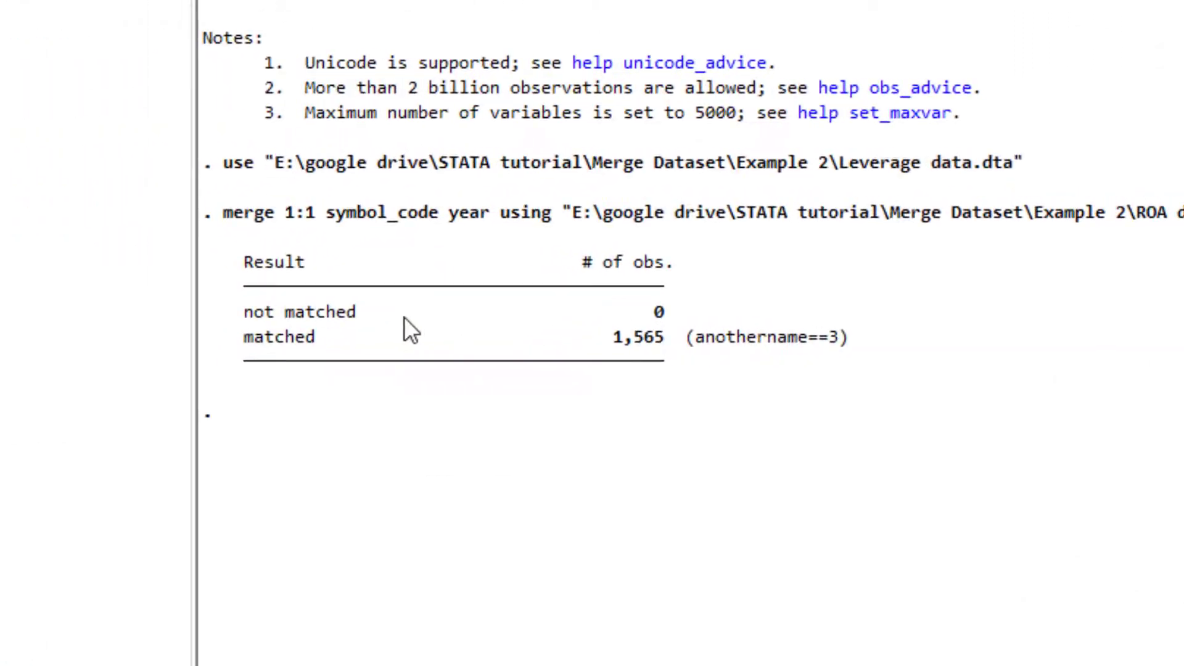
Highlight the 0 not-matched and 1,565 matched counts, then quit Stata without saving
{"action": "left_click_drag", "start_coordinate": [410, 315], "coordinate": [595, 317]}
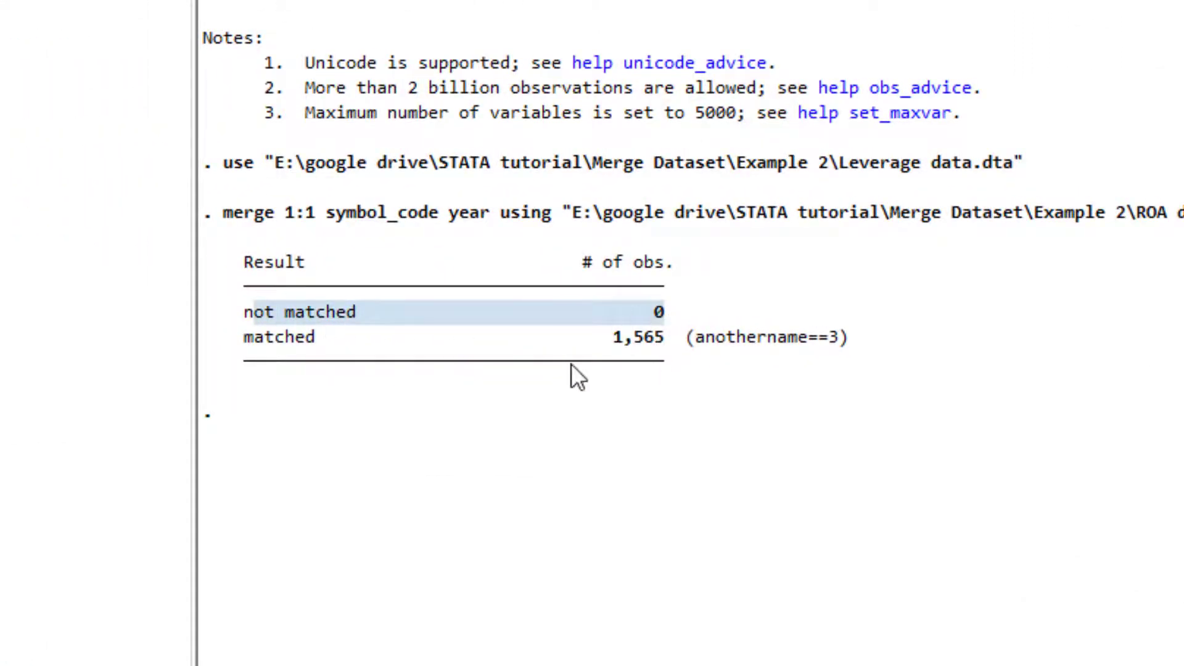
{"action": "left_click_drag", "start_coordinate": [244, 338], "coordinate": [315, 348]}
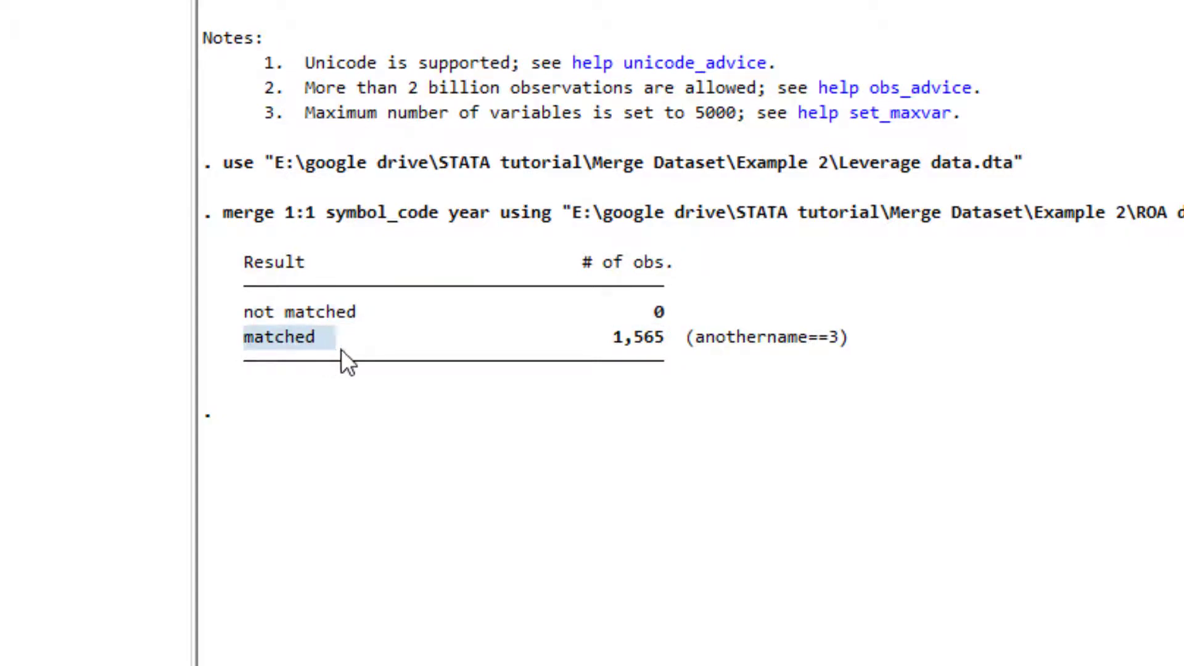
{"action": "left_click_drag", "start_coordinate": [614, 340], "coordinate": [647, 343]}
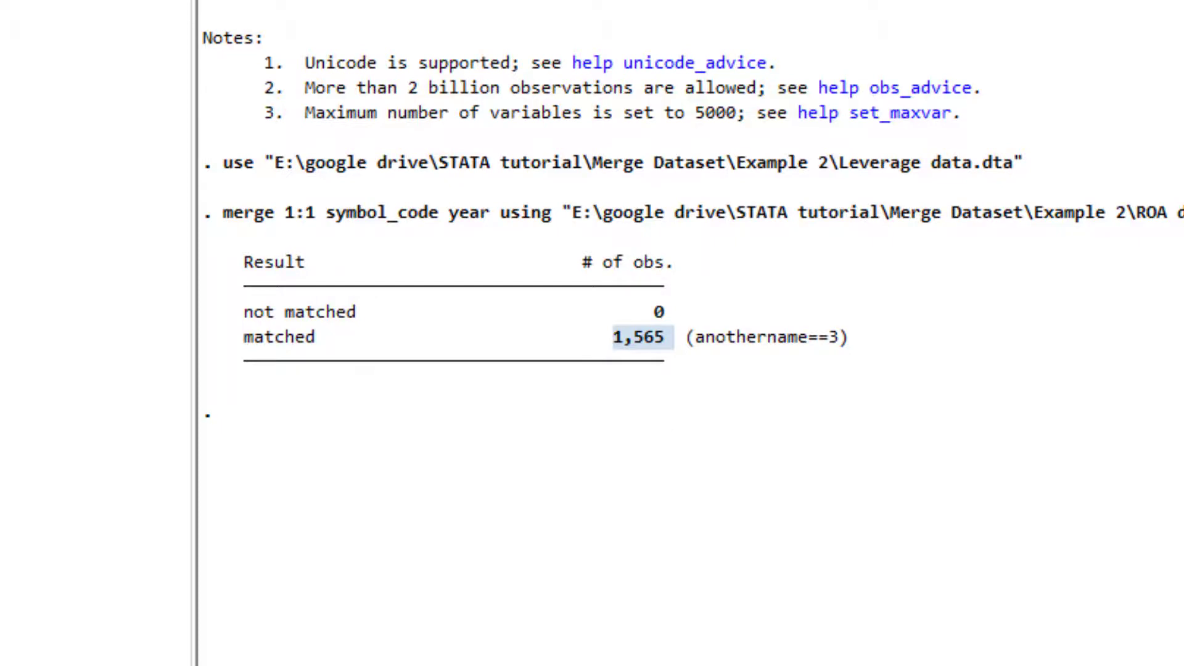
{"action": "key", "text": "alt+F4"}
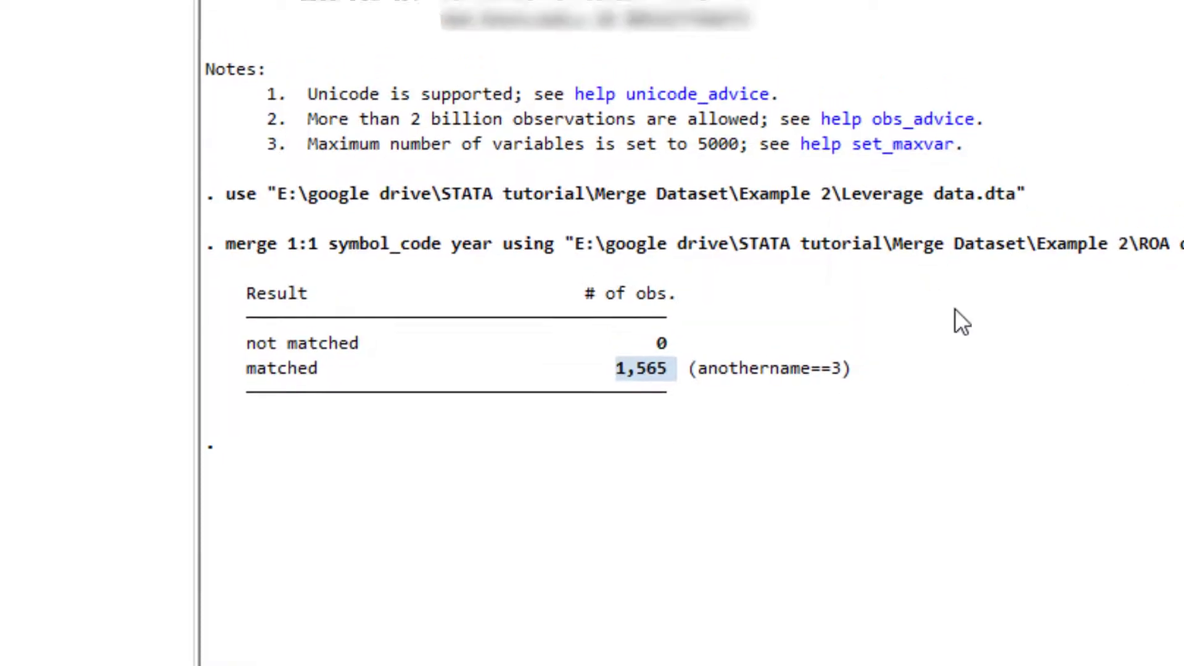
Go up to Merge Dataset, enter Example3, and open Monthly stock return.dta in Stata
{"action": "left_click", "coordinate": [542, 128]}
{"action": "left_click", "coordinate": [677, 294]}
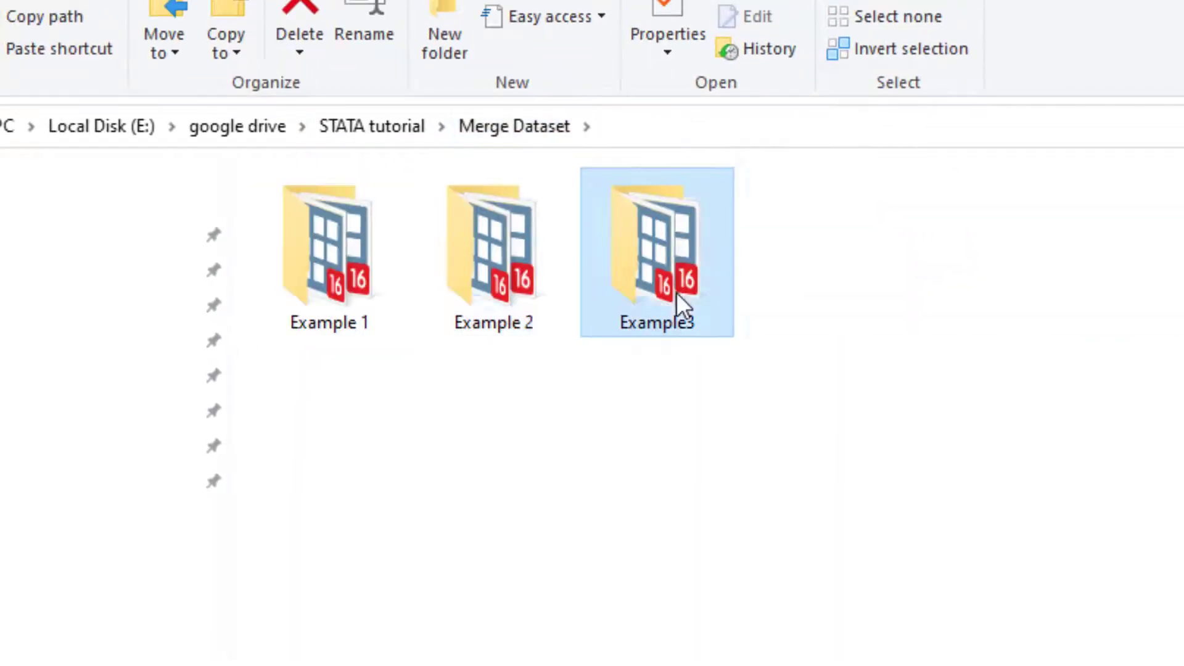
{"action": "double_click", "coordinate": [677, 292]}
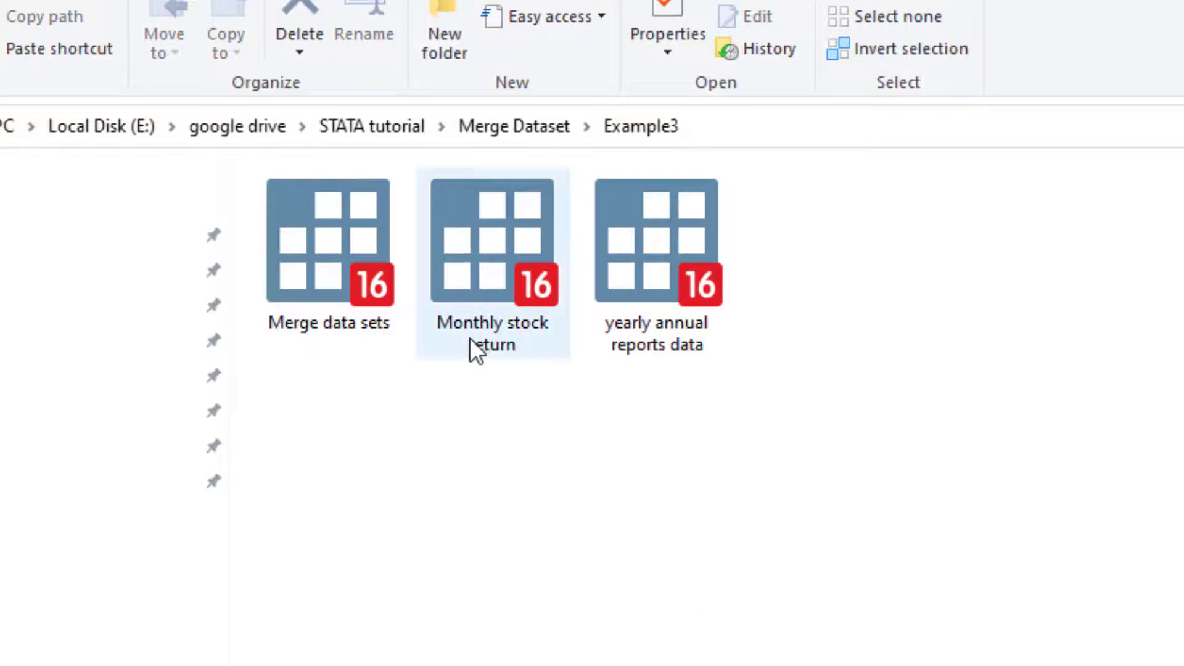
{"action": "left_click", "coordinate": [499, 349]}
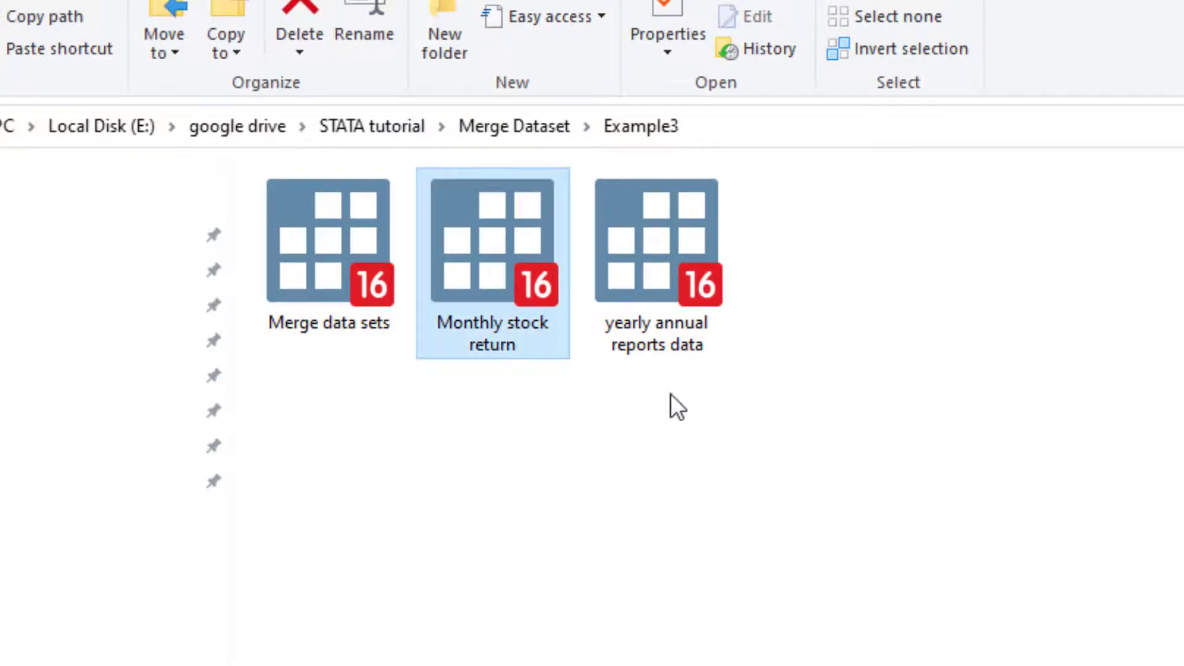
{"action": "left_click", "coordinate": [676, 347]}
{"action": "left_click", "coordinate": [516, 242]}
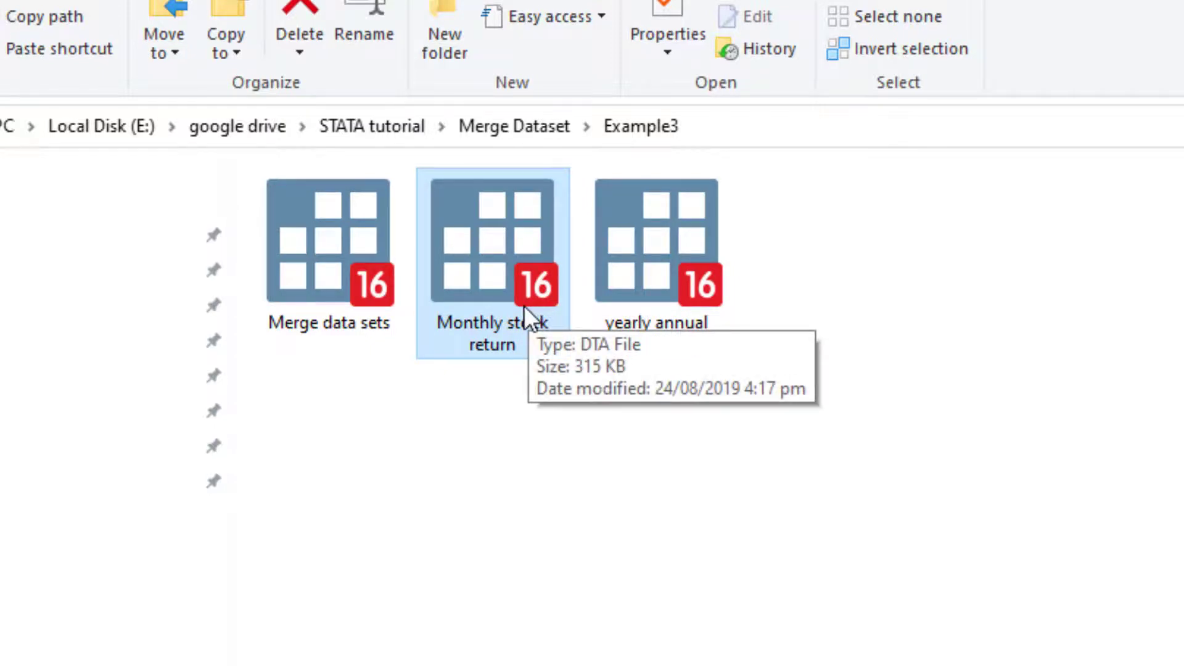
{"action": "left_click", "coordinate": [635, 331]}
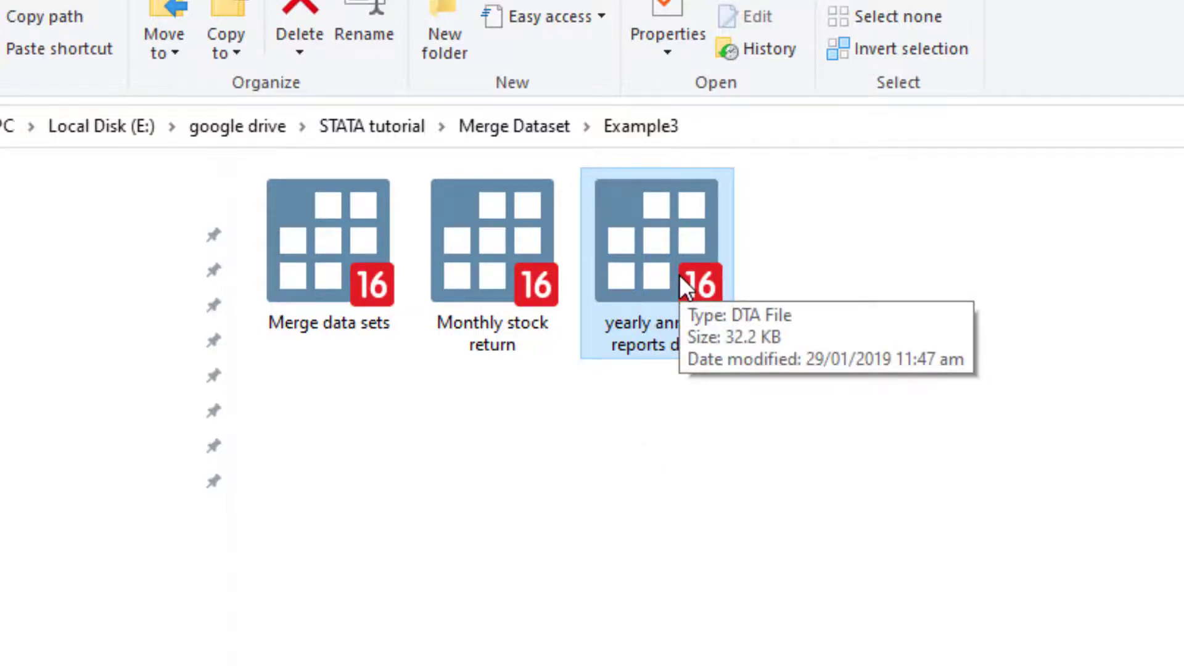
{"action": "double_click", "coordinate": [485, 337]}
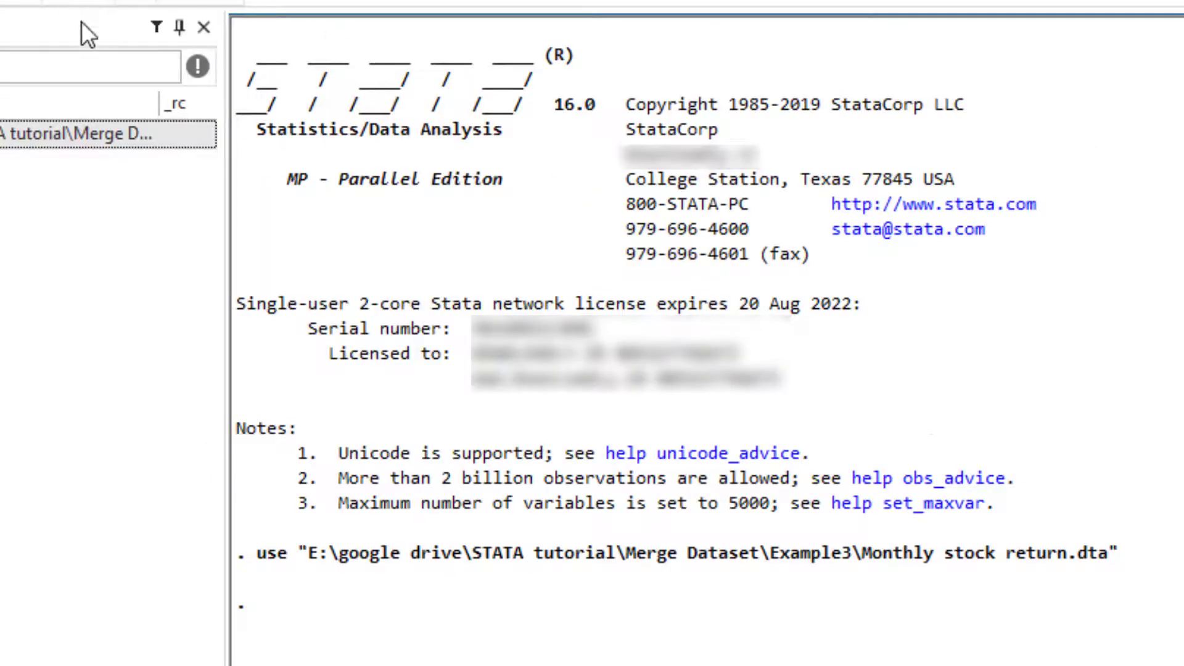
{"action": "left_click", "coordinate": [119, 11]}
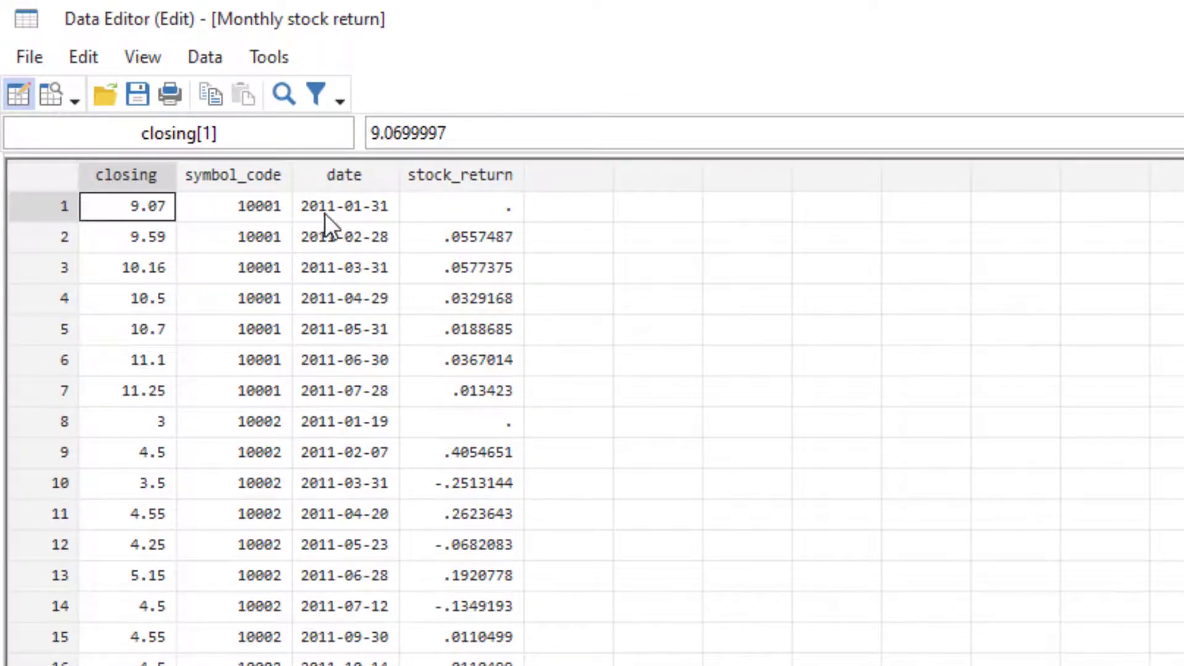
{"action": "left_click_drag", "start_coordinate": [348, 205], "coordinate": [358, 594]}
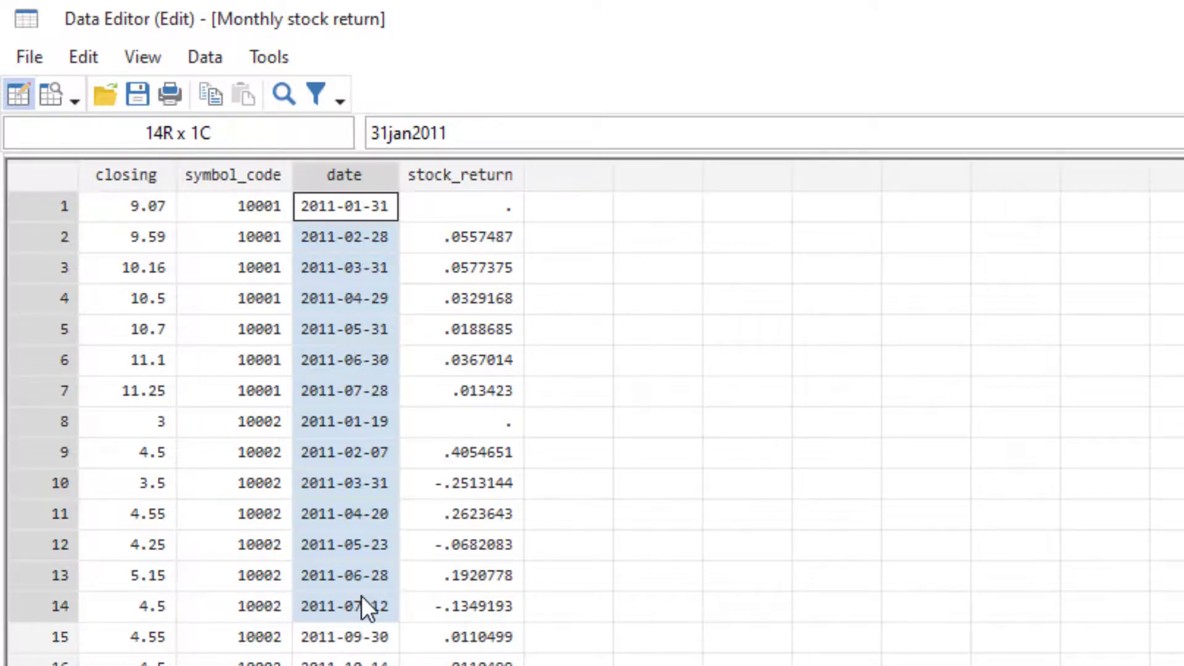
{"action": "left_click", "coordinate": [373, 206]}
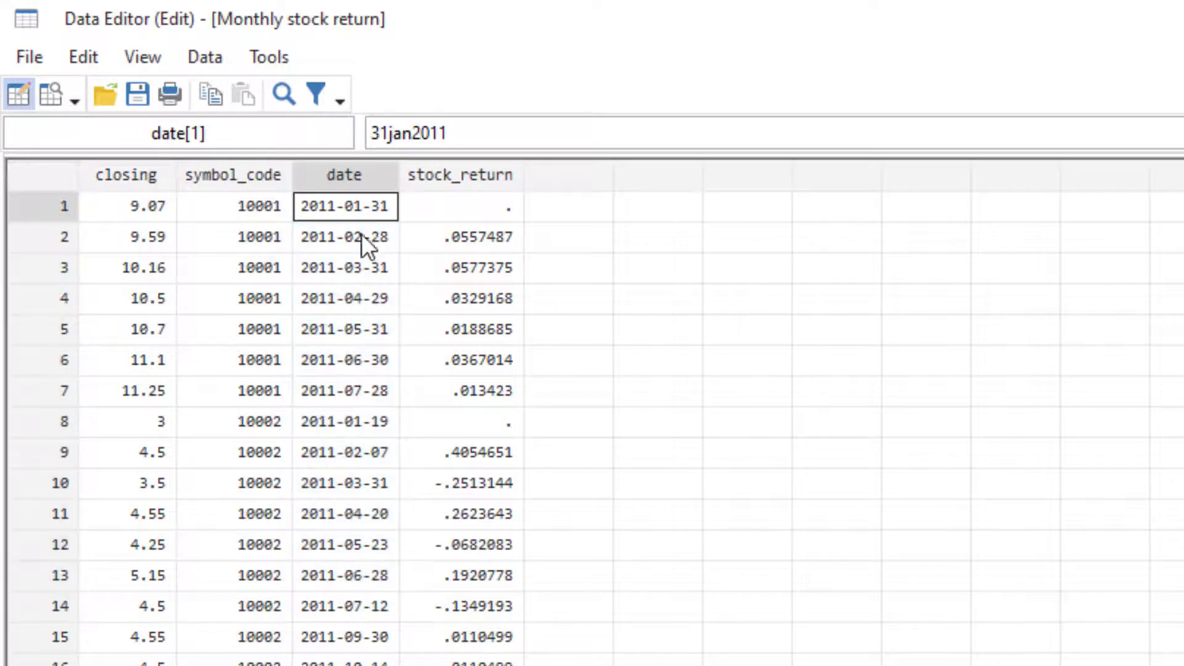
{"action": "left_click", "coordinate": [361, 236]}
{"action": "left_click", "coordinate": [350, 265]}
{"action": "left_click", "coordinate": [353, 300]}
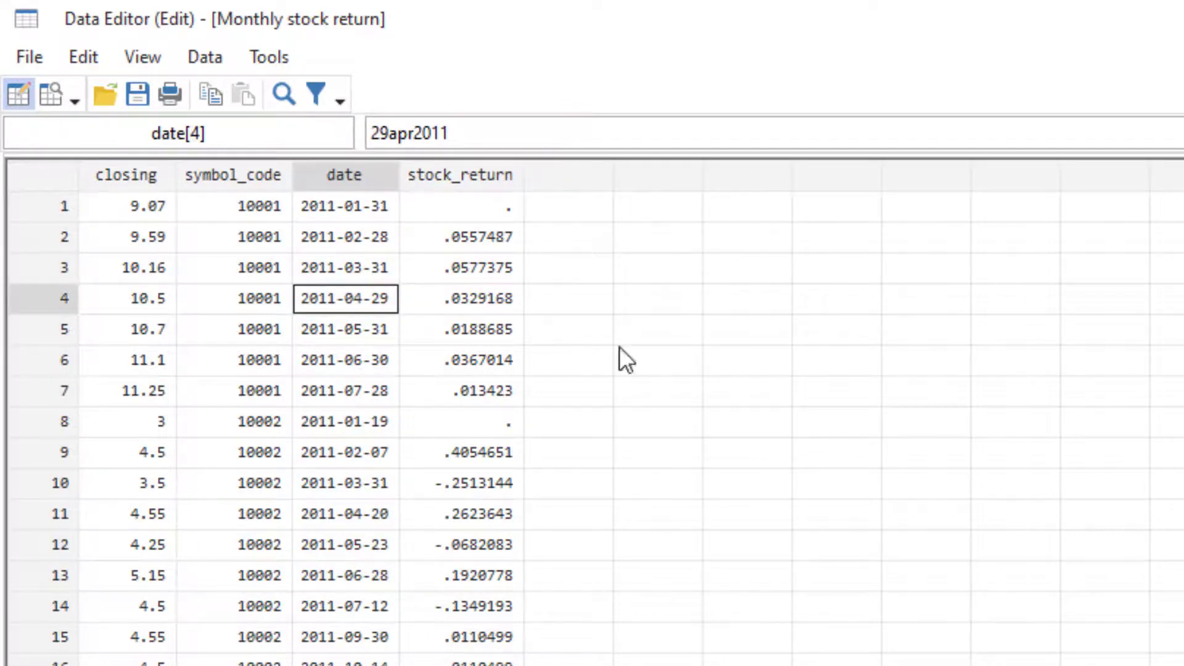
{"action": "key", "text": "alt+F4"}
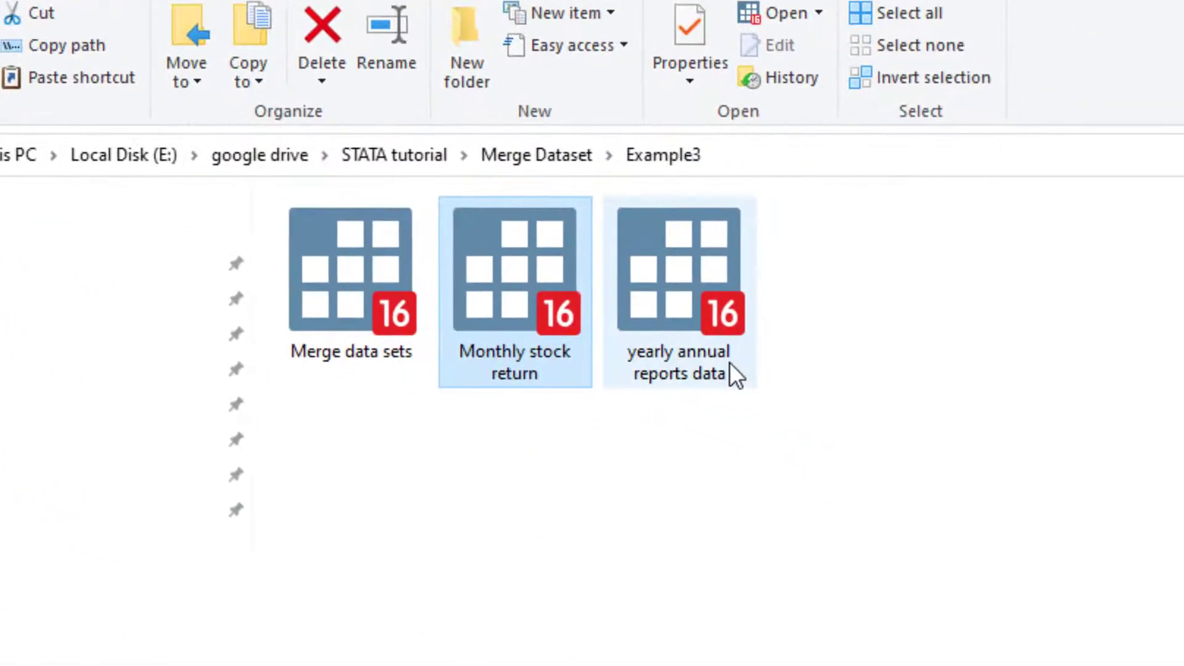
Select the yearly annual reports data file, then the Monthly stock return file, in Example3
{"action": "left_click", "coordinate": [730, 370]}
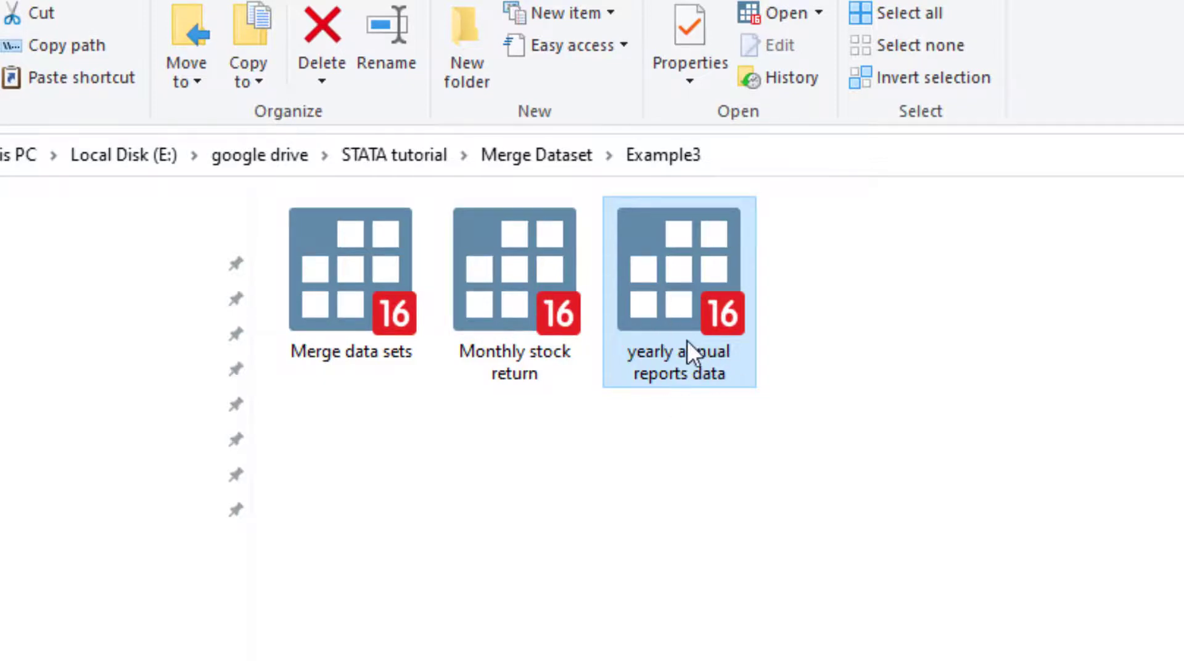
{"action": "left_click", "coordinate": [517, 302]}
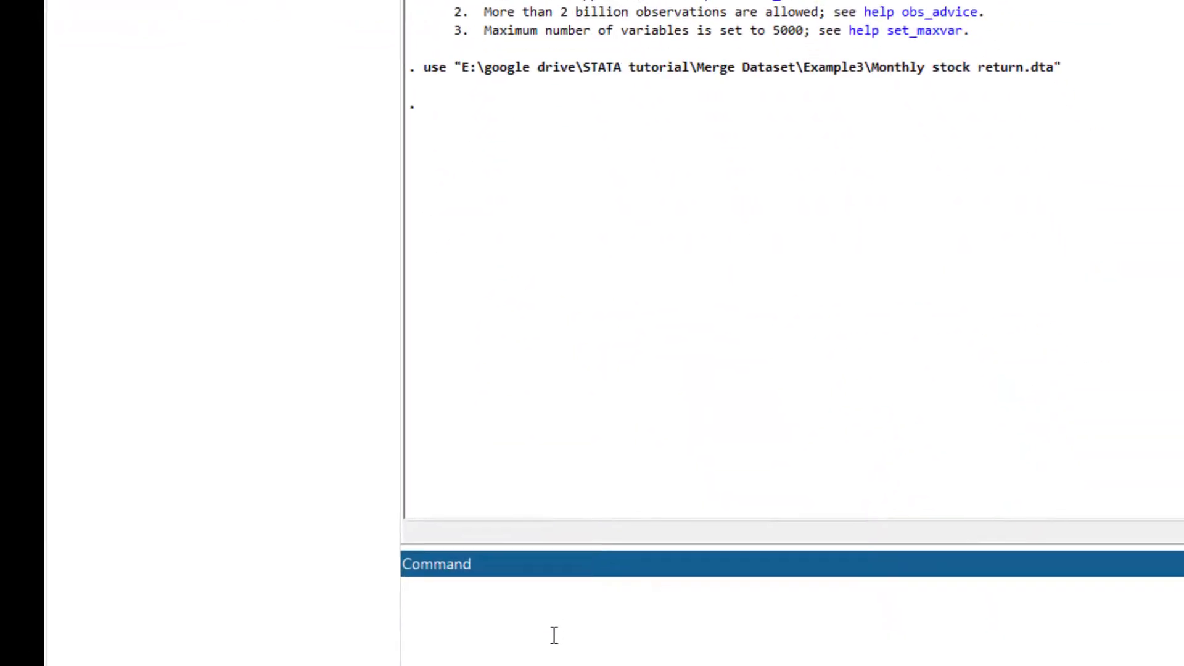
Create a year variable from date with gen year=year(date)
{"action": "type", "text": "gen year=year("}
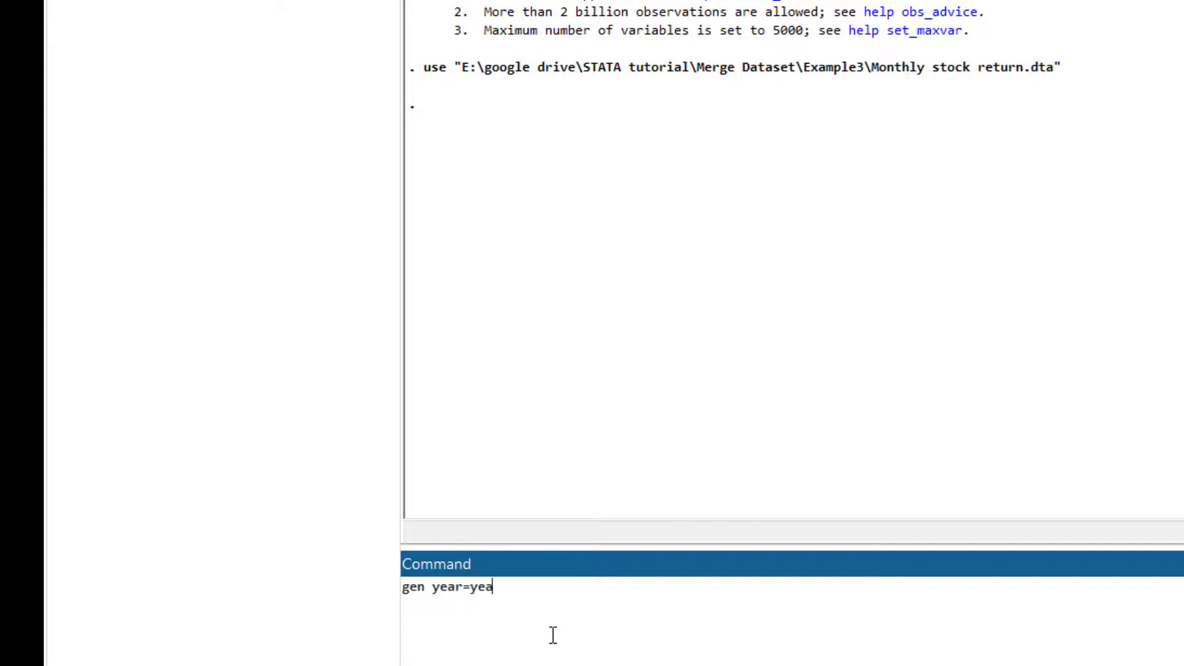
{"action": "type", "text": "date)"}
{"action": "key", "text": "Return"}
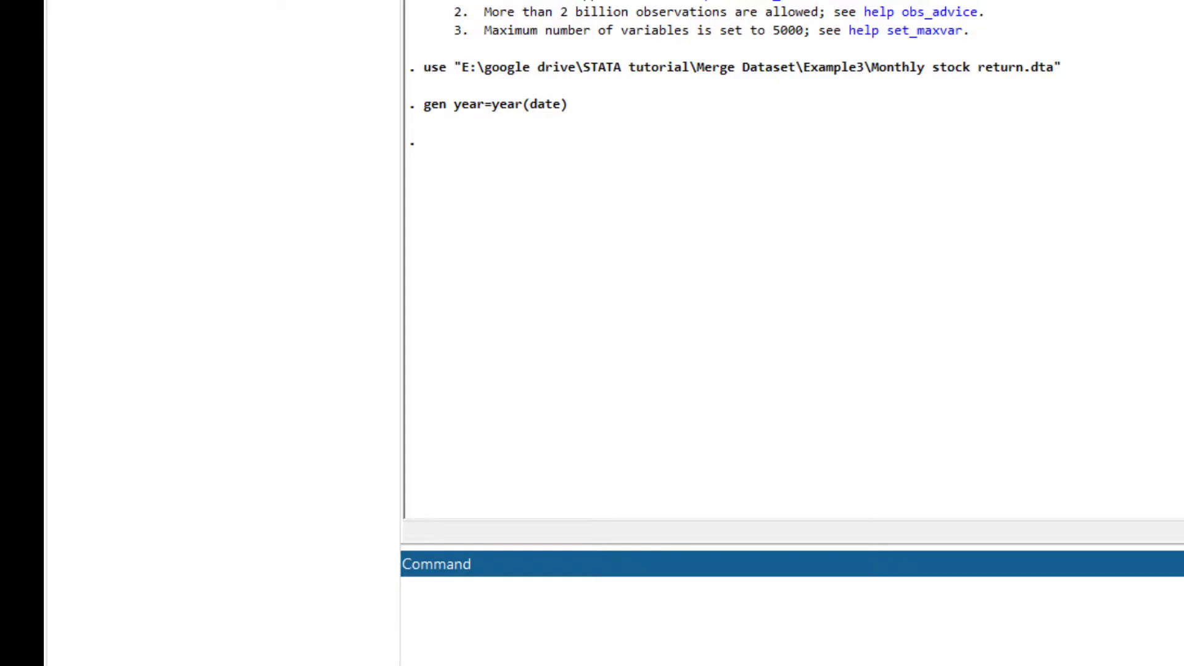
{"action": "left_click", "coordinate": [106, 43]}
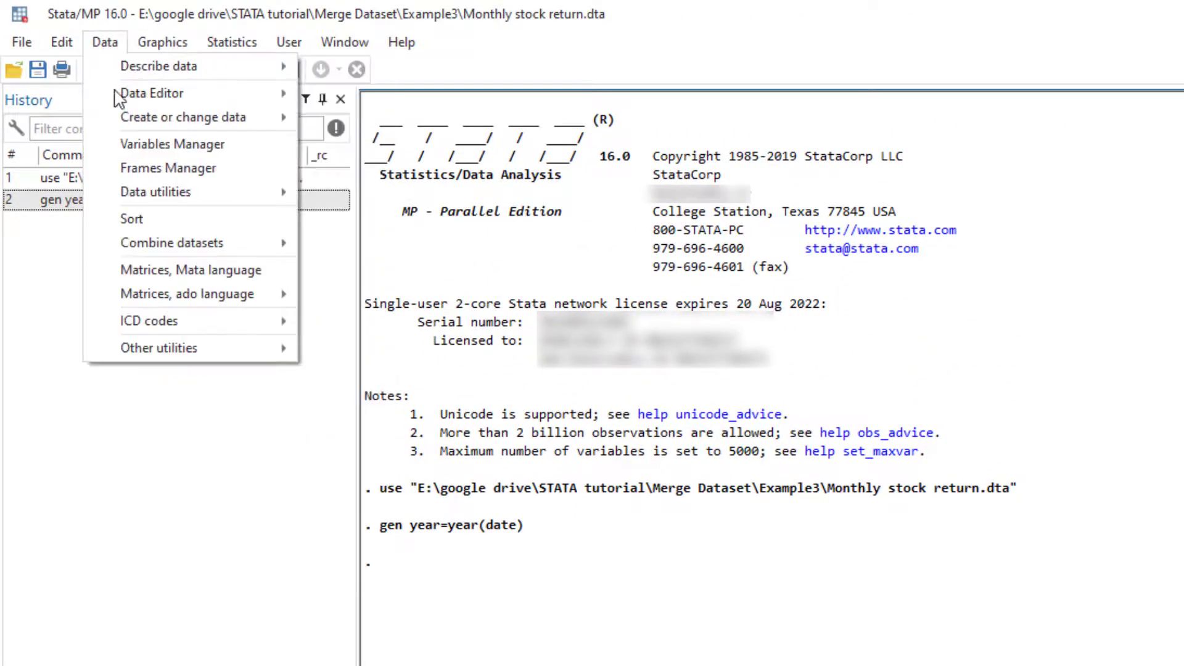
Start a many-to-one merge keyed on symbol_code and year
{"action": "mouse_move", "coordinate": [216, 246]}
{"action": "left_click", "coordinate": [358, 246]}
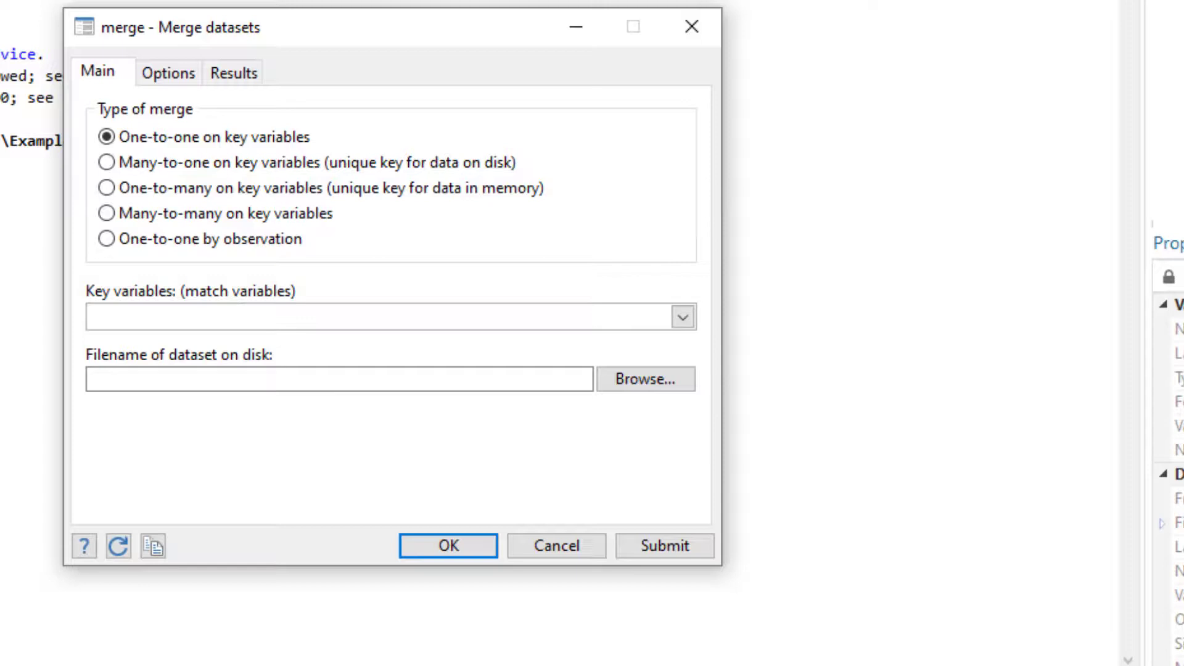
{"action": "left_click", "coordinate": [106, 164]}
{"action": "left_click", "coordinate": [683, 317]}
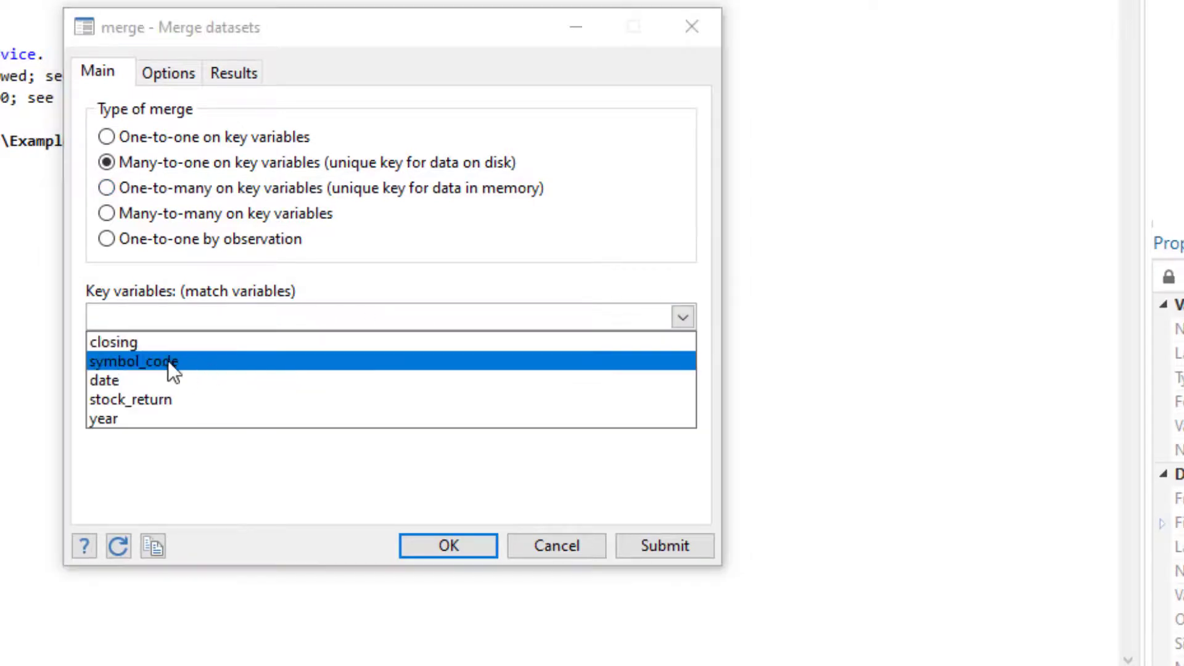
{"action": "left_click", "coordinate": [168, 361]}
{"action": "left_click", "coordinate": [165, 380]}
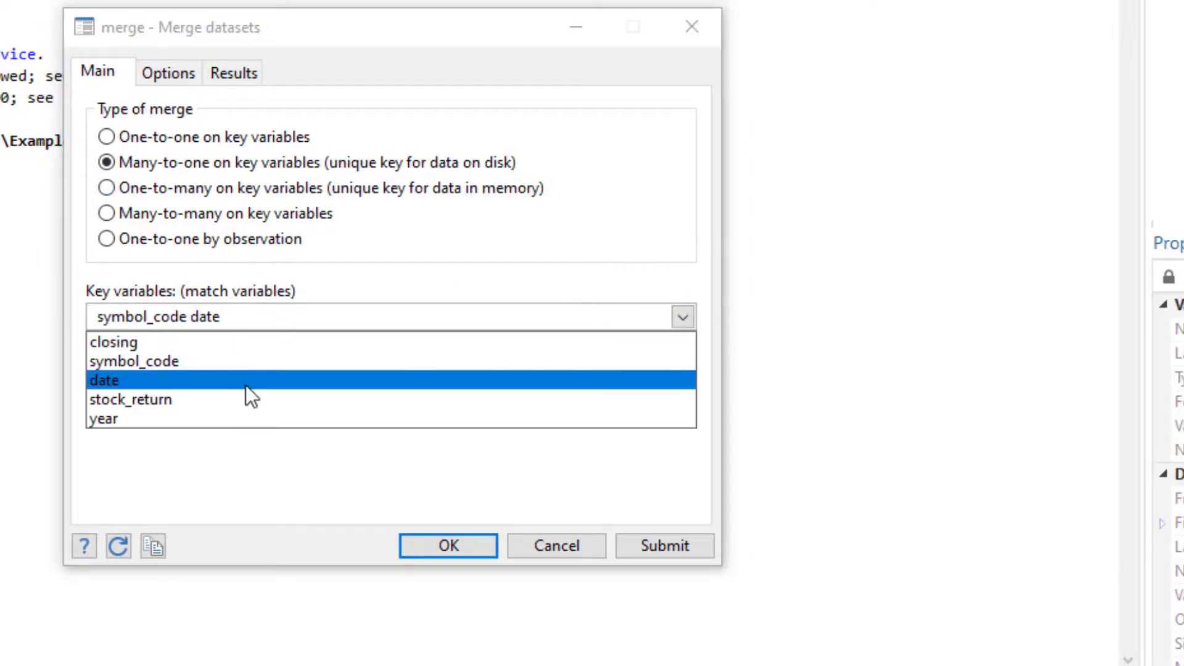
{"action": "left_click", "coordinate": [211, 319]}
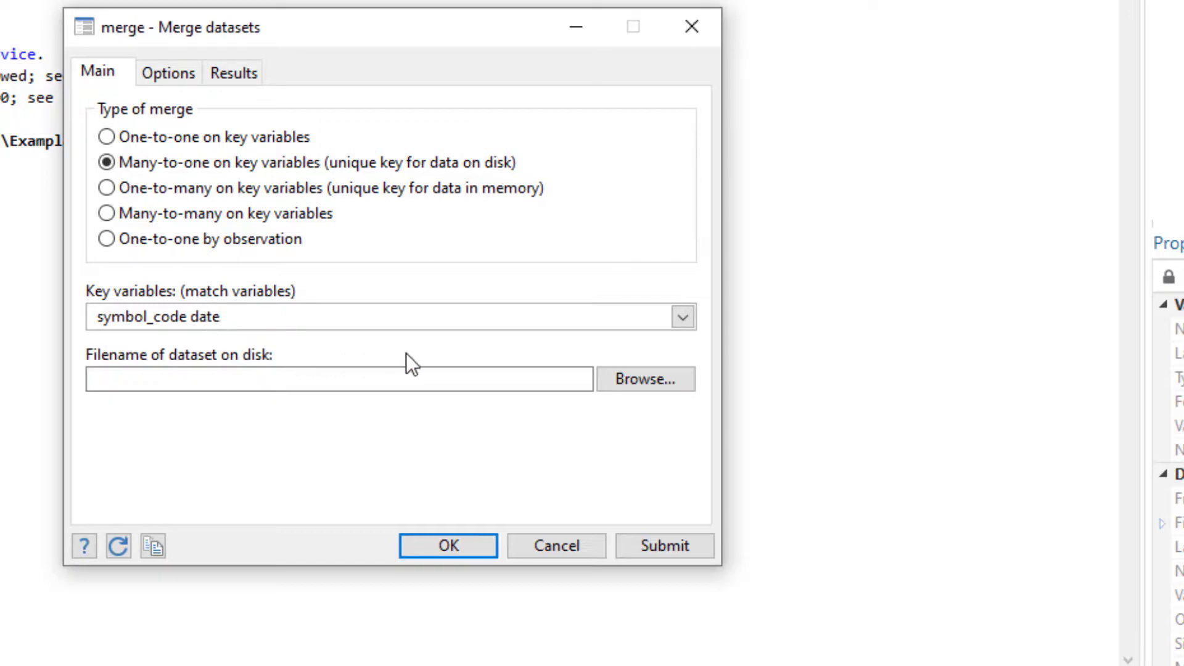
{"action": "key", "text": "BackSpace"}
{"action": "key", "text": "Delete"}
{"action": "key", "text": "BackSpace"}
{"action": "key", "text": "BackSpace"}
{"action": "left_click", "coordinate": [690, 316]}
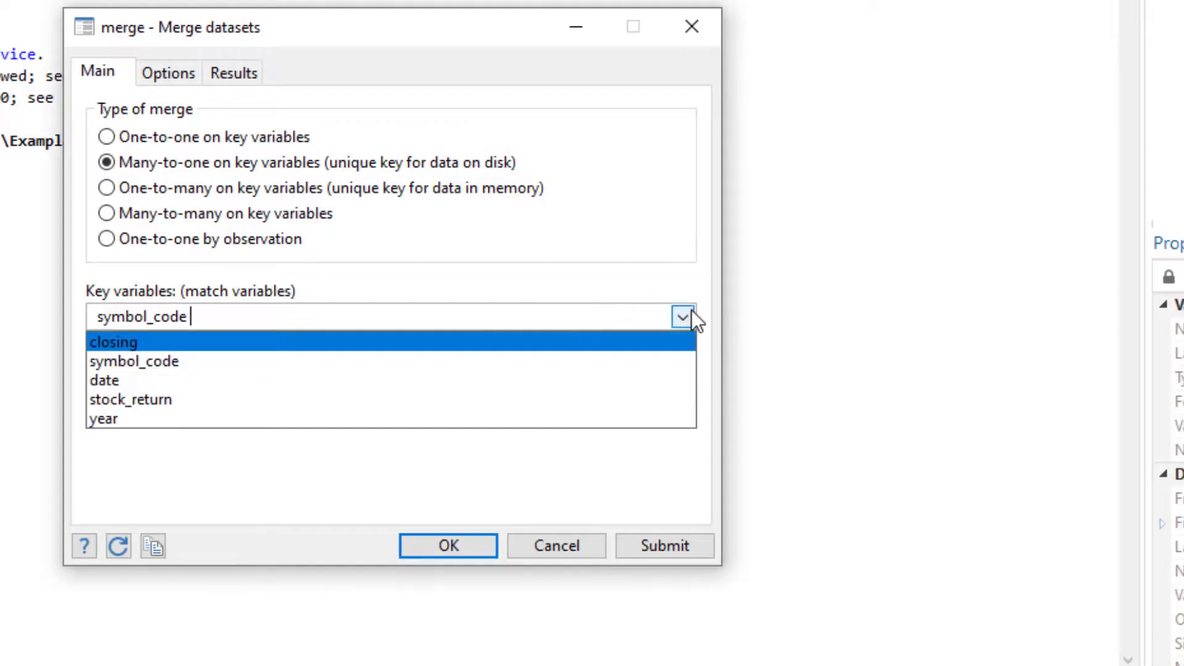
{"action": "left_click", "coordinate": [209, 419]}
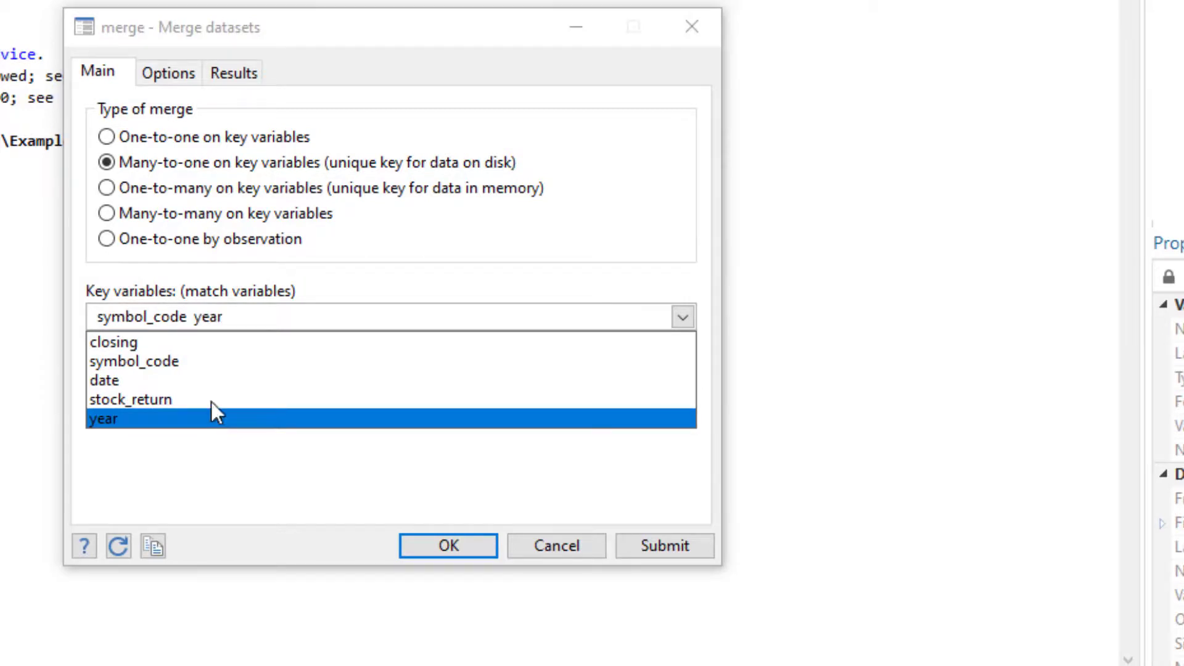
{"action": "left_click", "coordinate": [611, 375]}
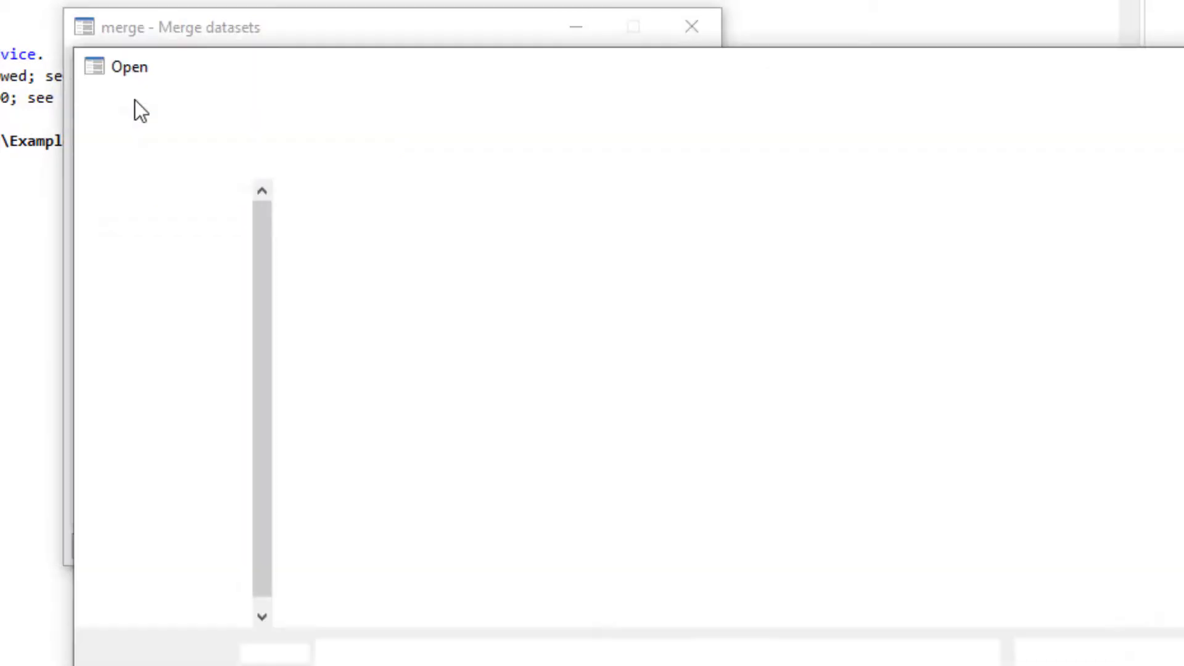
Use yearly annual reports data, keep only liquidity, and run the merge
{"action": "double_click", "coordinate": [513, 296]}
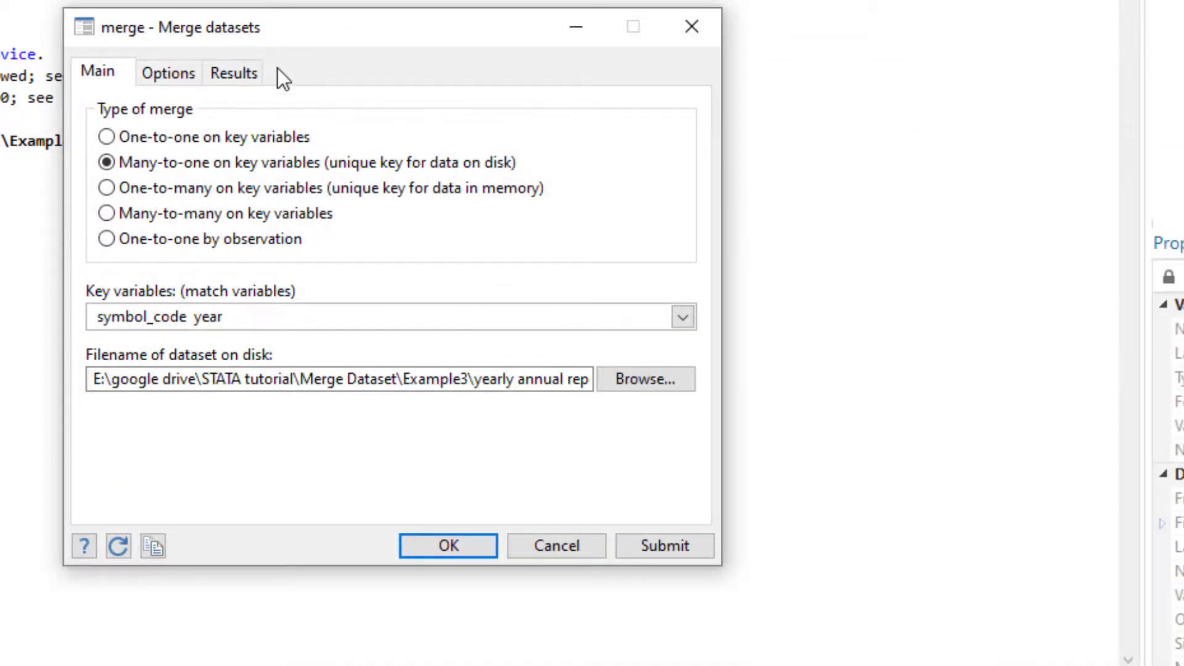
{"action": "left_click", "coordinate": [168, 72]}
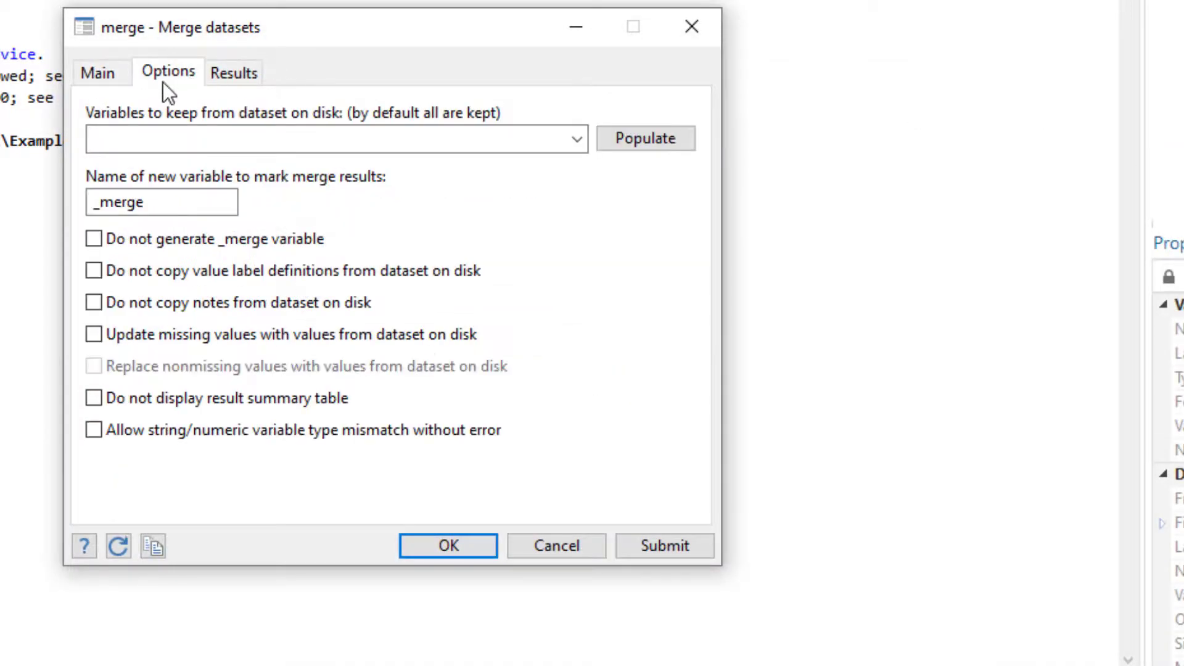
{"action": "left_click", "coordinate": [681, 137]}
{"action": "left_click", "coordinate": [577, 140]}
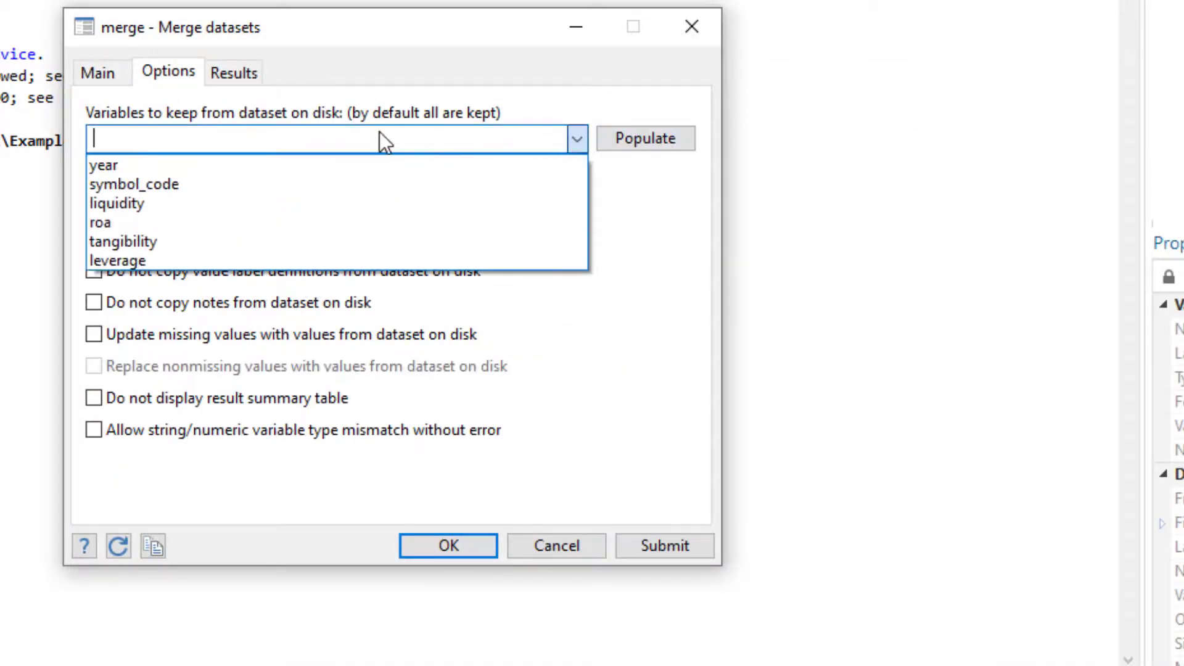
{"action": "left_click", "coordinate": [188, 203]}
{"action": "left_click", "coordinate": [105, 77]}
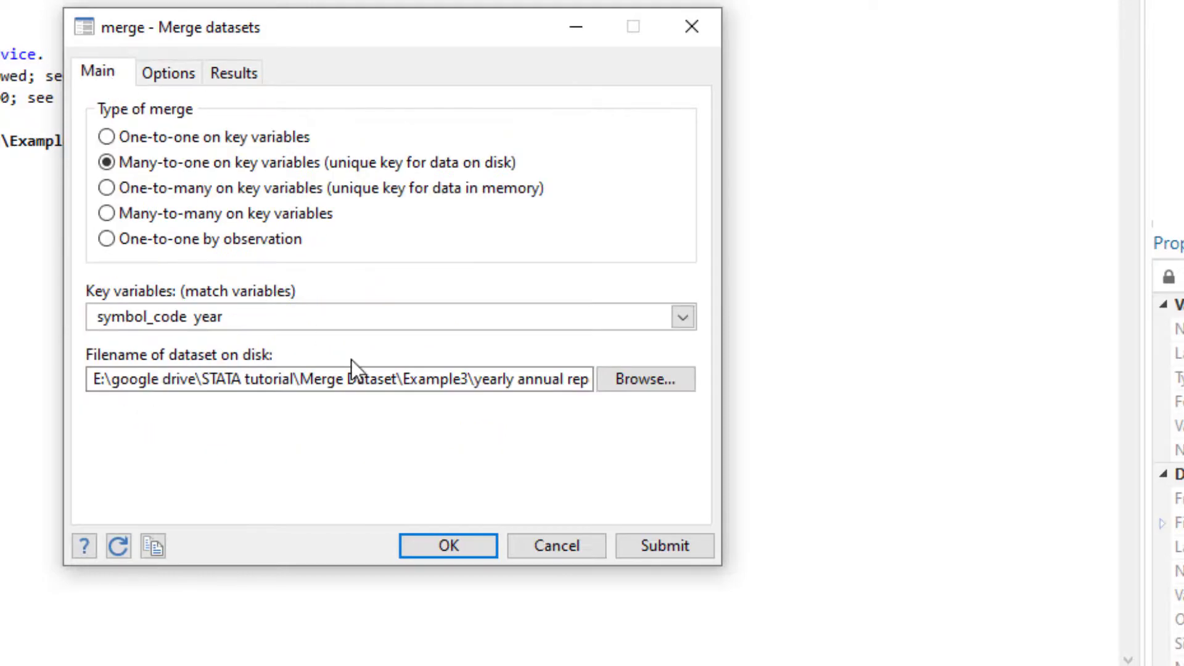
{"action": "left_click", "coordinate": [467, 543]}
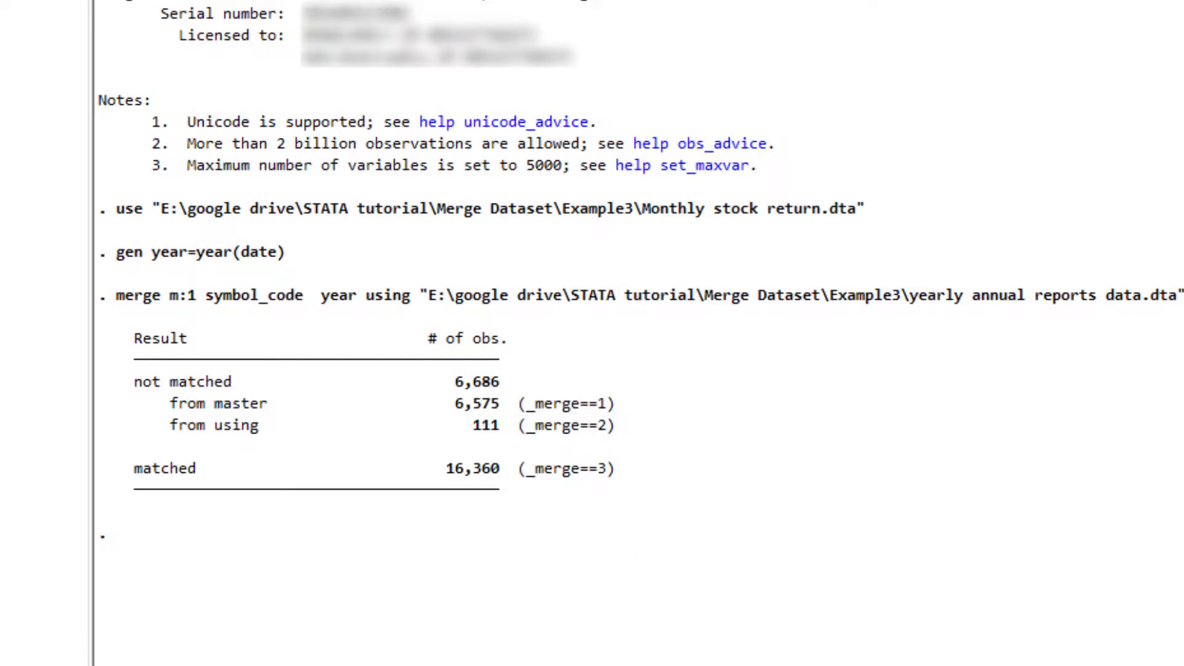
Quit Stata, choosing Don't save for the merged data
{"action": "key", "text": "alt+F4"}
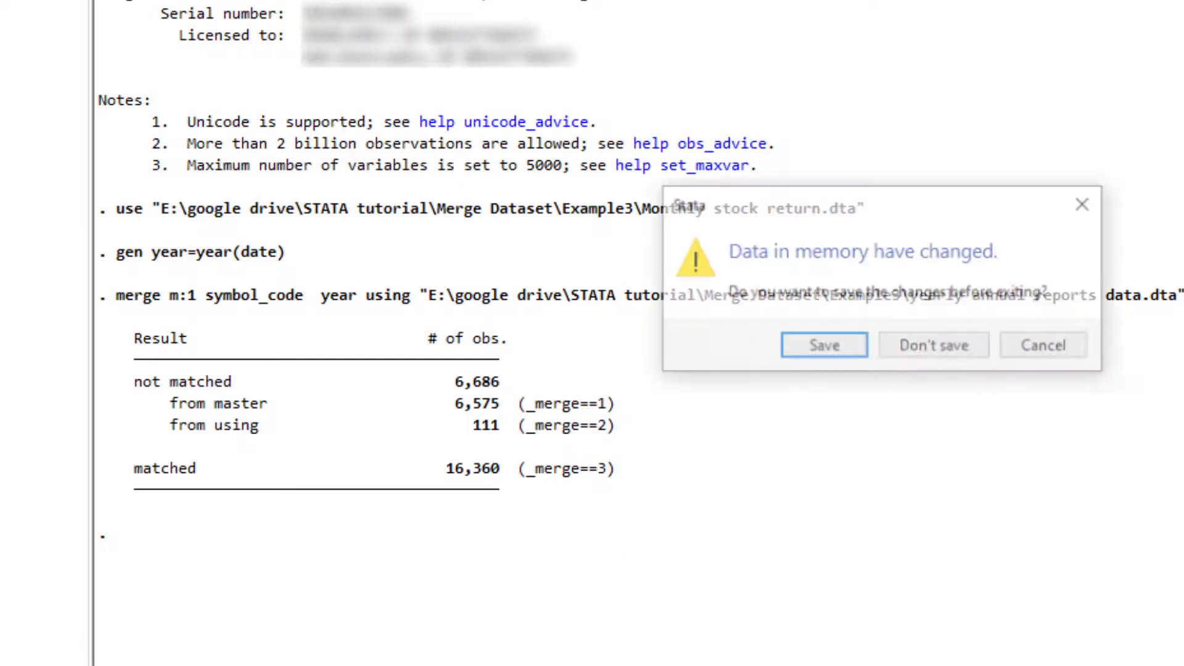
{"action": "left_click", "coordinate": [947, 345]}
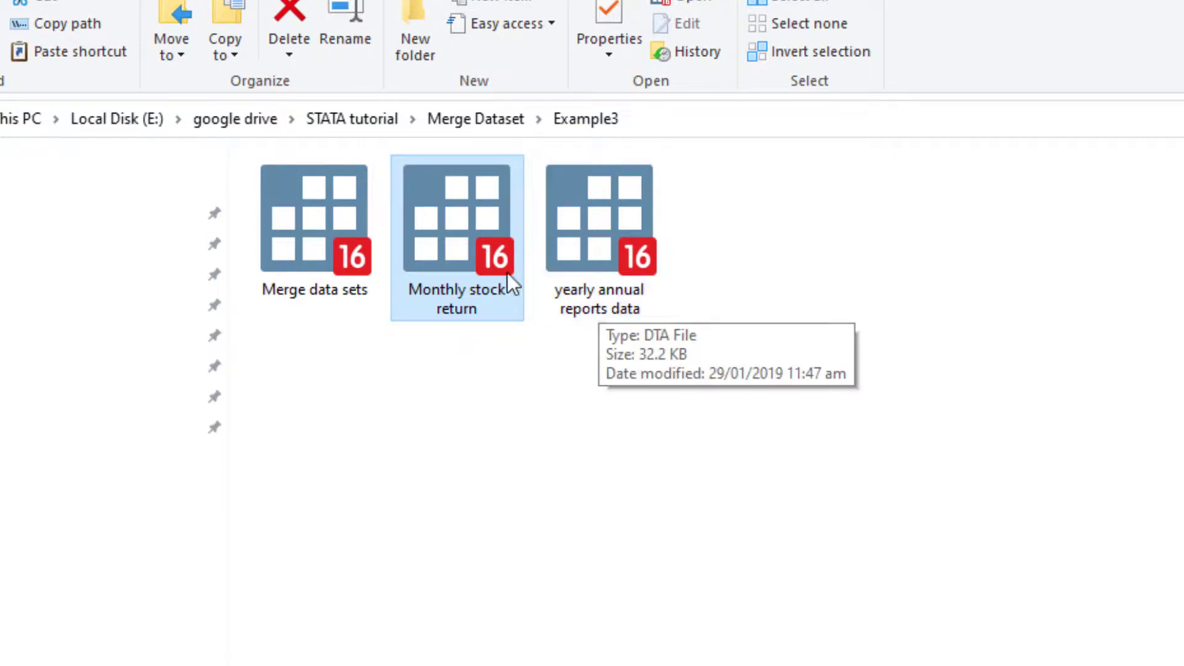
Open Monthly stock return.dta, run gen year=year(date), and overwrite the original file
{"action": "key", "text": "Return"}
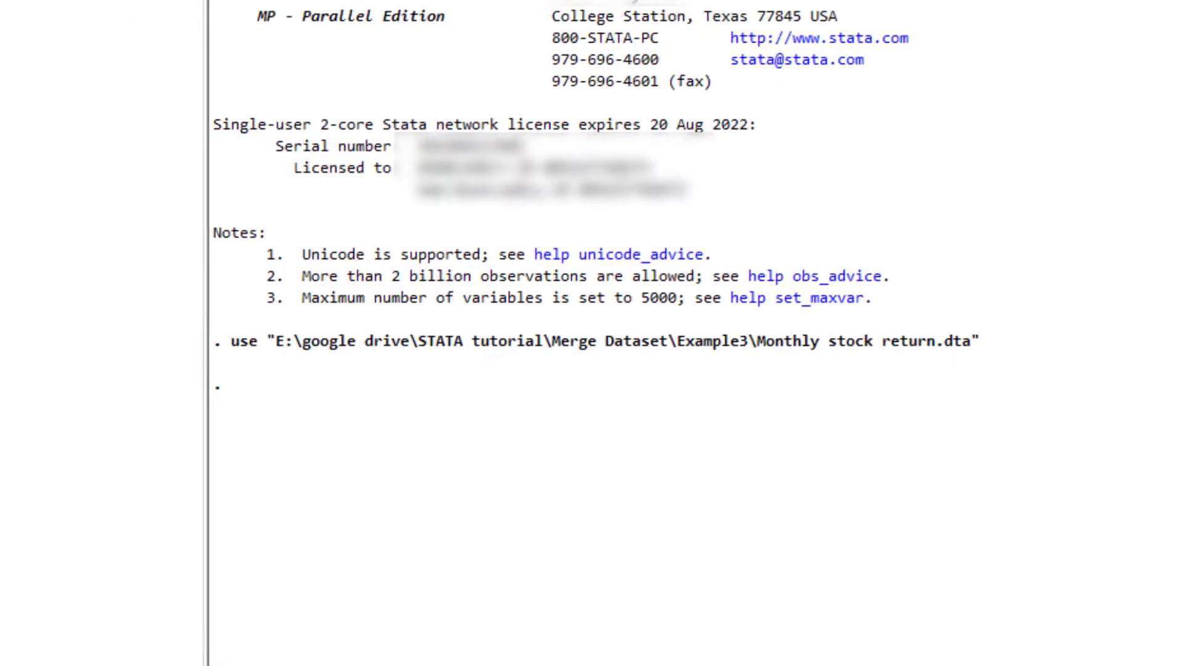
{"action": "type", "text": "gen"}
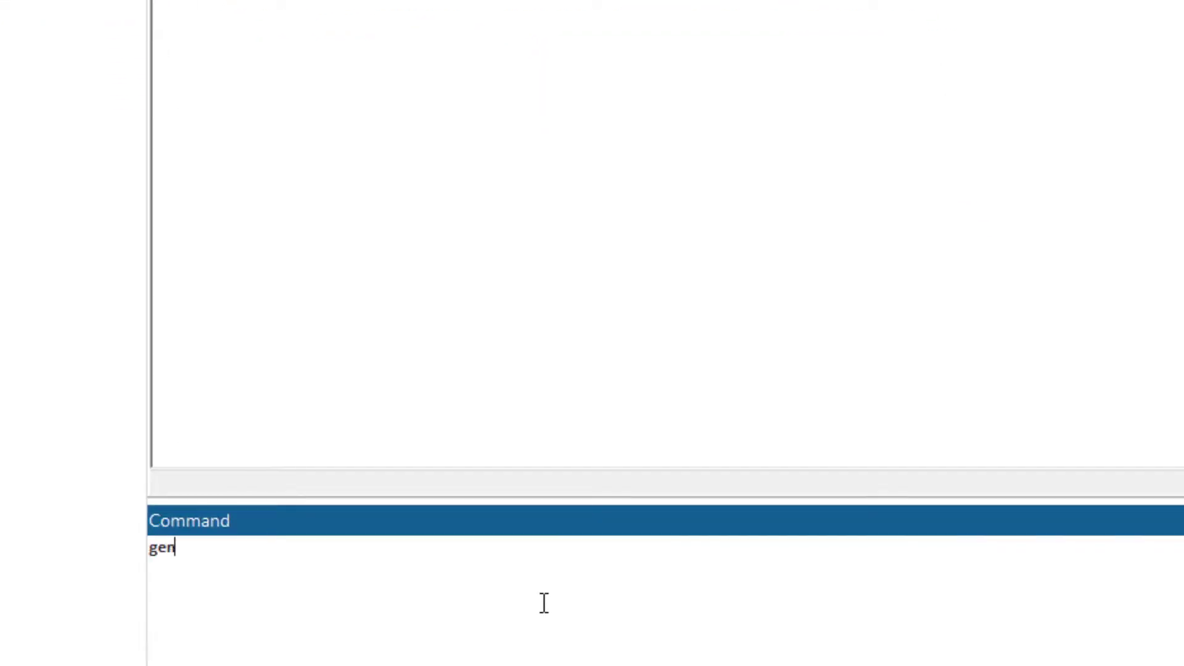
{"action": "type", "text": " year=year("}
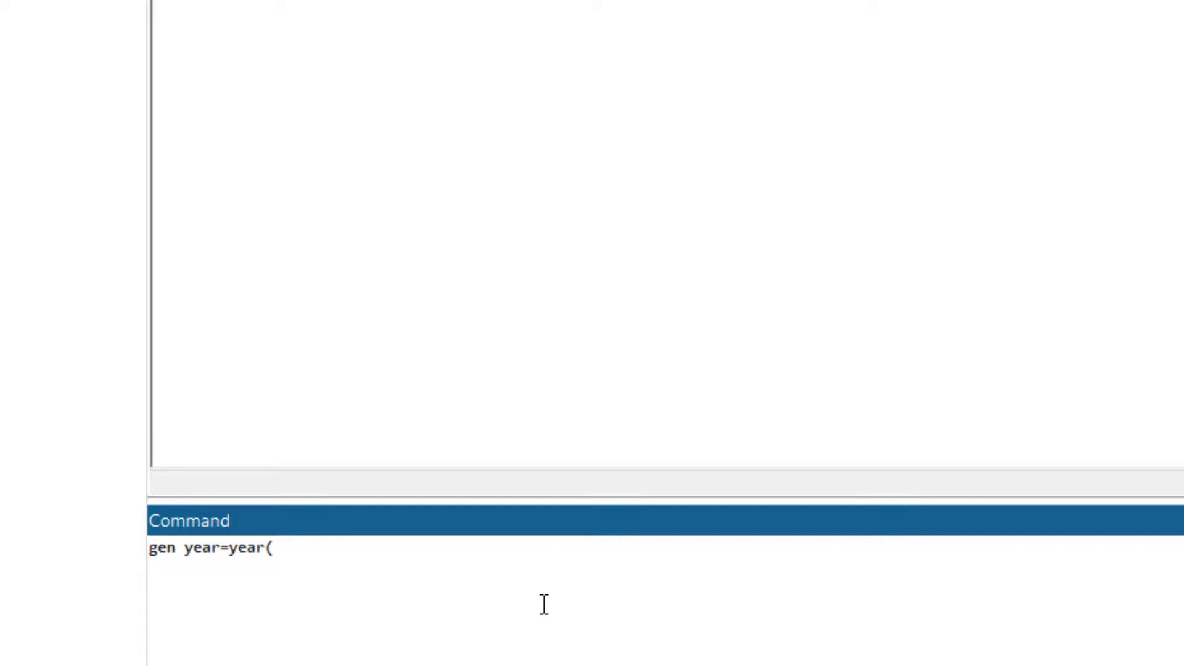
{"action": "type", "text": "date)"}
{"action": "key", "text": "Return"}
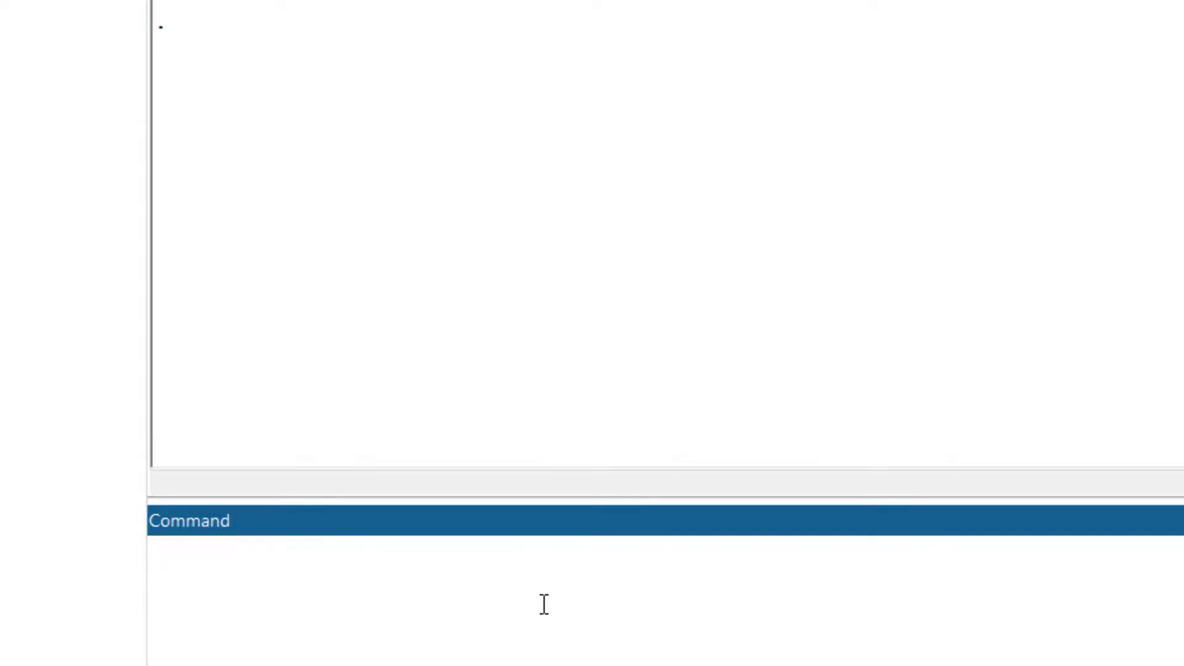
{"action": "key", "text": "ctrl+s"}
{"action": "left_click", "coordinate": [623, 359]}
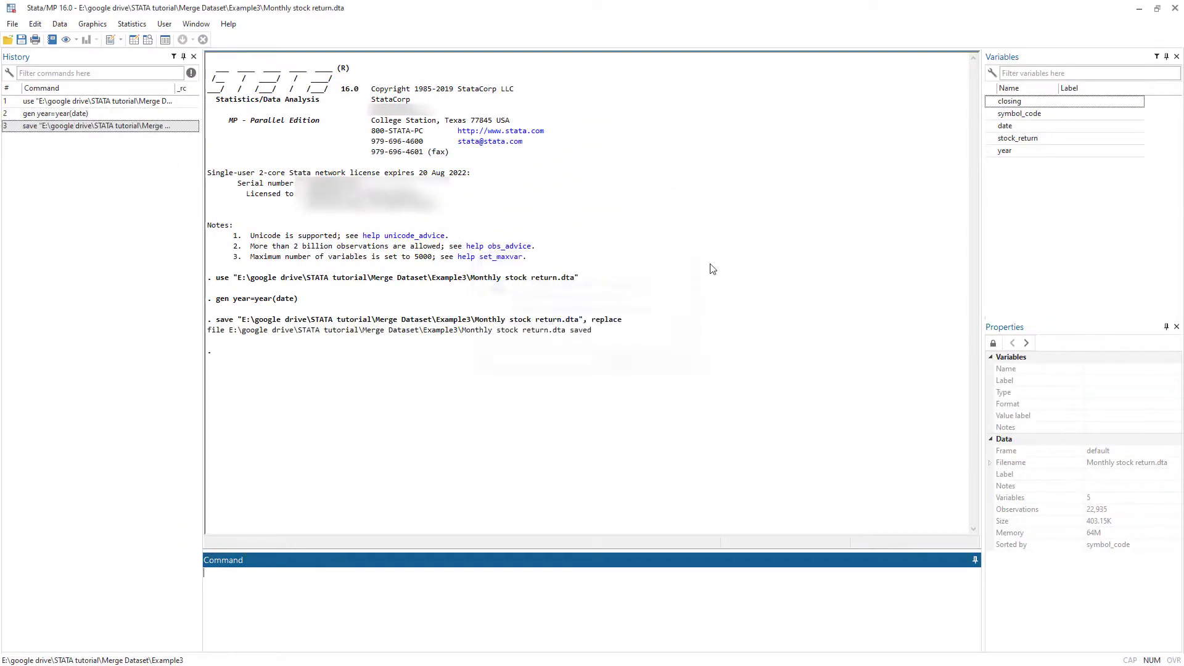
Close Stata and open yearly annual reports data.dta
{"action": "left_click", "coordinate": [1175, 8]}
{"action": "left_click", "coordinate": [429, 234]}
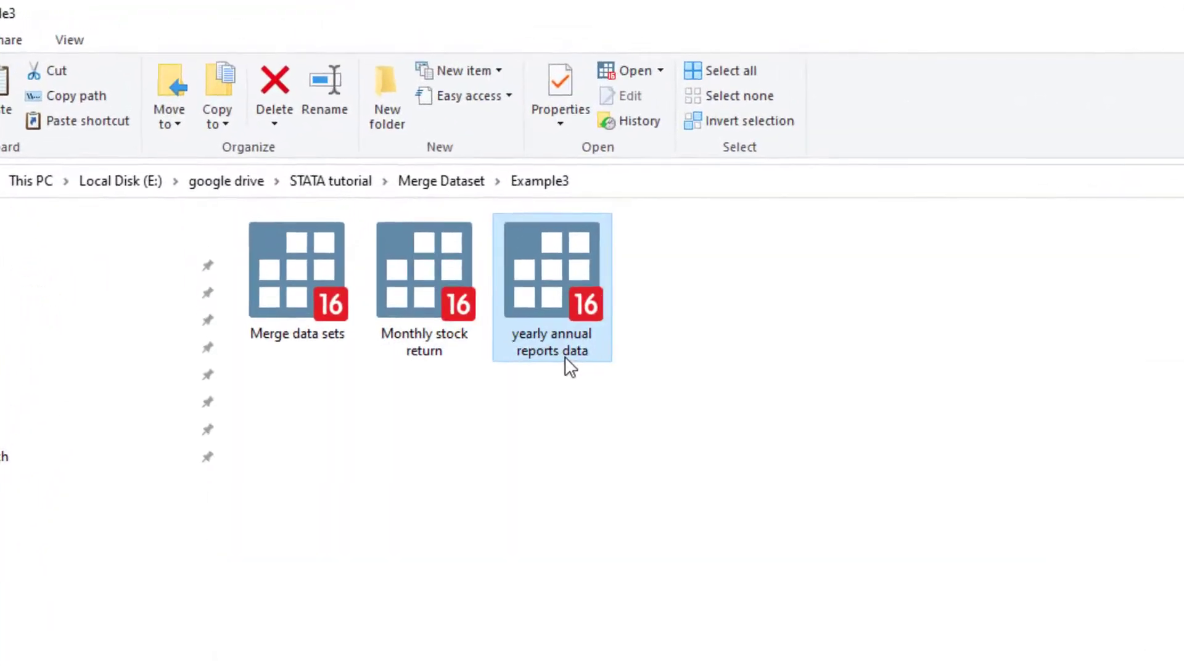
{"action": "double_click", "coordinate": [565, 354]}
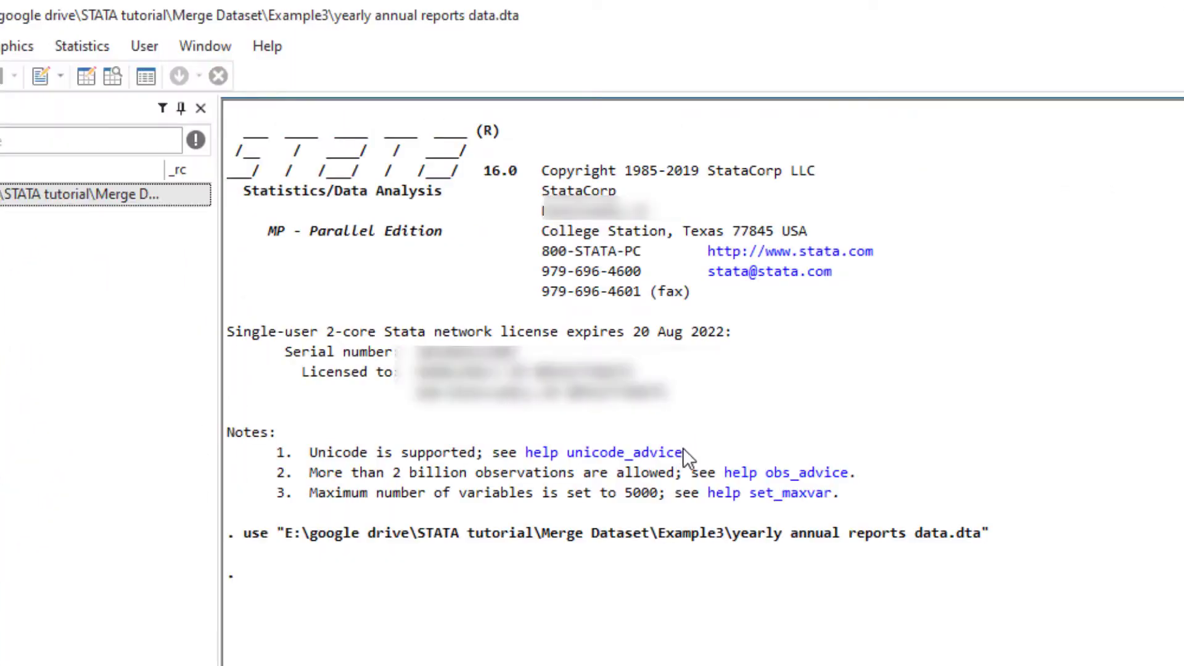
Merge Monthly stock return one-to-many on symbol_code and year (16,360 matched)
{"action": "left_click", "coordinate": [115, 45]}
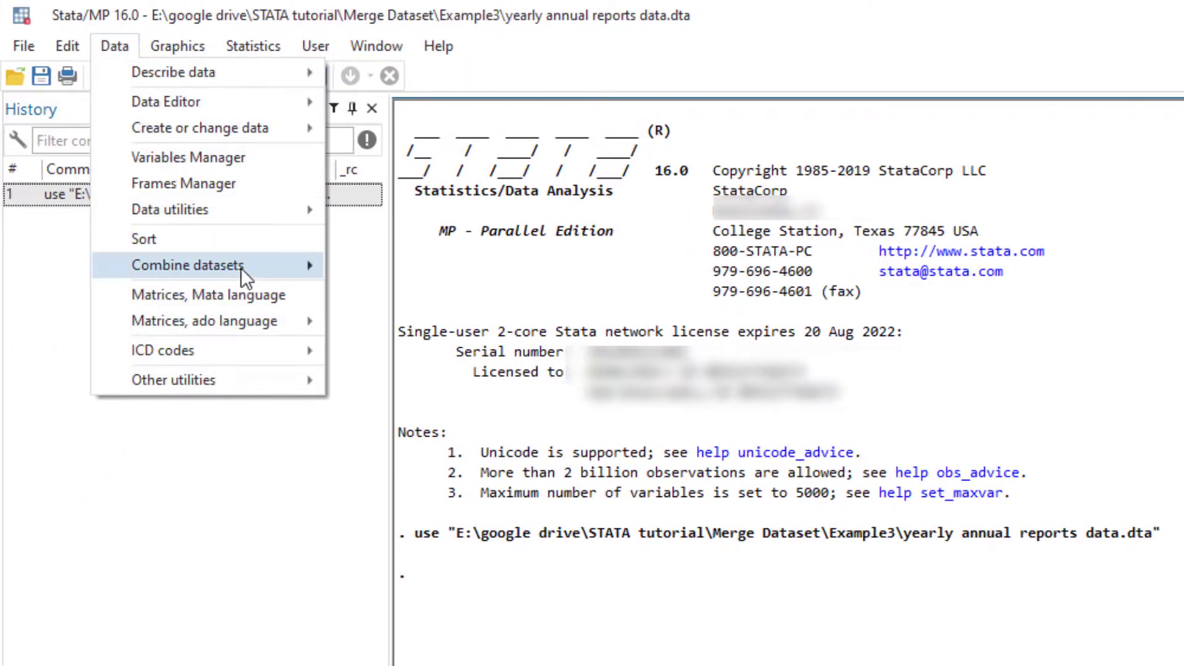
{"action": "mouse_move", "coordinate": [241, 268]}
{"action": "left_click", "coordinate": [367, 267]}
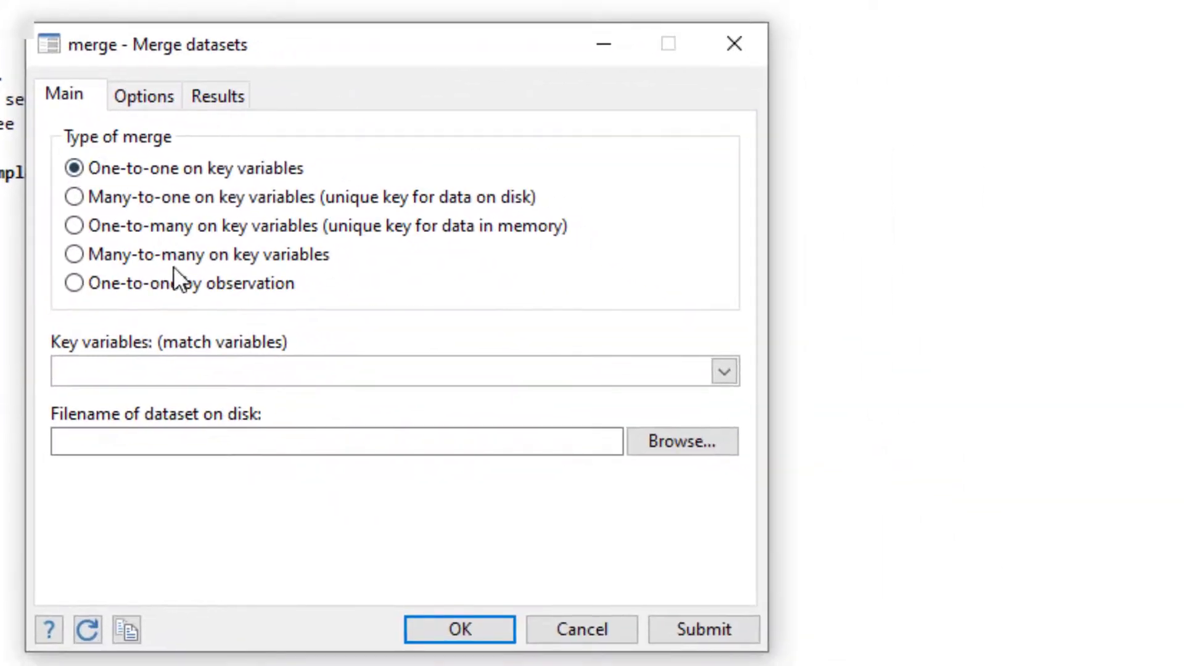
{"action": "left_click", "coordinate": [75, 227]}
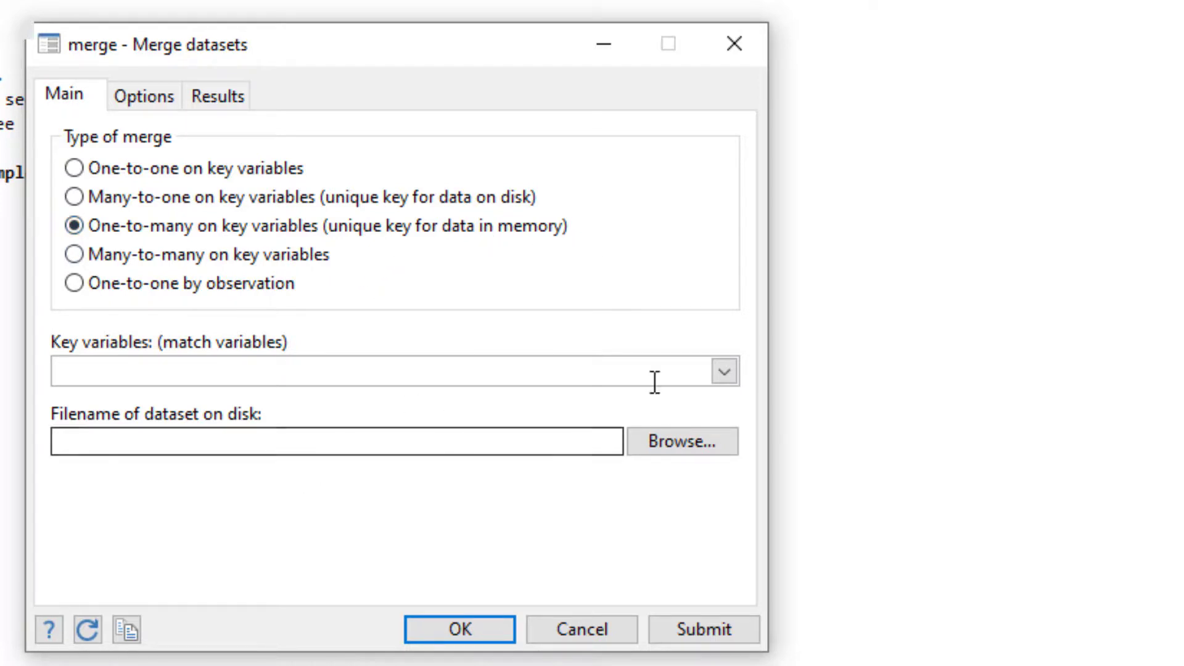
{"action": "left_click", "coordinate": [726, 371]}
{"action": "left_click", "coordinate": [269, 423]}
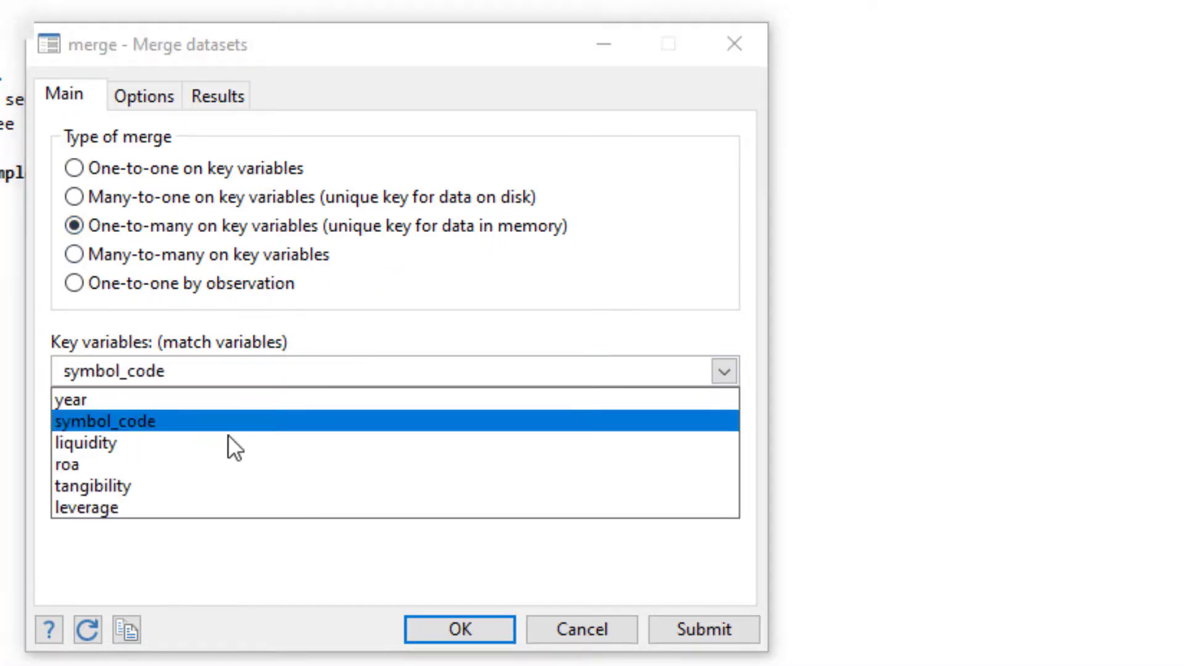
{"action": "left_click", "coordinate": [159, 401]}
{"action": "left_click", "coordinate": [427, 322]}
{"action": "left_click", "coordinate": [679, 442]}
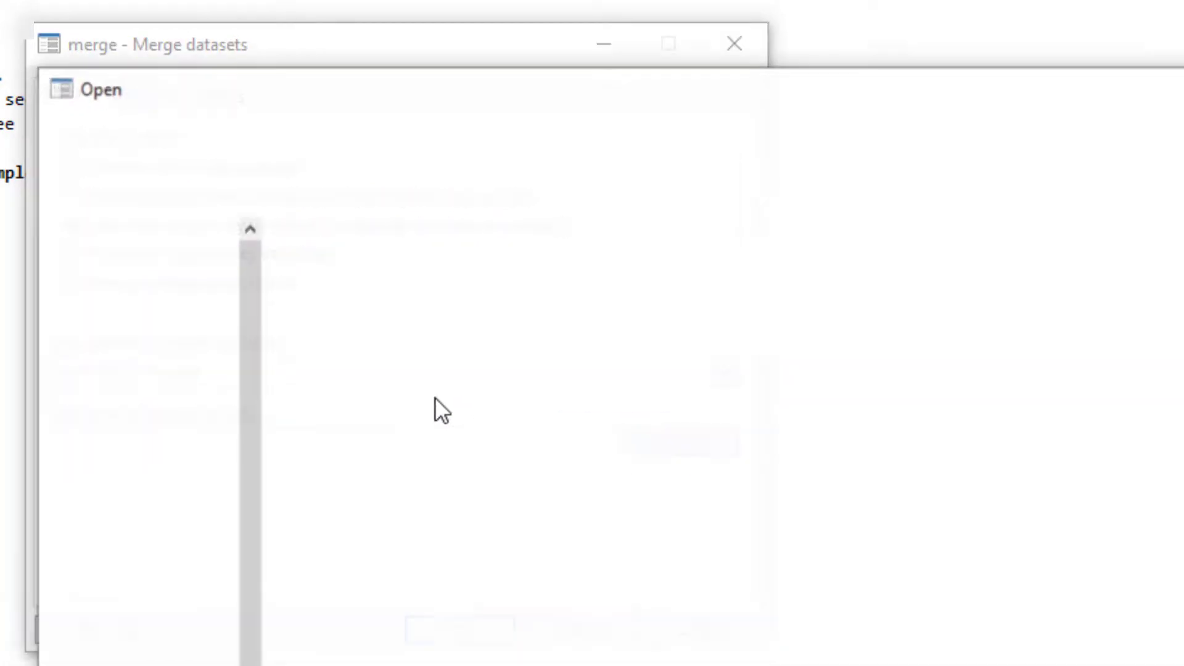
{"action": "double_click", "coordinate": [370, 381]}
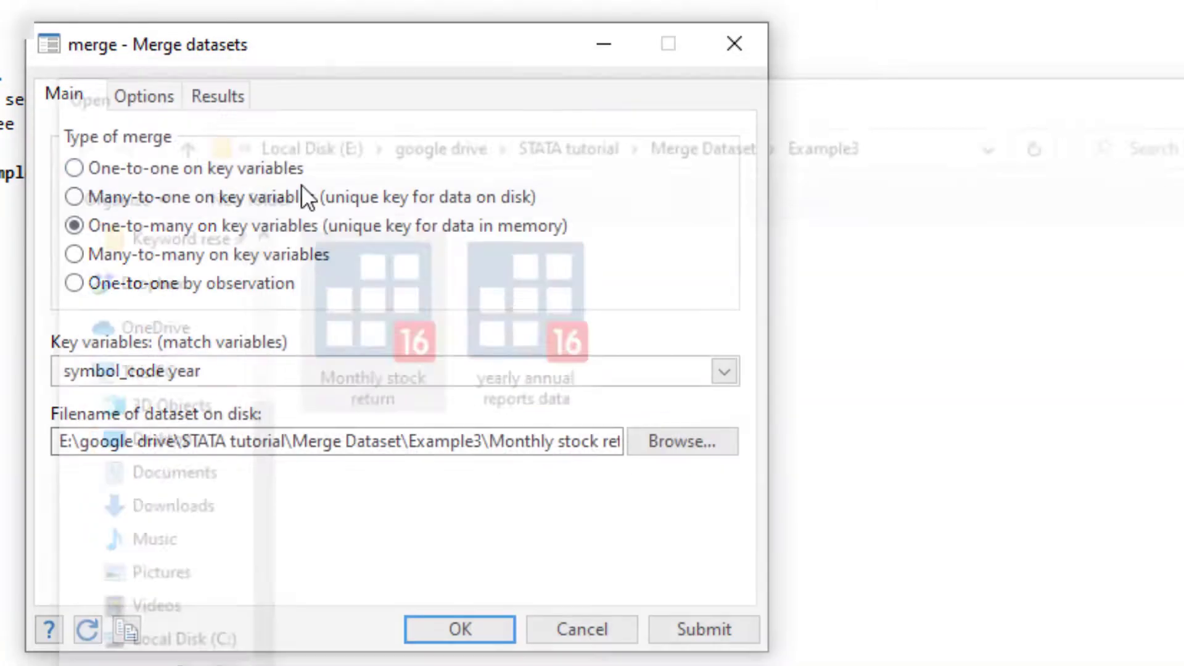
{"action": "left_click", "coordinate": [471, 624]}
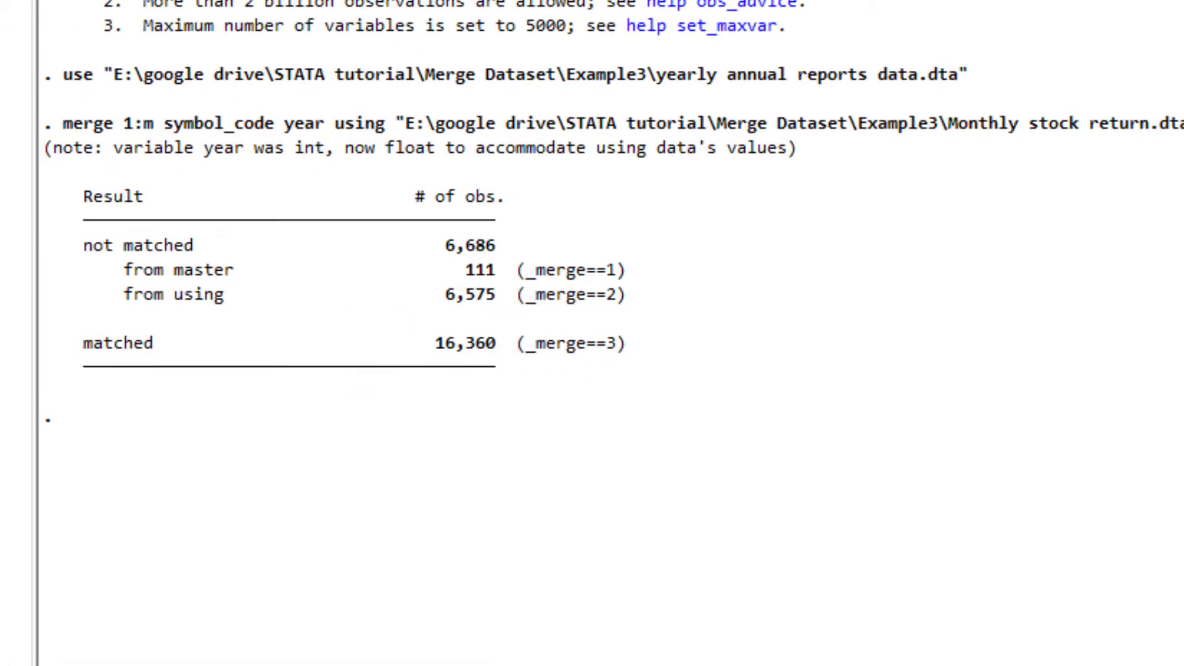
Reopen the Merge two datasets dialog and set the type to one-to-one by observation
{"action": "left_click", "coordinate": [71, 18]}
{"action": "mouse_move", "coordinate": [144, 231]}
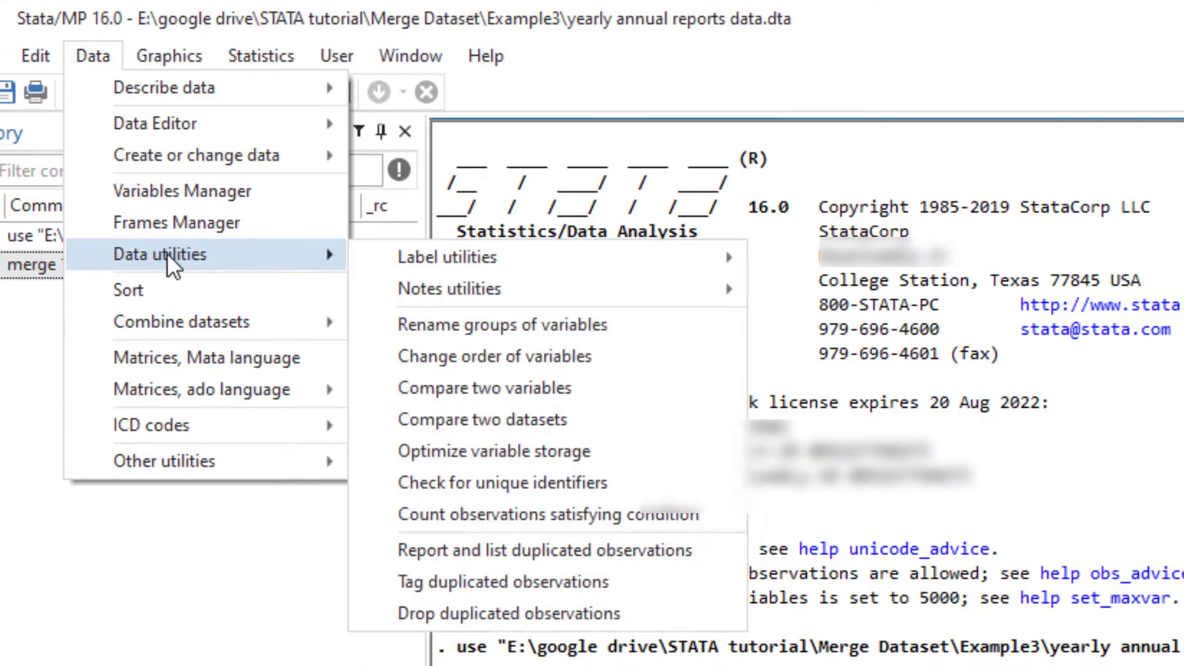
{"action": "mouse_move", "coordinate": [251, 332]}
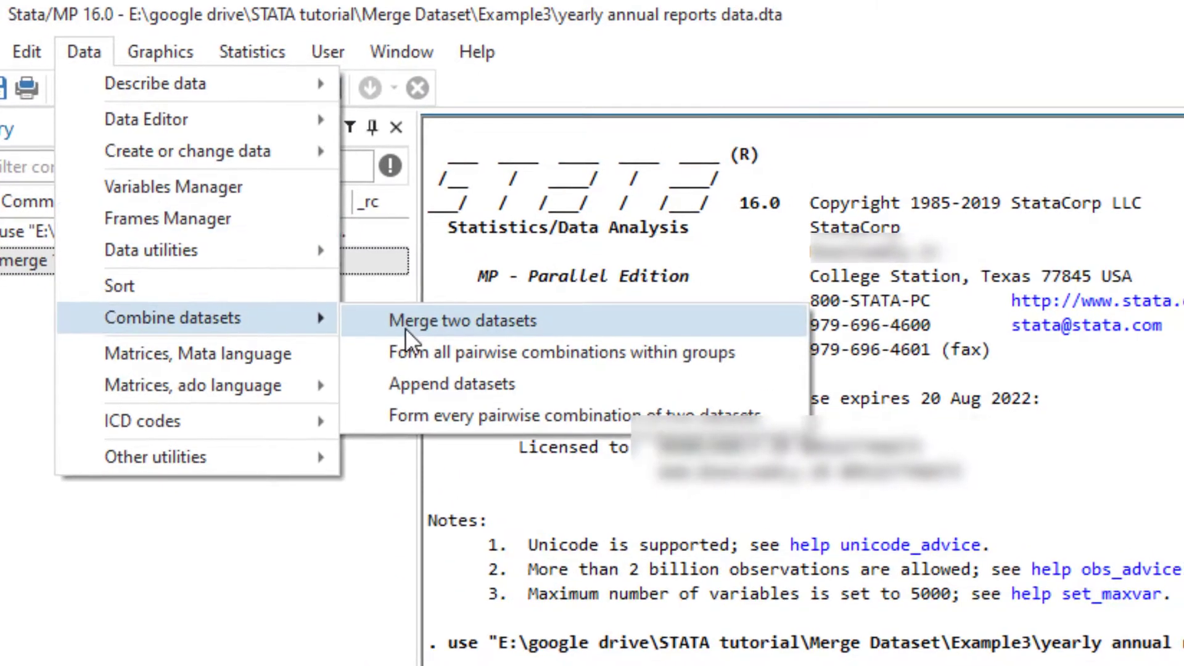
{"action": "left_click", "coordinate": [406, 328]}
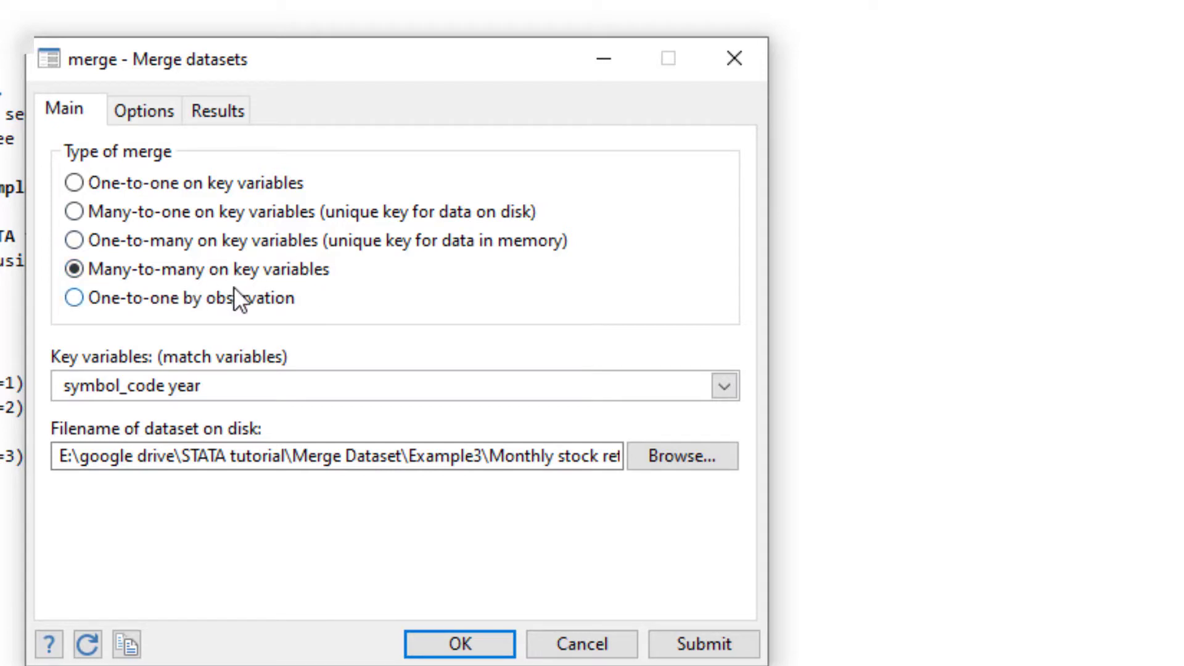
{"action": "left_click", "coordinate": [75, 301]}
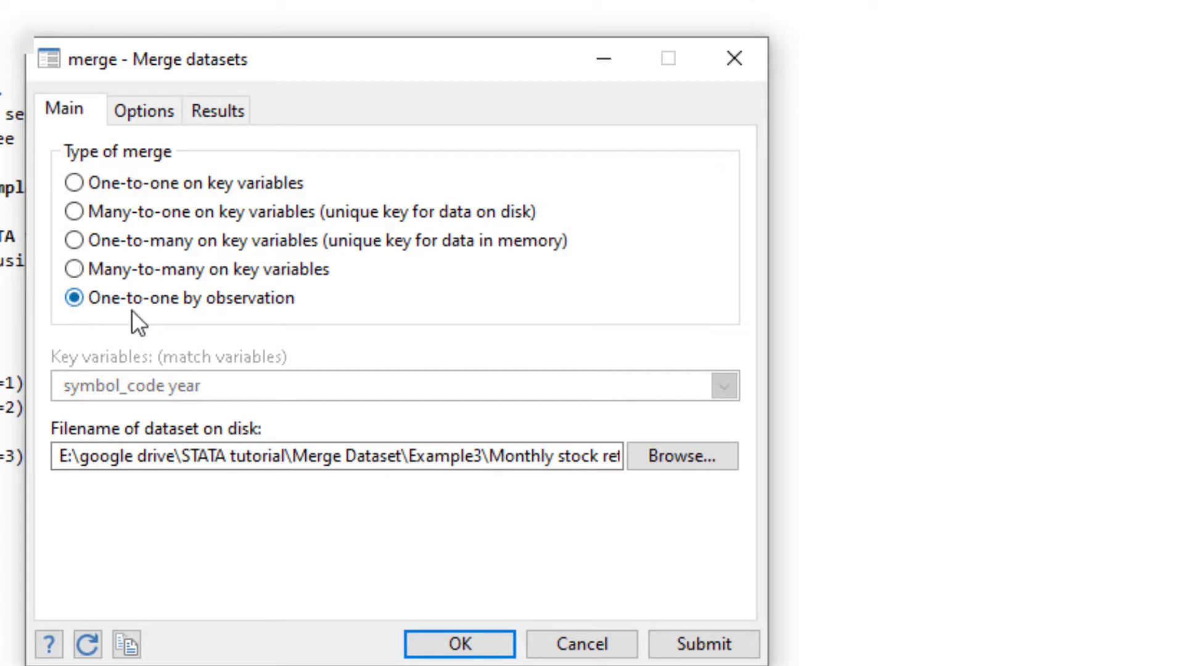